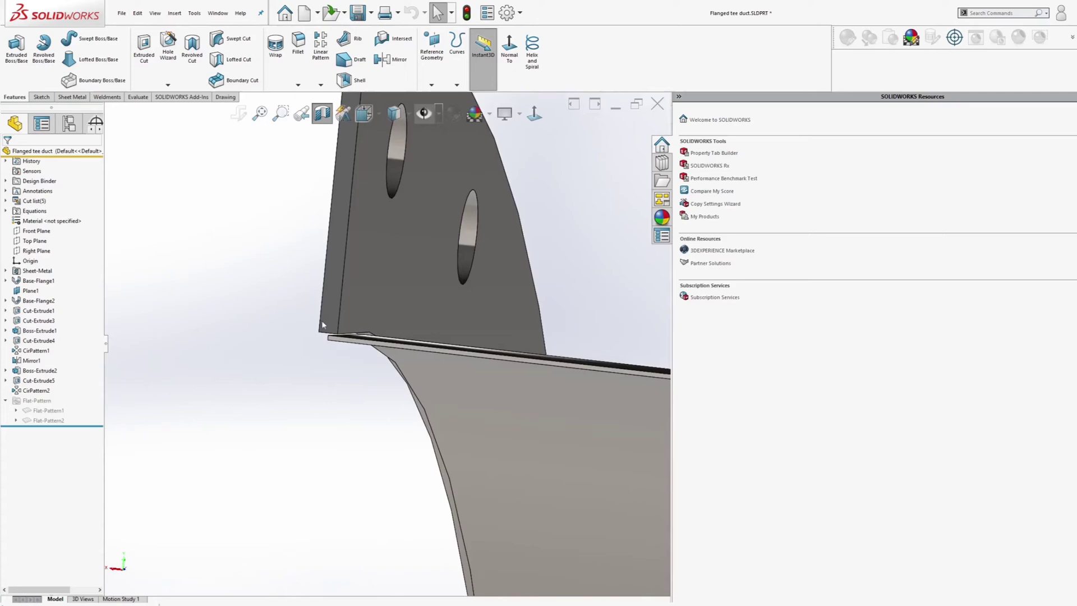
# Turn off the section view so the complete flanged tee duct is displayed.
pyautogui.scroll(6, 314, 328)
pyautogui.scroll(-6, 499, 354)
pyautogui.scroll(5, 407, 337)
pyautogui.moveTo(359, 388); pyautogui.dragTo(327, 392, button='middle')
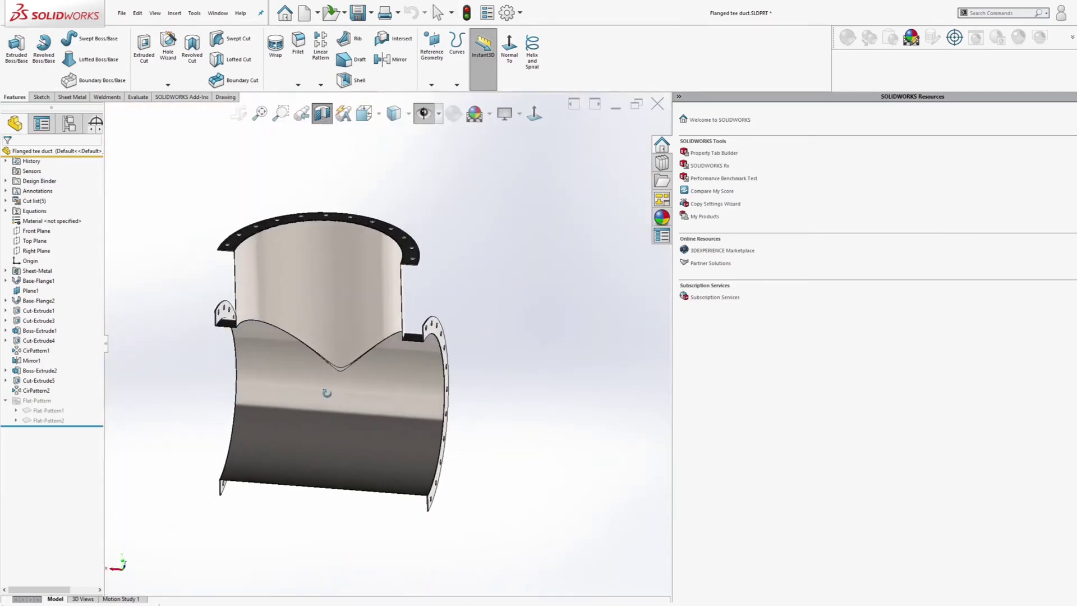
pyautogui.scroll(-1, 323, 376)
pyautogui.click(321, 114)
pyautogui.moveTo(331, 314); pyautogui.dragTo(278, 335, button='middle')
pyautogui.scroll(3, 278, 335)
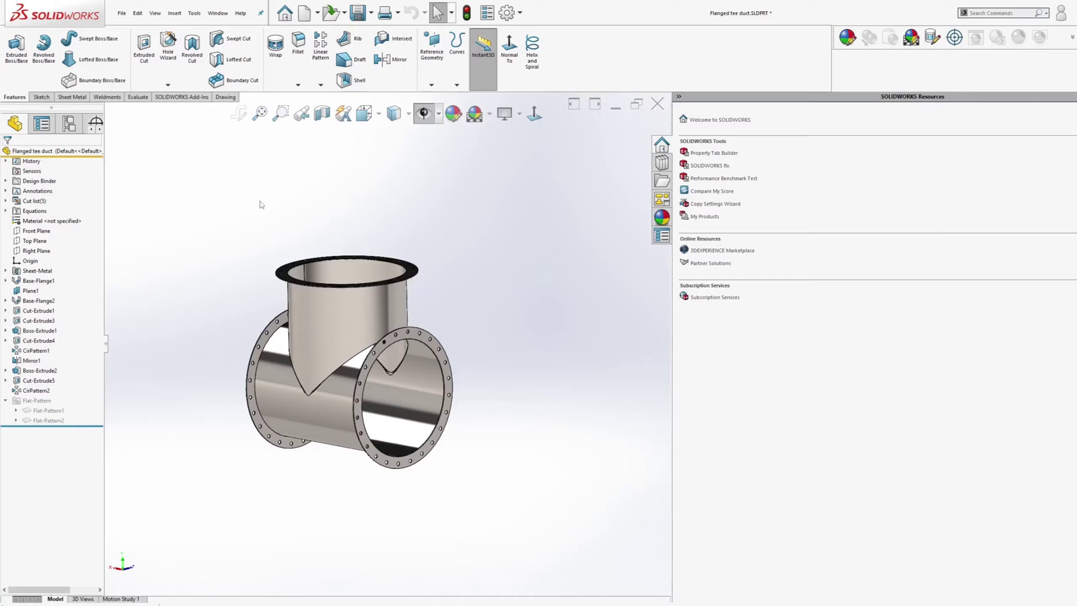
# Create a drawing from the flanged tee duct part on a B (ANSI) Landscape sheet.
pyautogui.click(317, 16)
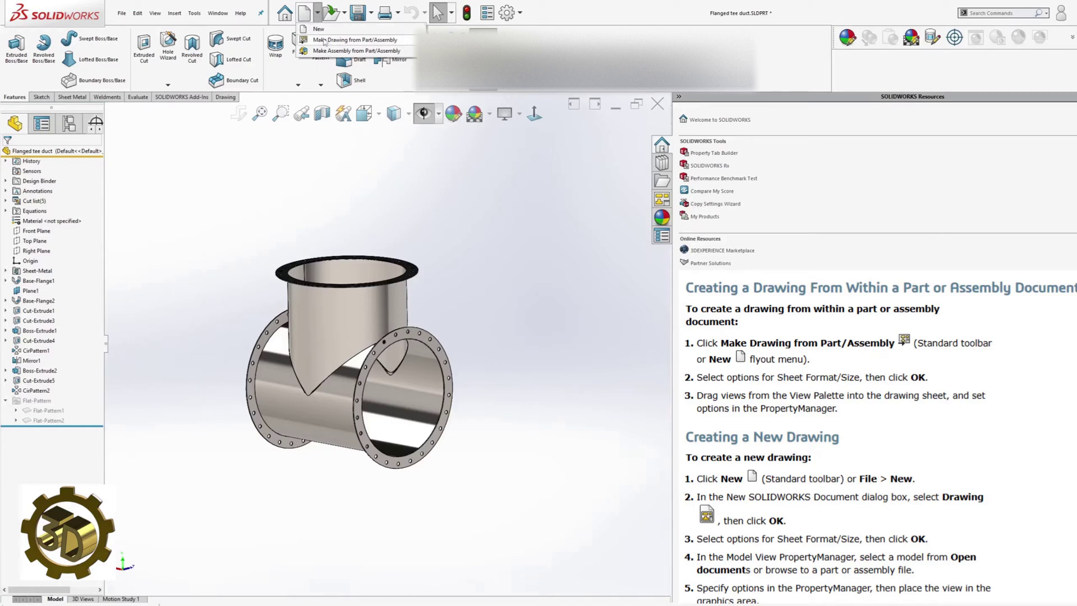
pyautogui.click(324, 40)
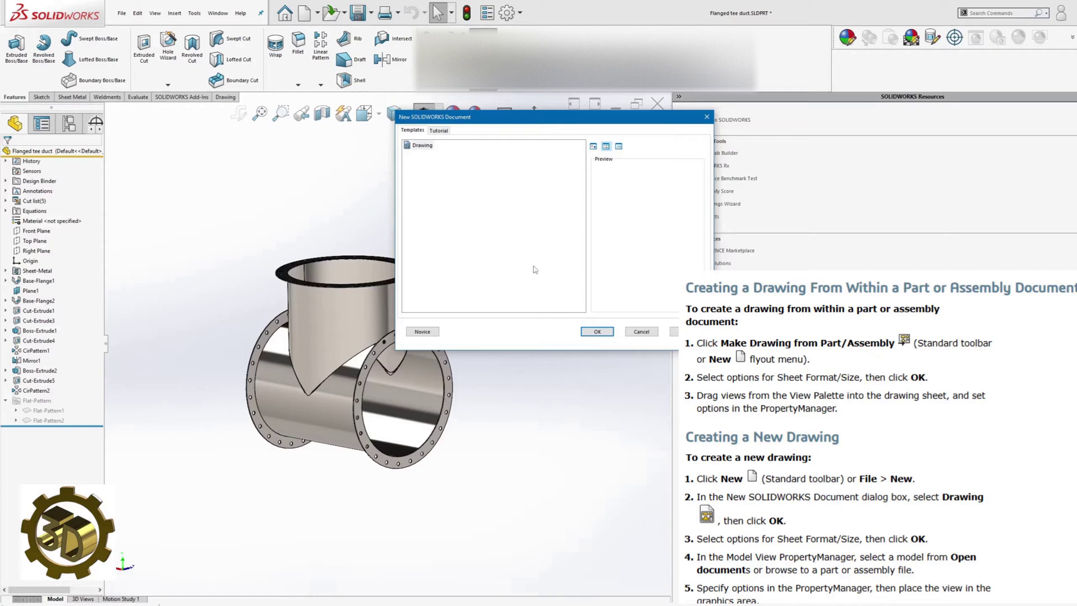
pyautogui.click(597, 333)
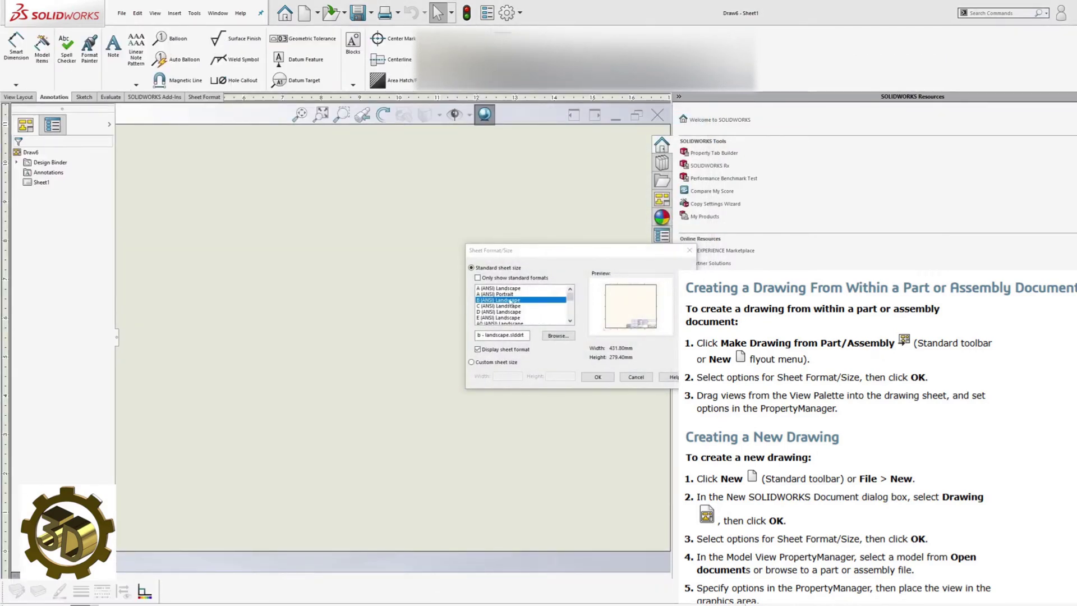
pyautogui.click(597, 377)
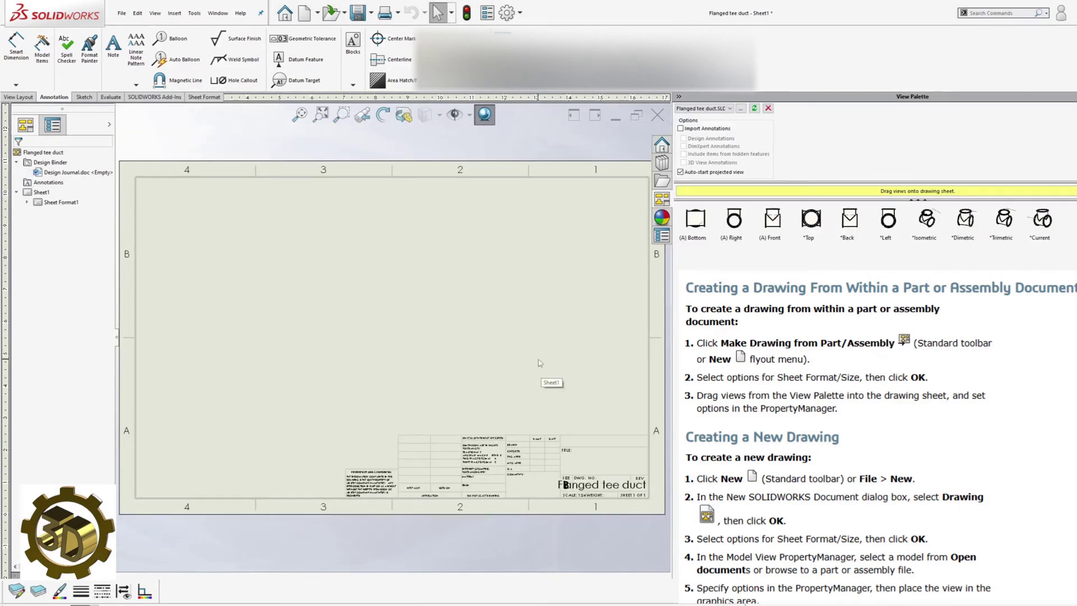
# Place the front view near the sheet's lower-left area and project the right, top and isometric views from it.
pyautogui.moveTo(767, 229); pyautogui.dragTo(221, 374)
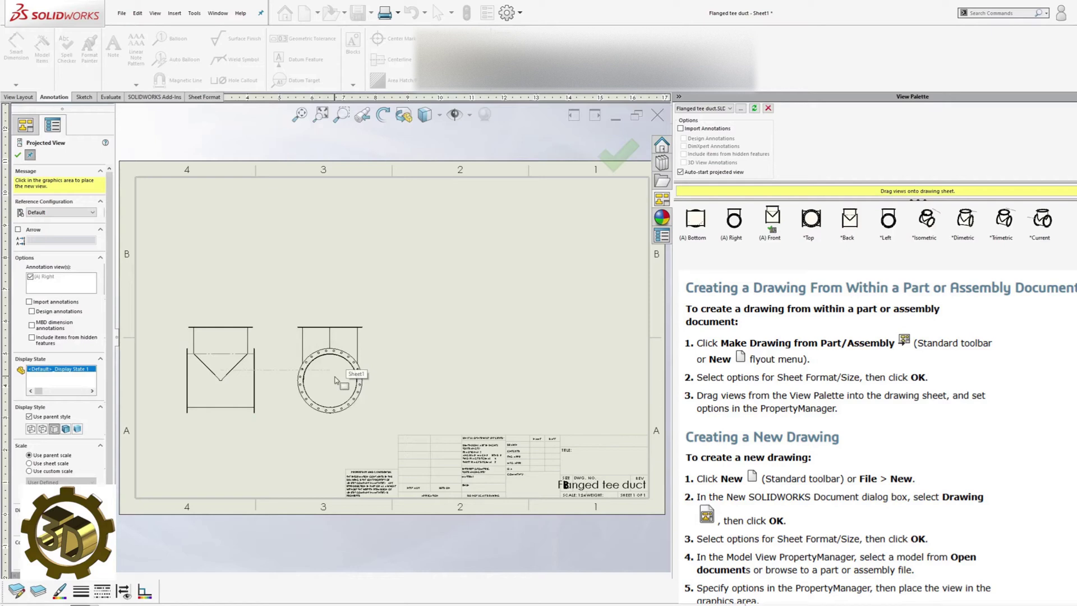
pyautogui.click(344, 380)
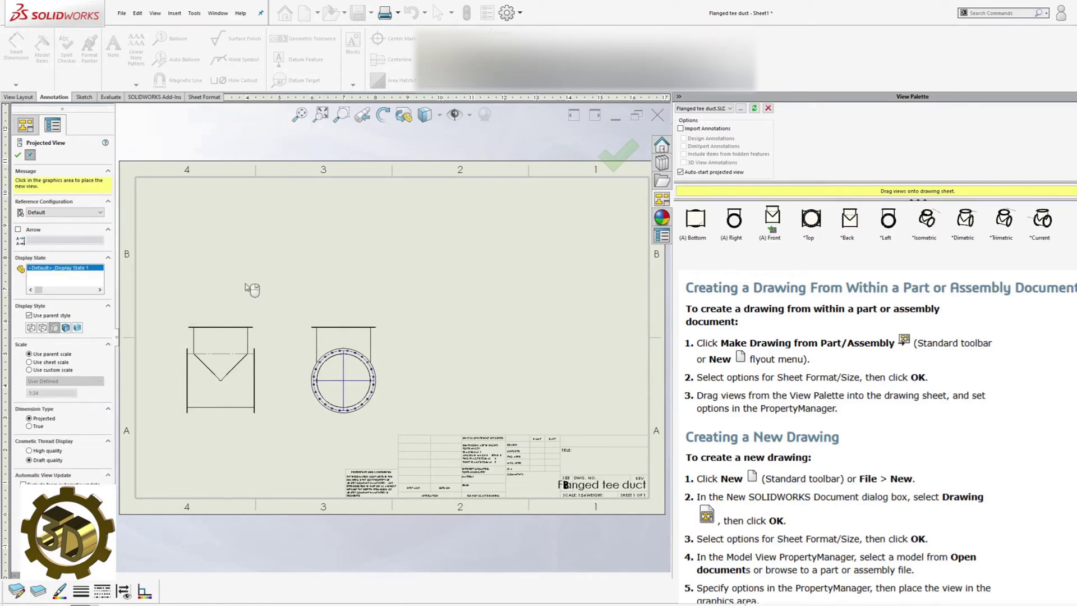
pyautogui.click(221, 274)
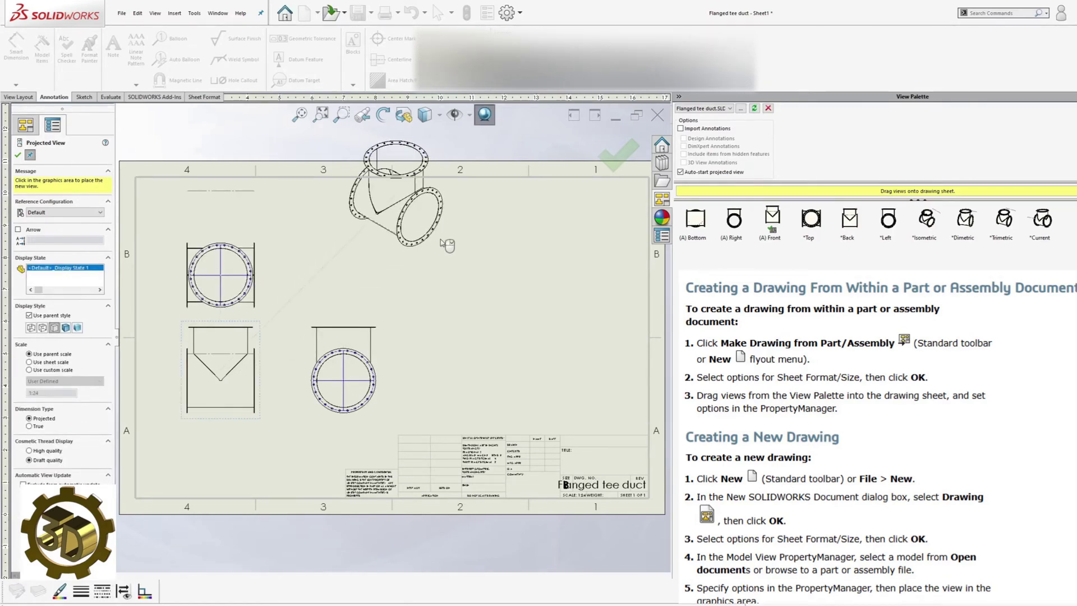
pyautogui.click(445, 224)
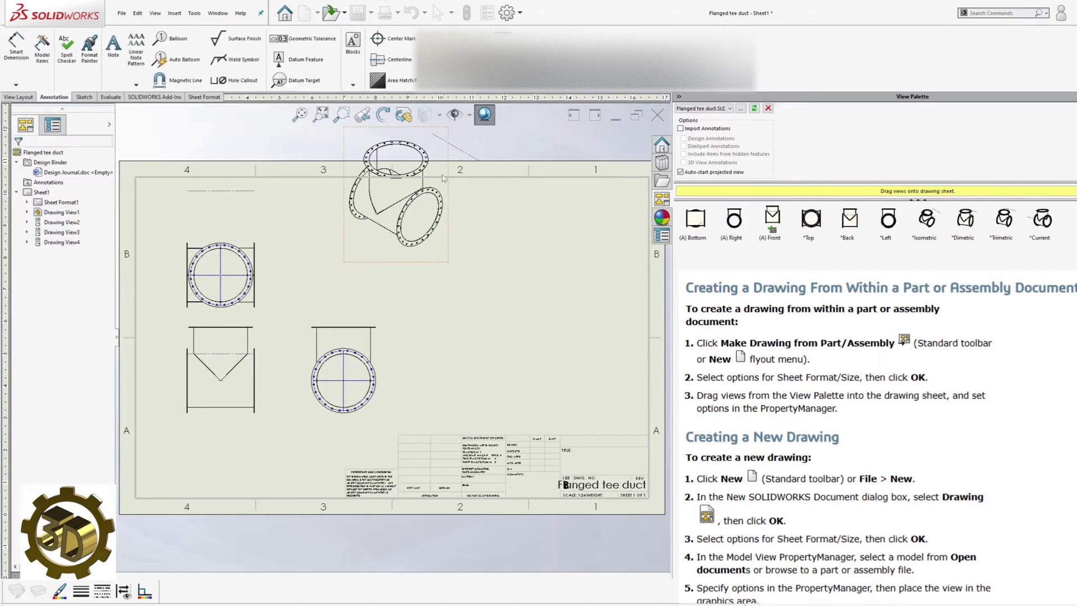
# Display the isometric view shaded with edges and reposition it in the sheet's upper-right area.
pyautogui.moveTo(449, 262)
pyautogui.mouseDown()
pyautogui.moveTo(522, 325)
pyautogui.moveTo(549, 384)
pyautogui.mouseUp()
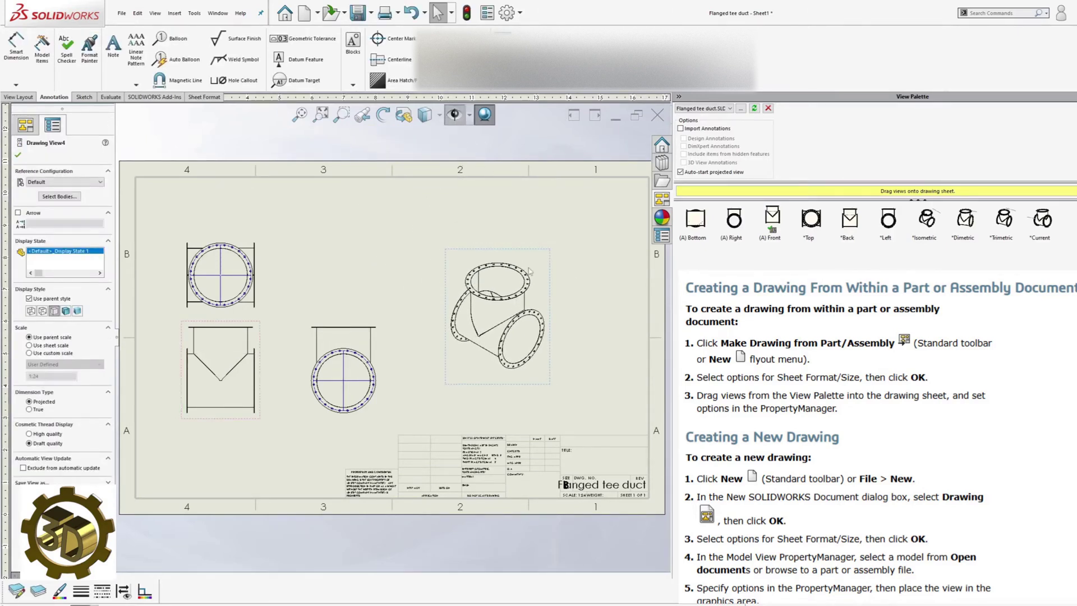
pyautogui.click(64, 312)
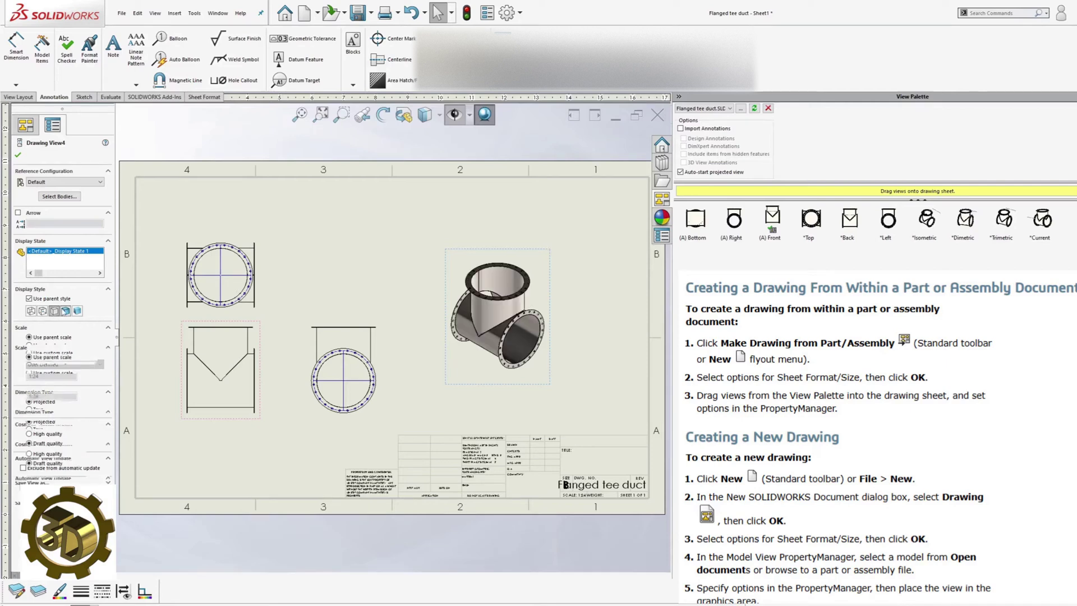
pyautogui.click(19, 156)
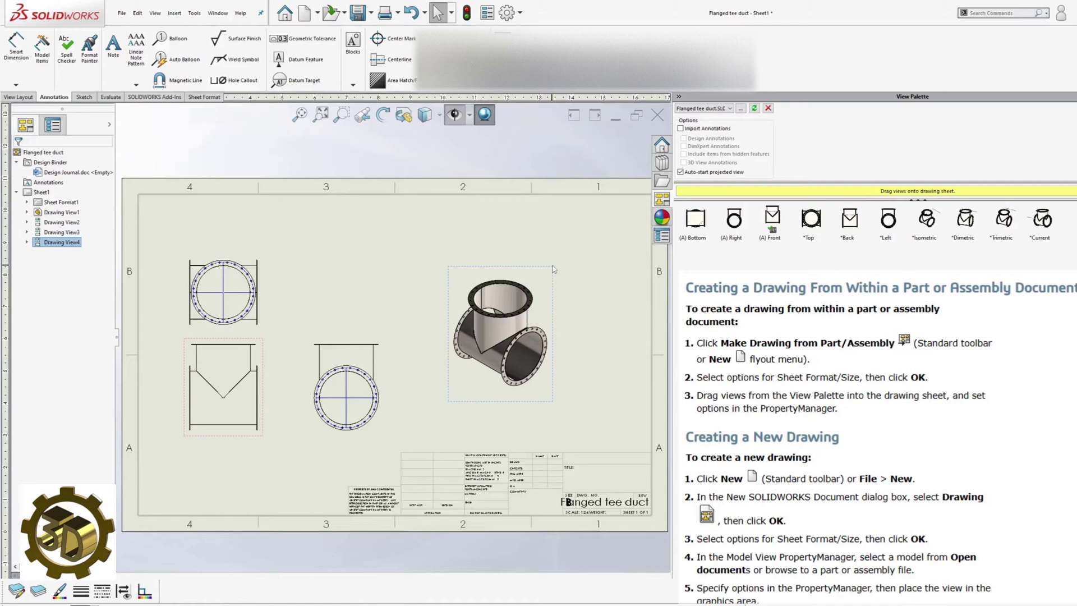
pyautogui.moveTo(553, 269); pyautogui.dragTo(609, 211)
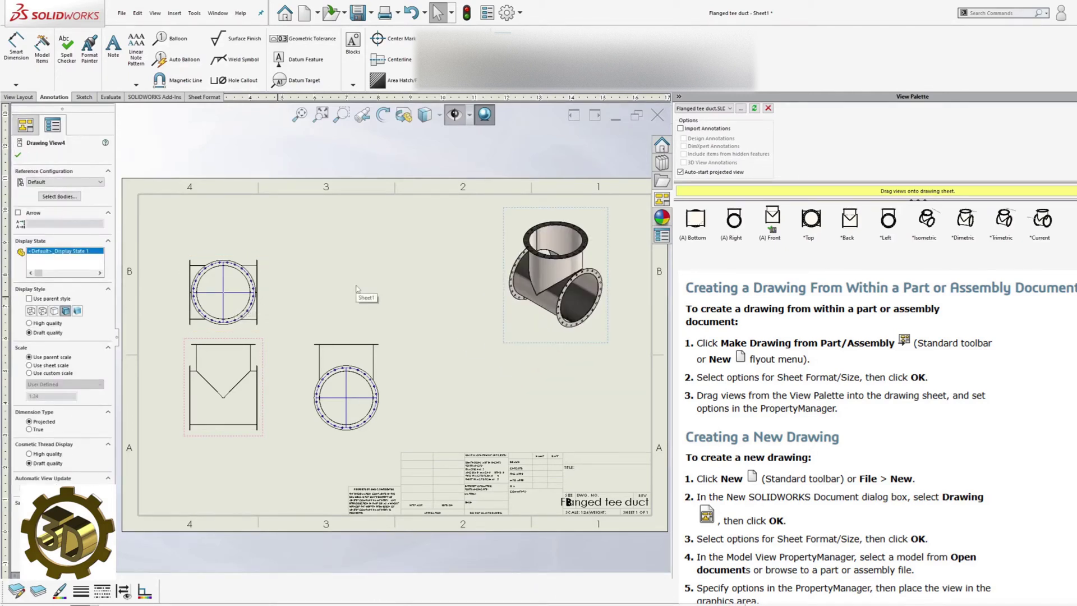
# Create section view A-A with a vertical cutting line through the right view's flange centre, placed to the right of that view.
pyautogui.click(20, 97)
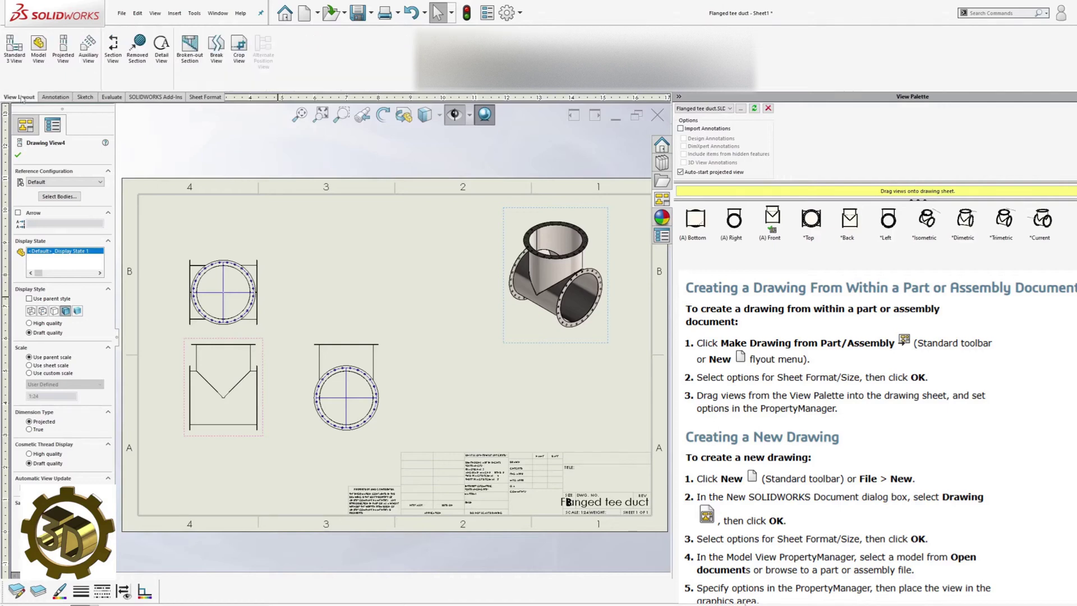
pyautogui.click(115, 49)
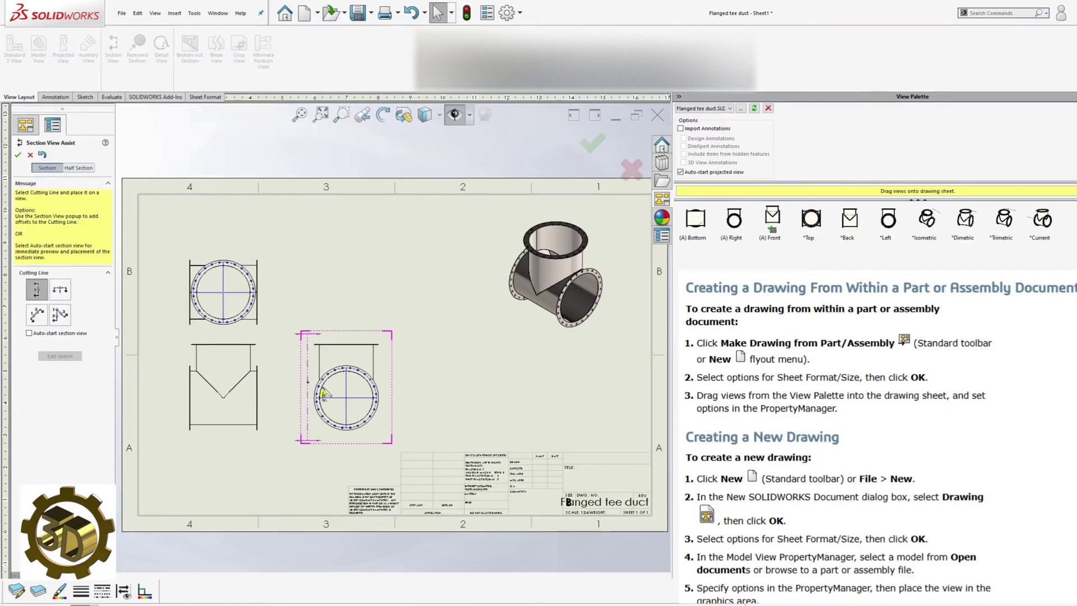
pyautogui.click(346, 398)
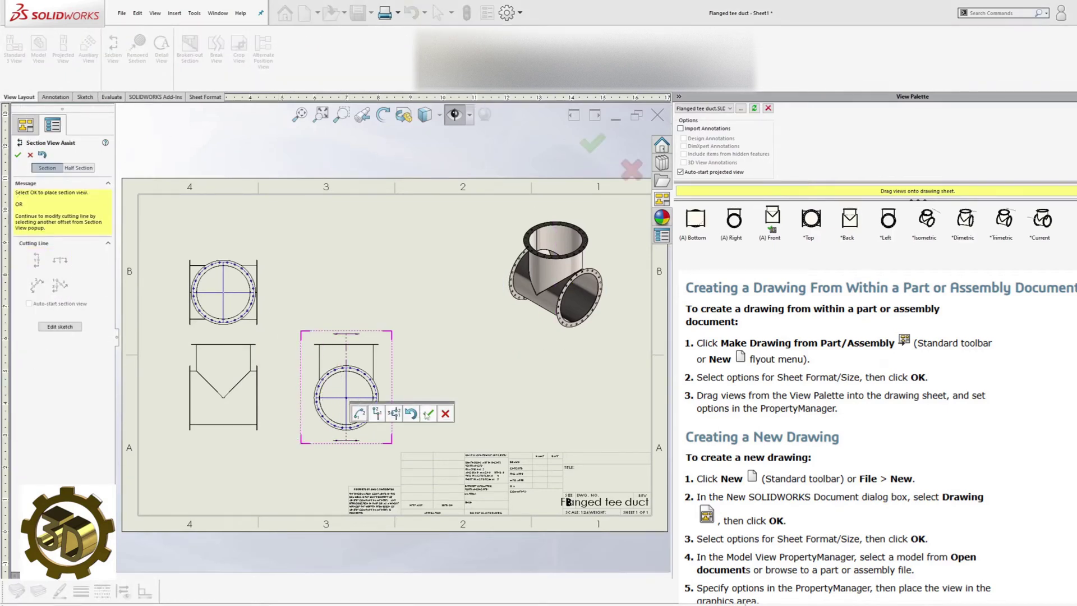
pyautogui.click(427, 414)
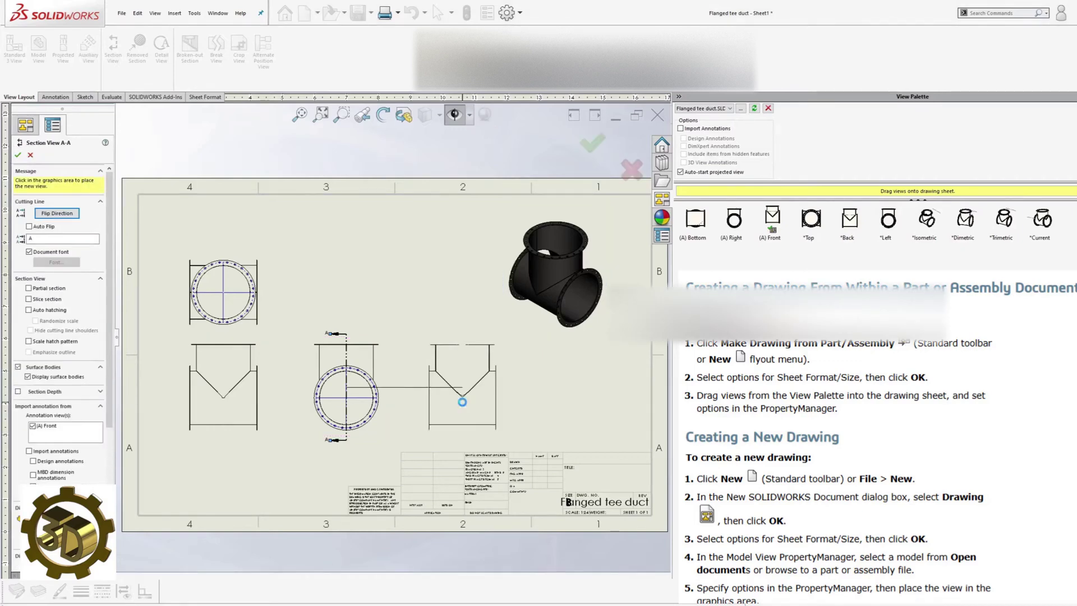
pyautogui.click(464, 403)
# Create detail view B around the upper-left flange joint of section A-A, placed to the right of the section.
pyautogui.scroll(-10, 443, 375)
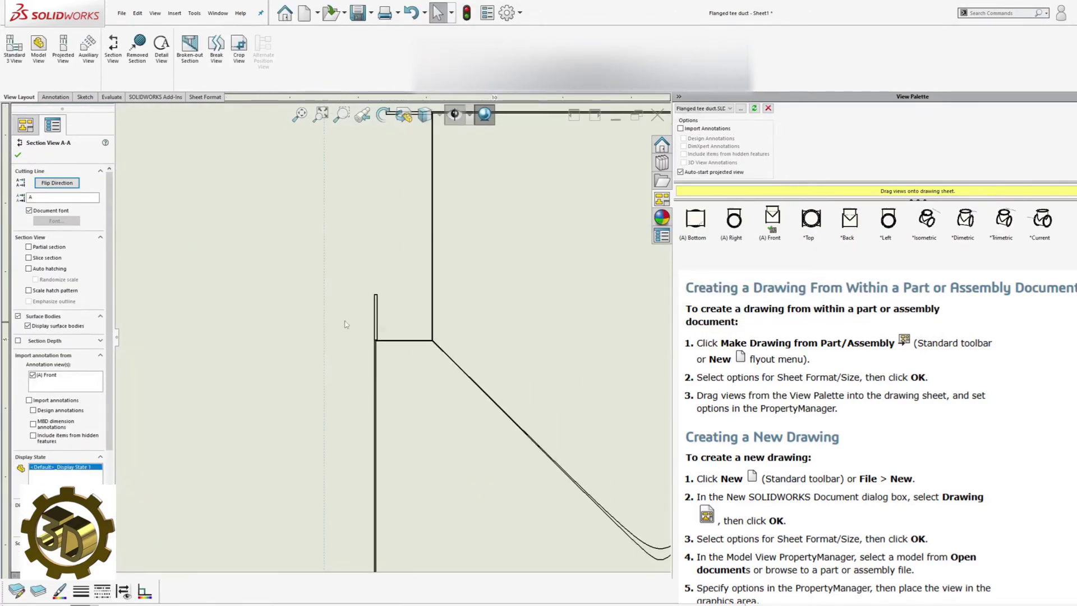
pyautogui.click(161, 45)
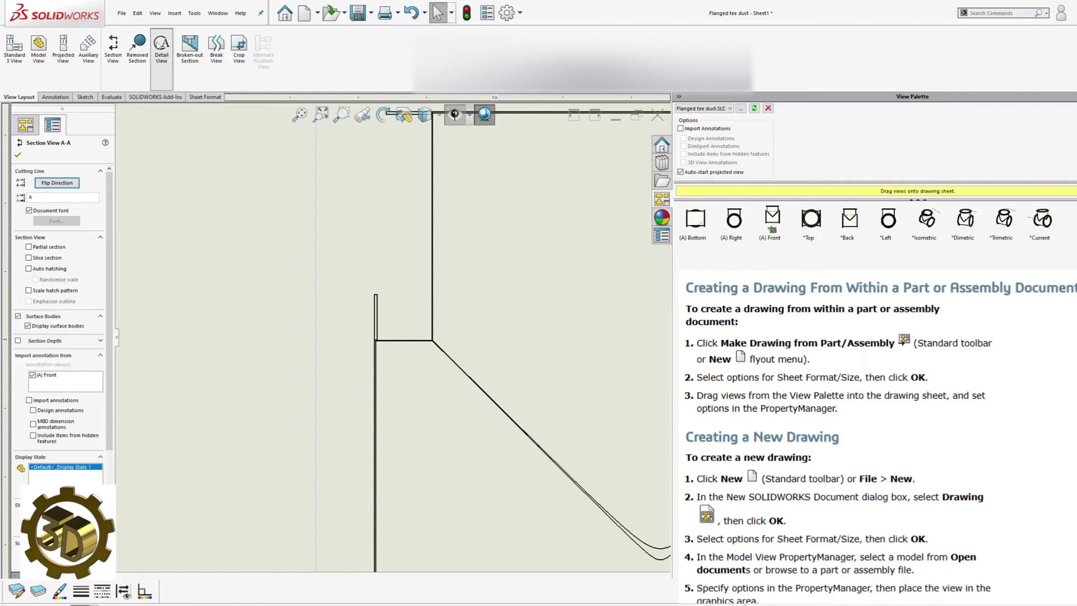
pyautogui.scroll(-5, 387, 342)
pyautogui.scroll(-3, 367, 351)
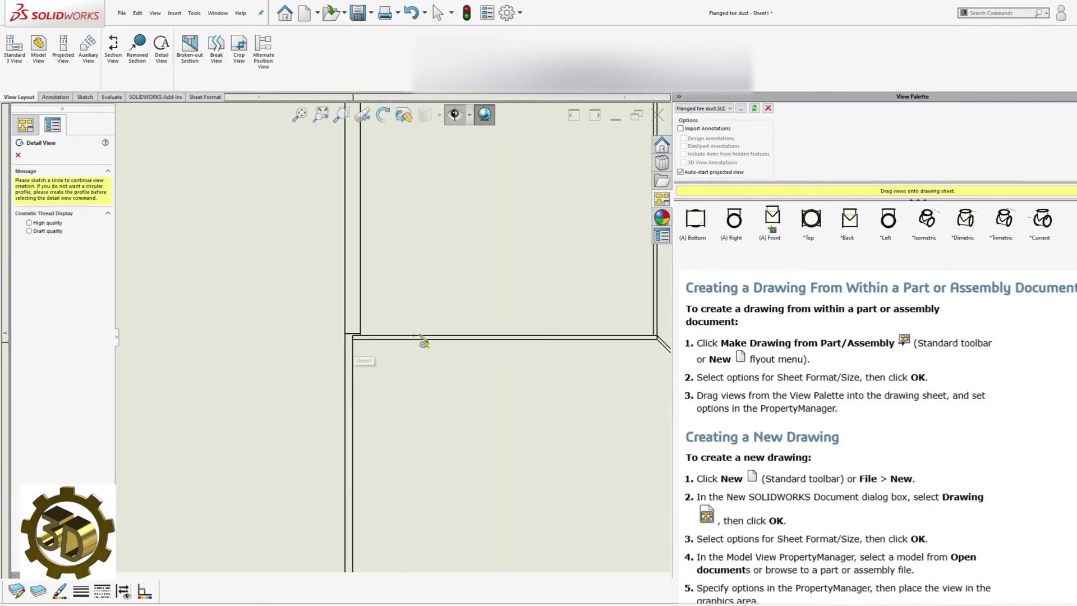
pyautogui.scroll(4, 426, 306)
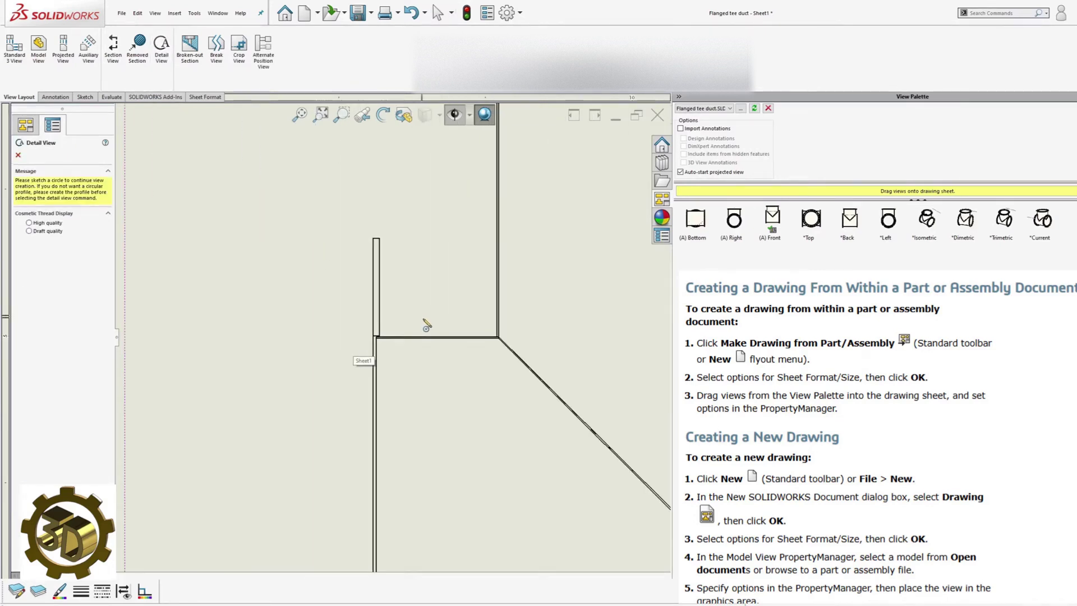
pyautogui.click(440, 327)
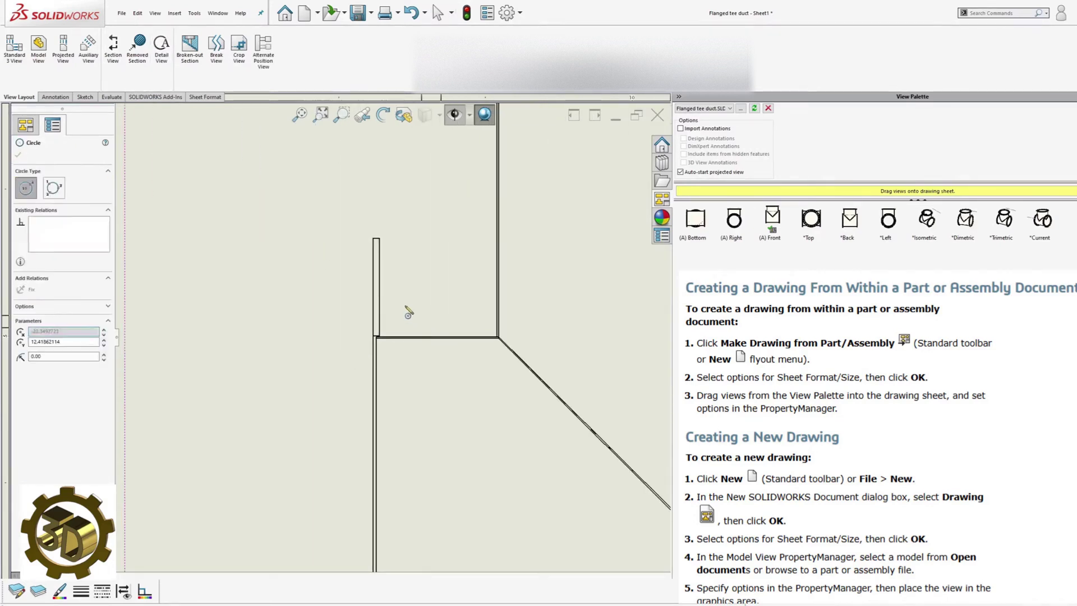
pyautogui.click(358, 243)
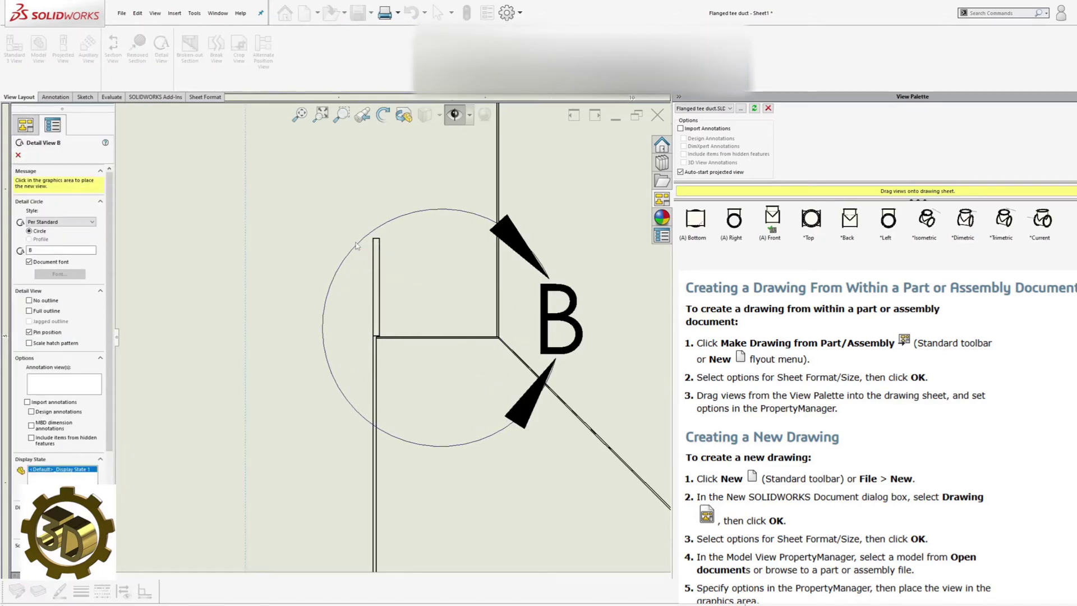
pyautogui.scroll(8, 392, 338)
pyautogui.scroll(5, 485, 357)
pyautogui.click(447, 355)
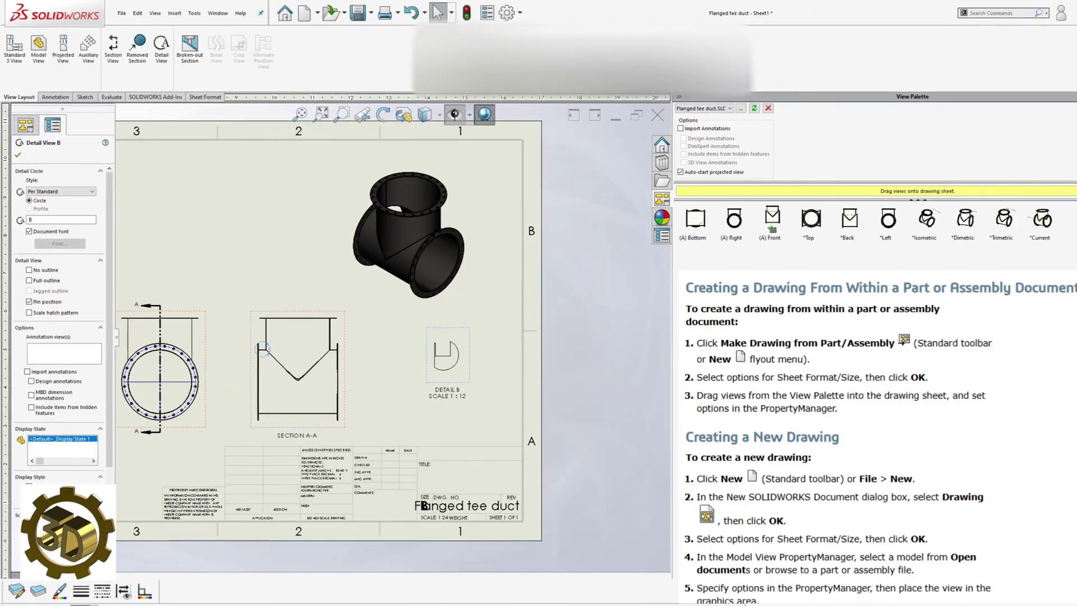
# Set the scale of detail view B to 1:4 and change its display style to shaded.
pyautogui.click(59, 575)
pyautogui.click(56, 577)
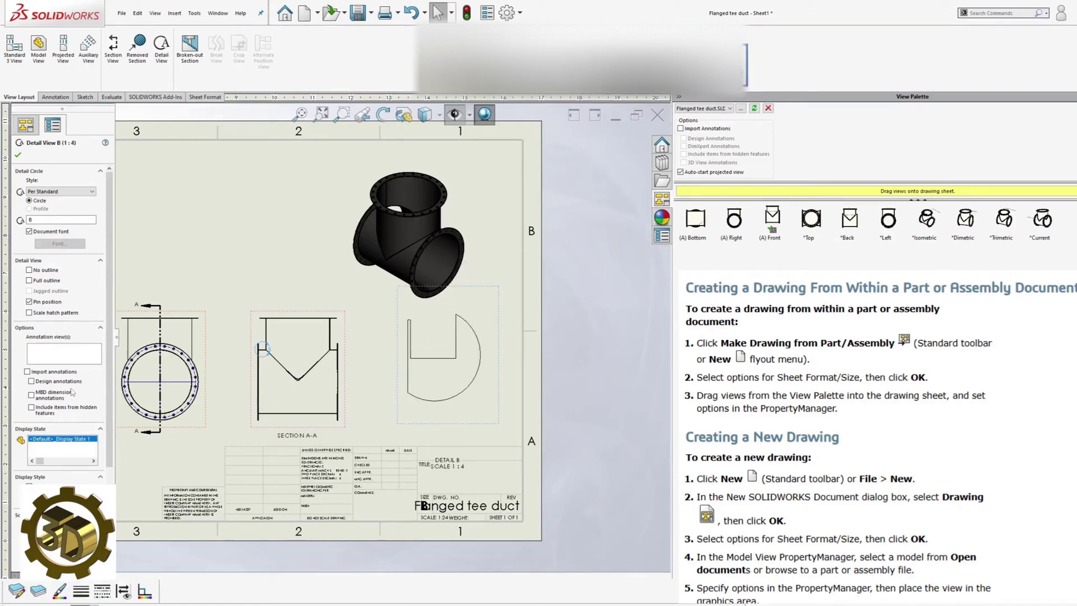
pyautogui.scroll(-2, 402, 293)
pyautogui.scroll(-3, 456, 437)
pyautogui.scroll(3, 399, 395)
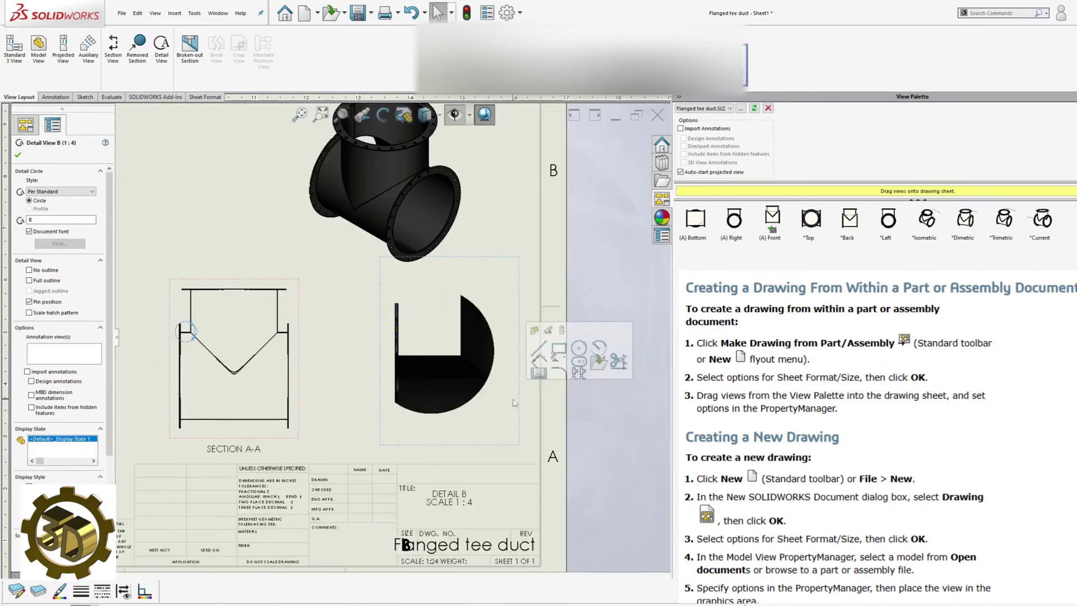
pyautogui.scroll(5, 517, 393)
pyautogui.scroll(-2, 298, 291)
# Add a horizontal centerline to the front view's main duct and extend it past both end flanges.
pyautogui.click(54, 97)
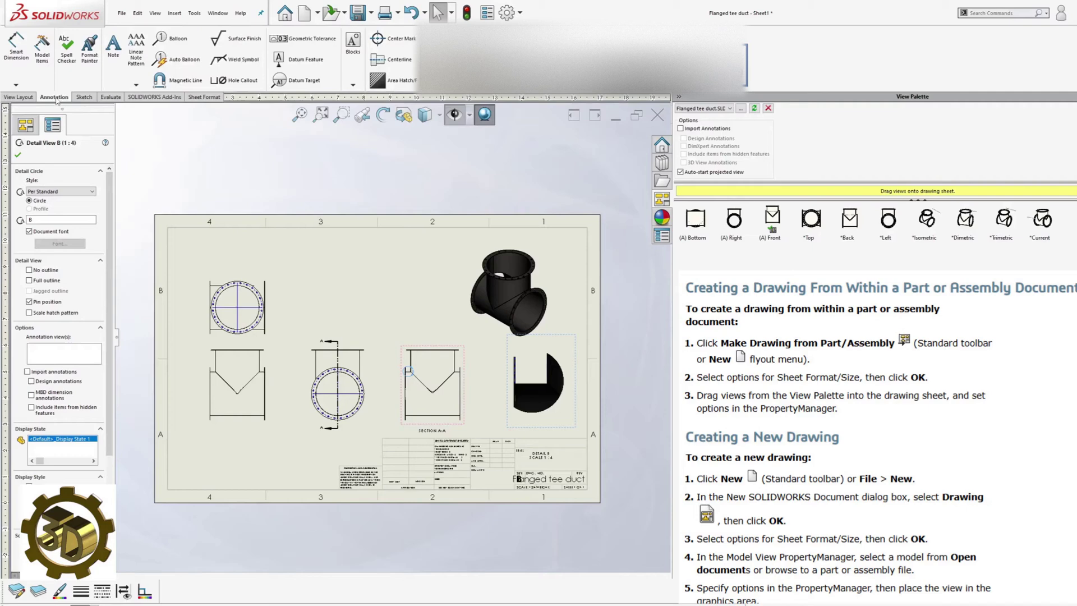
pyautogui.click(381, 60)
pyautogui.scroll(-6, 435, 418)
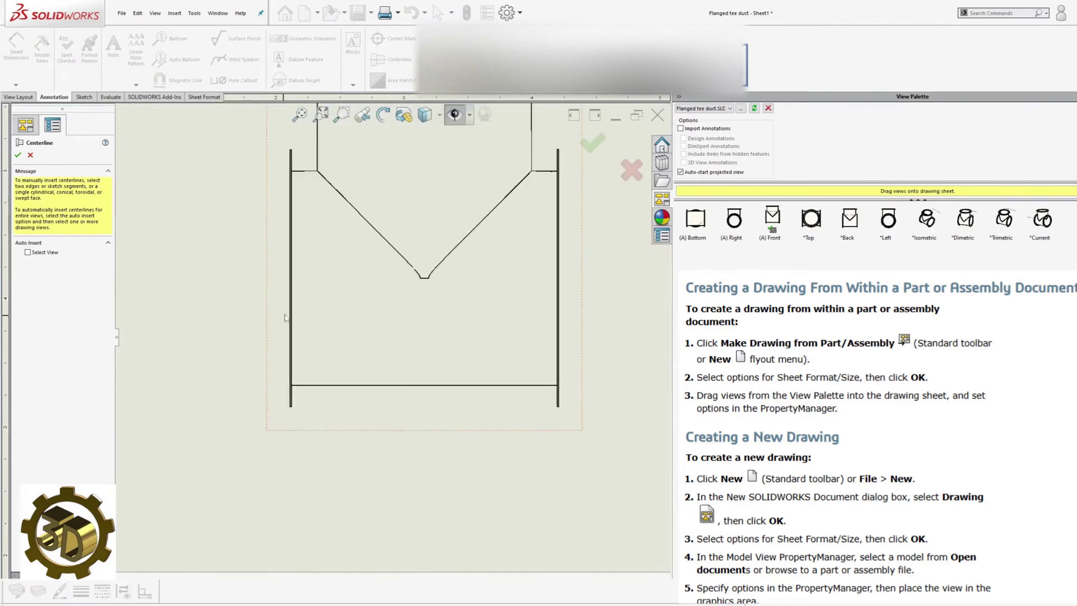
pyautogui.click(312, 174)
pyautogui.click(332, 386)
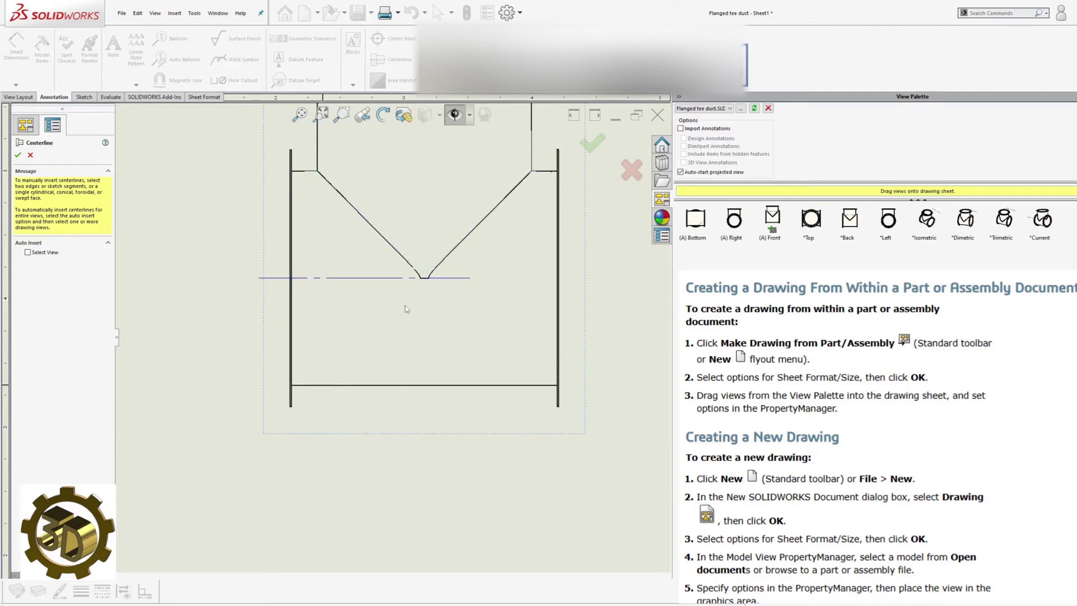
pyautogui.click(454, 278)
# Add a vertical centerline between the two side edges of the front view's upper branch.
pyautogui.scroll(3, 487, 281)
pyautogui.moveTo(497, 277); pyautogui.dragTo(427, 405, button='middle')
pyautogui.scroll(-5, 318, 319)
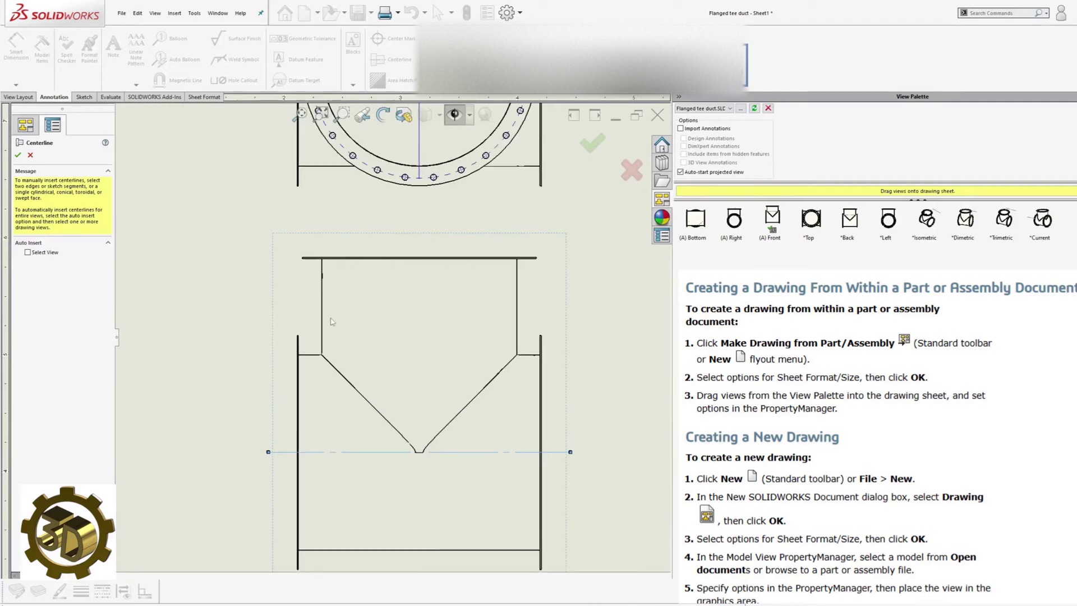
pyautogui.click(332, 278)
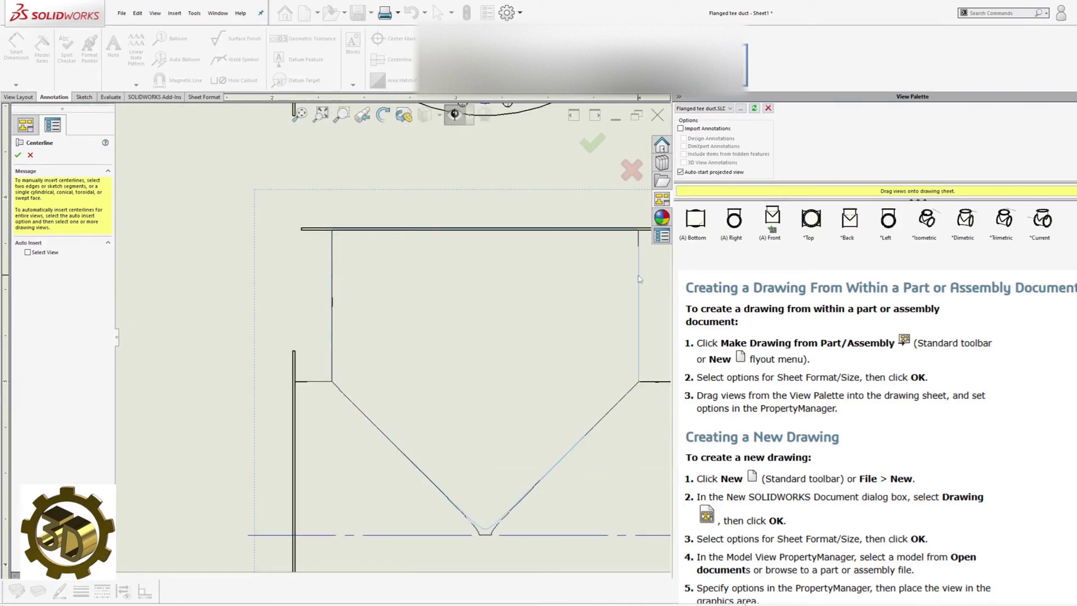
pyautogui.click(333, 241)
pyautogui.press('Escape')
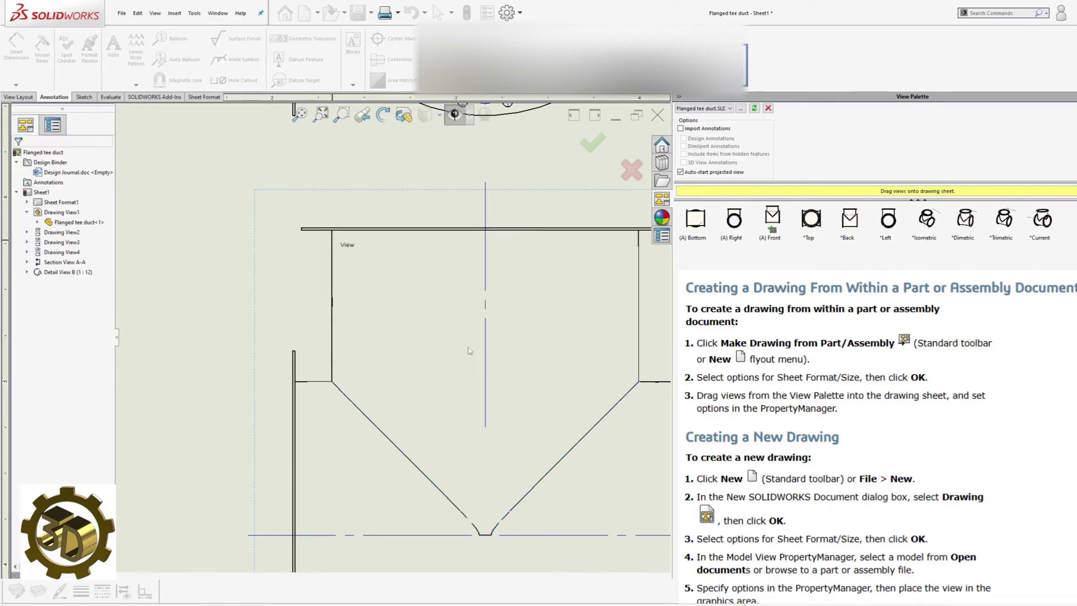
pyautogui.scroll(6, 470, 352)
pyautogui.moveTo(494, 383); pyautogui.dragTo(381, 430, button='middle')
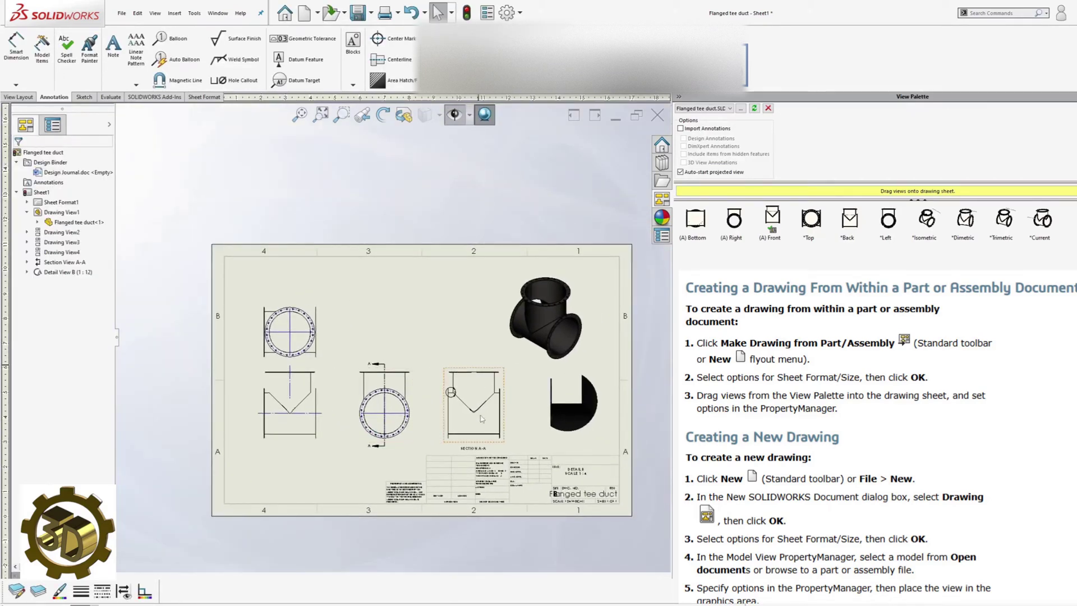
pyautogui.scroll(-2, 433, 380)
pyautogui.moveTo(433, 380); pyautogui.dragTo(460, 390, button='middle')
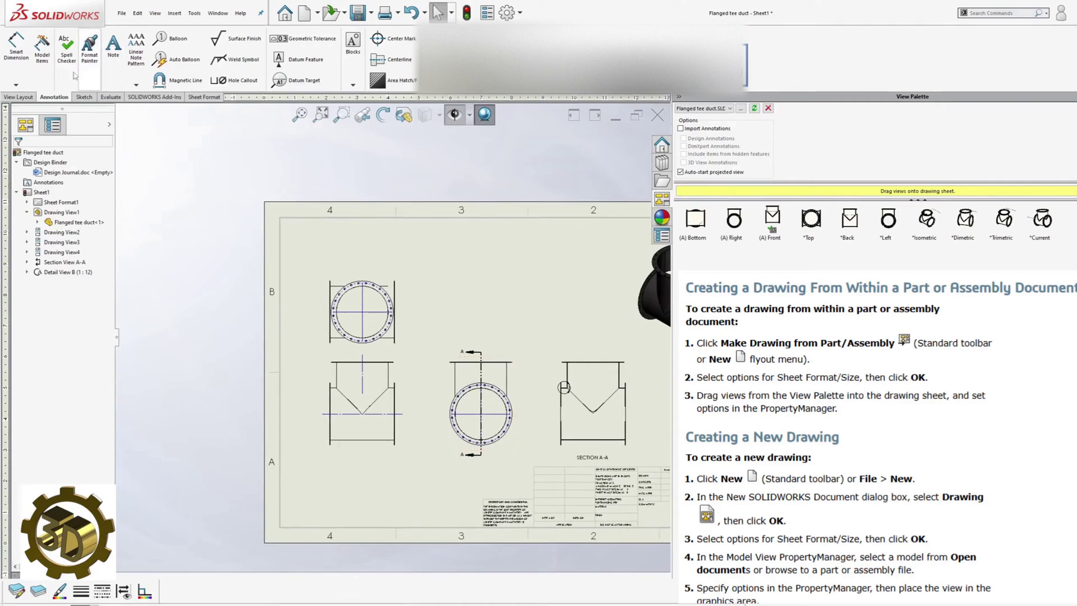
# Dimension the height from the horizontal centerline to the upper branch's top edge in the front view, placed beside the view.
pyautogui.click(16, 45)
pyautogui.scroll(-4, 275, 385)
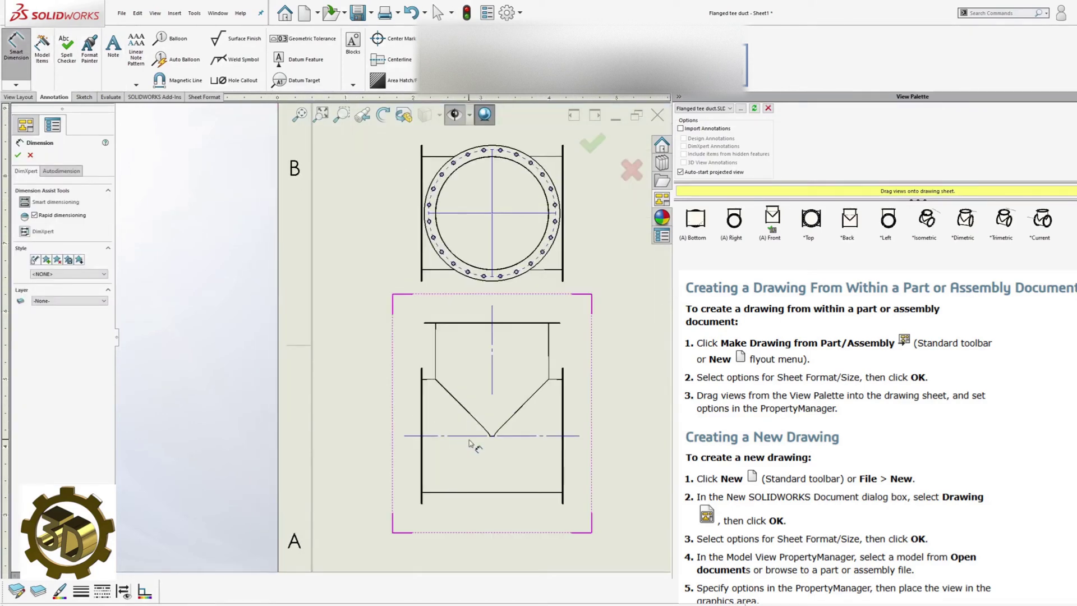
pyautogui.scroll(-5, 431, 336)
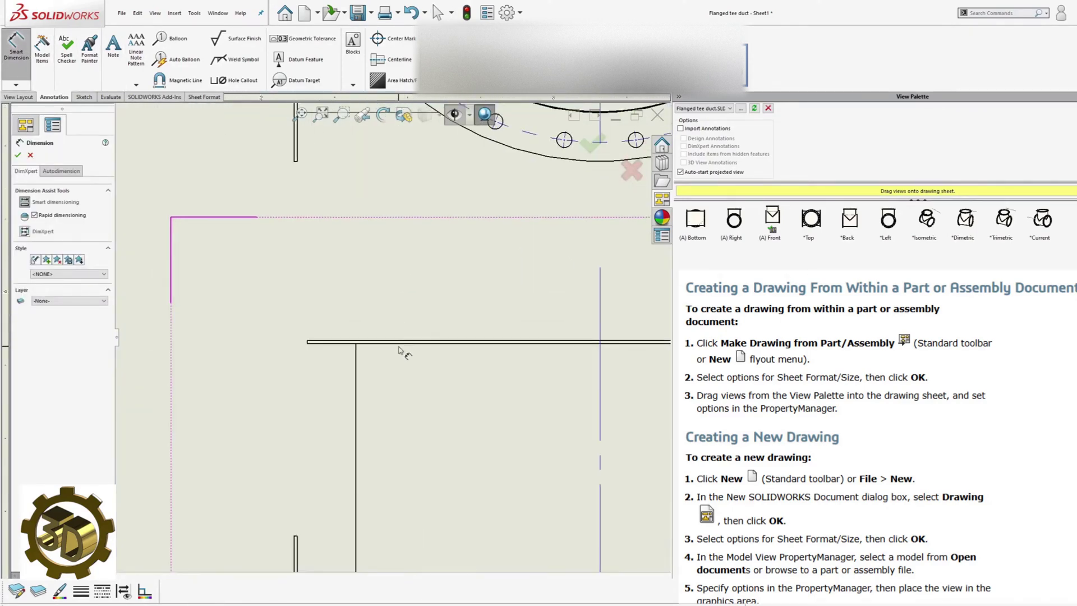
pyautogui.click(400, 343)
pyautogui.scroll(3, 393, 342)
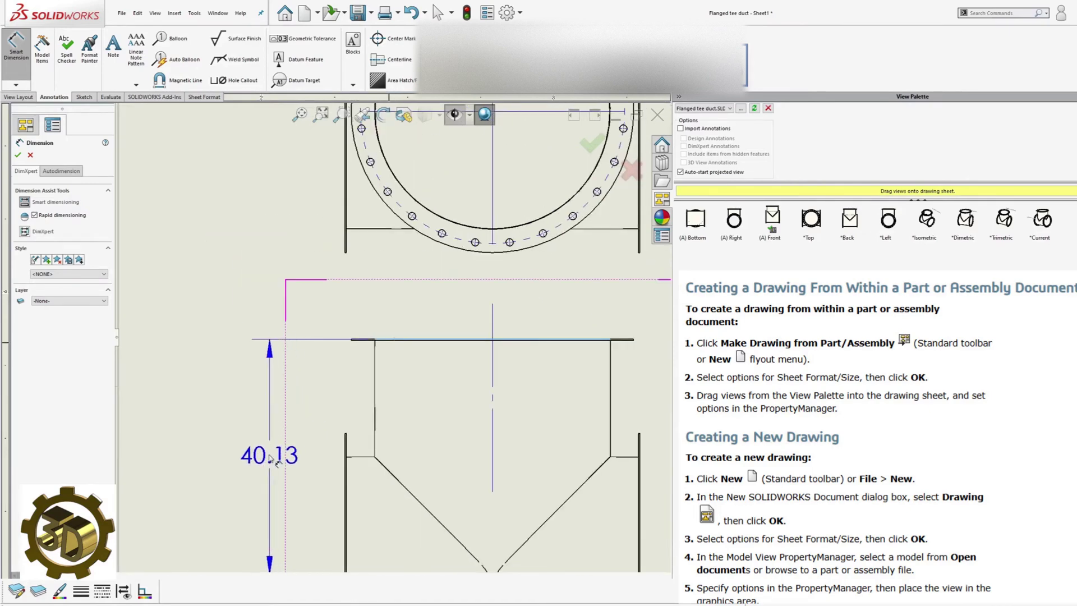
pyautogui.click(285, 453)
pyautogui.scroll(4, 364, 453)
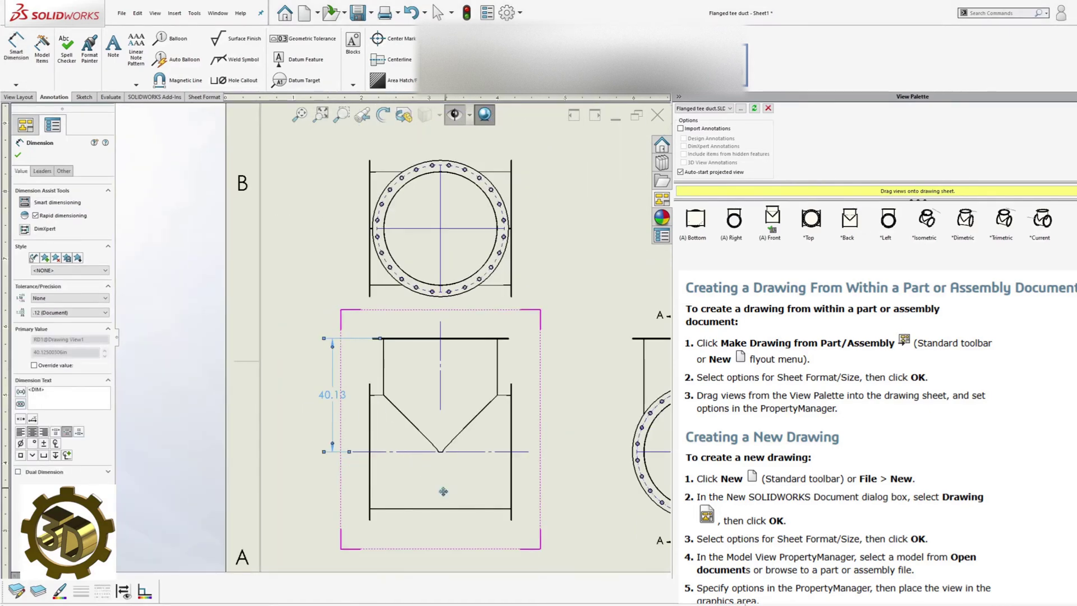
# Dimension the overall length between the outer faces of the two end flanges in the top view, placed above it.
pyautogui.scroll(-6, 377, 125)
pyautogui.scroll(-2, 382, 260)
pyautogui.click(343, 317)
pyautogui.scroll(6, 401, 321)
pyautogui.scroll(-5, 511, 321)
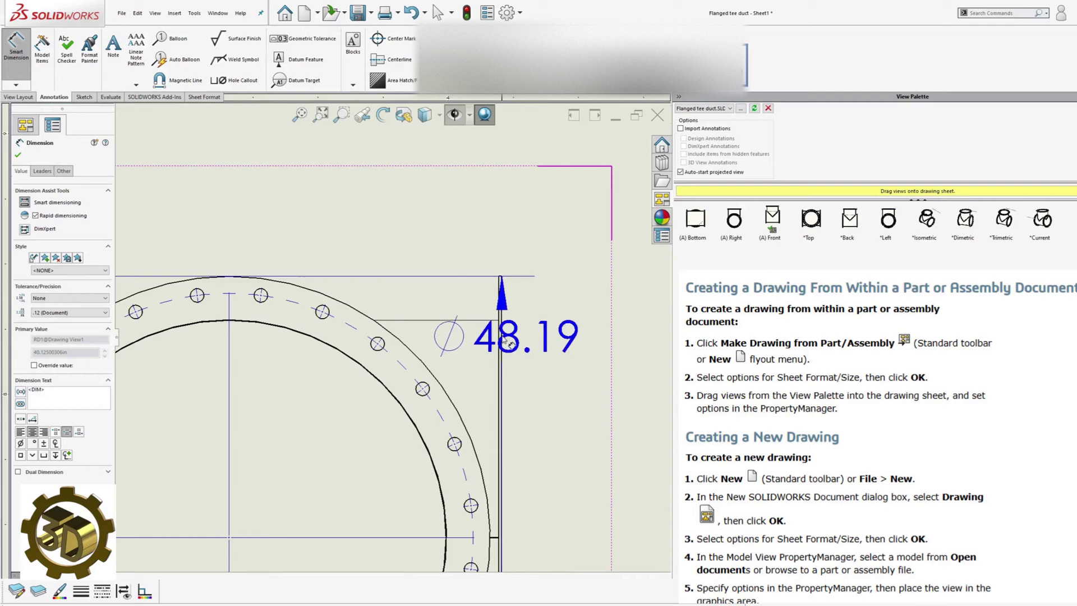
pyautogui.click(500, 336)
pyautogui.scroll(4, 393, 334)
pyautogui.click(352, 261)
pyautogui.scroll(6, 499, 318)
# Dimension the outer diameter of the flange circle in the side view and in the top view.
pyautogui.scroll(-8, 536, 451)
pyautogui.click(497, 441)
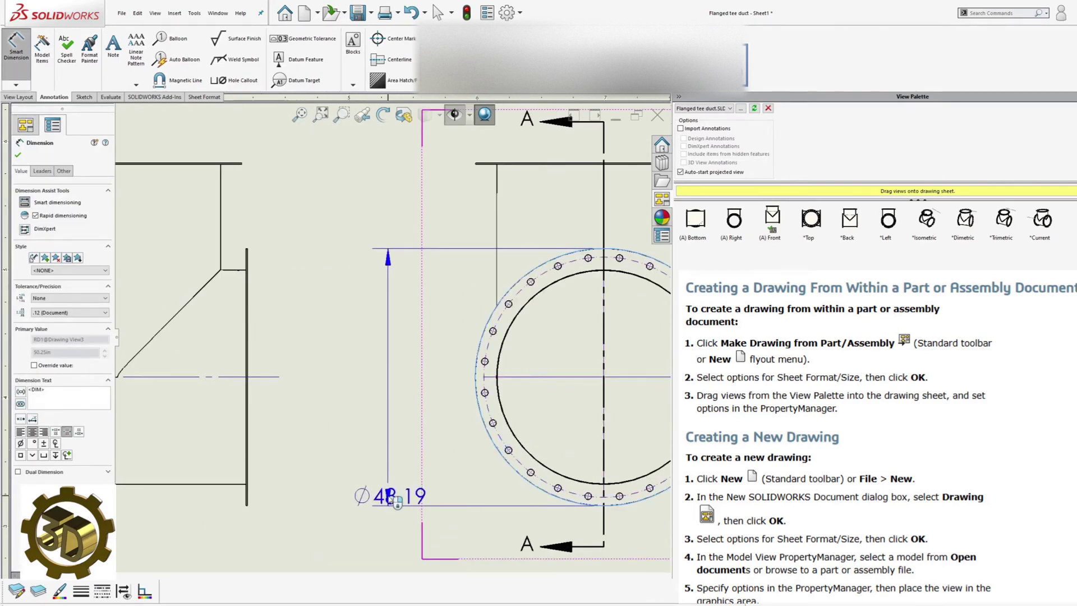
pyautogui.click(392, 374)
pyautogui.scroll(5, 380, 399)
pyautogui.scroll(-4, 290, 140)
pyautogui.click(335, 375)
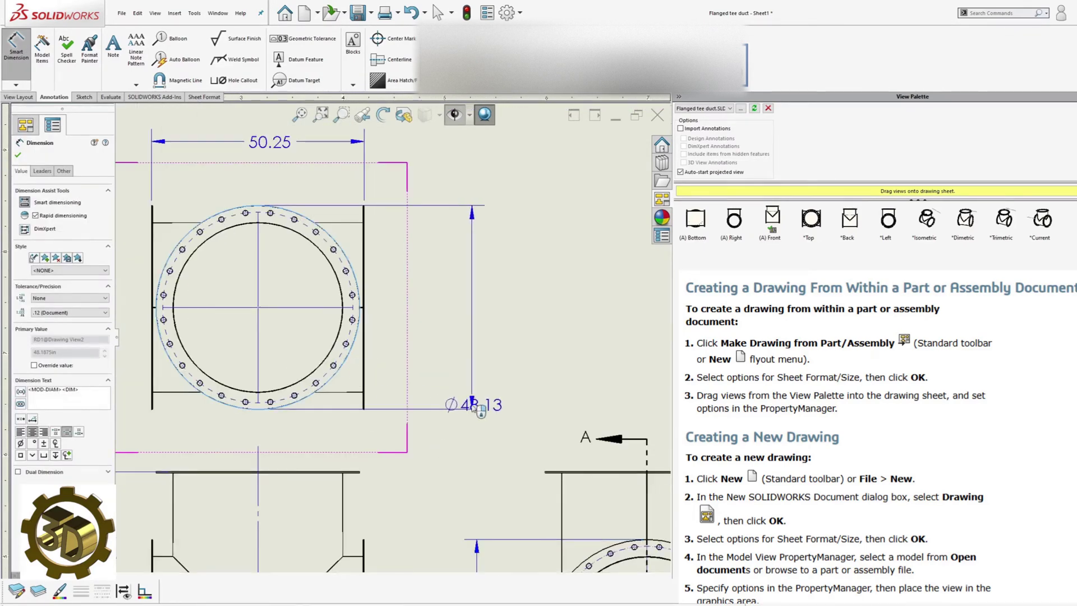
pyautogui.click(457, 430)
# Dimension the distance from the branch center to the right end flange in the top view, placed below the overall length dimension.
pyautogui.scroll(-7, 362, 191)
pyautogui.click(368, 274)
pyautogui.scroll(6, 392, 336)
pyautogui.click(245, 320)
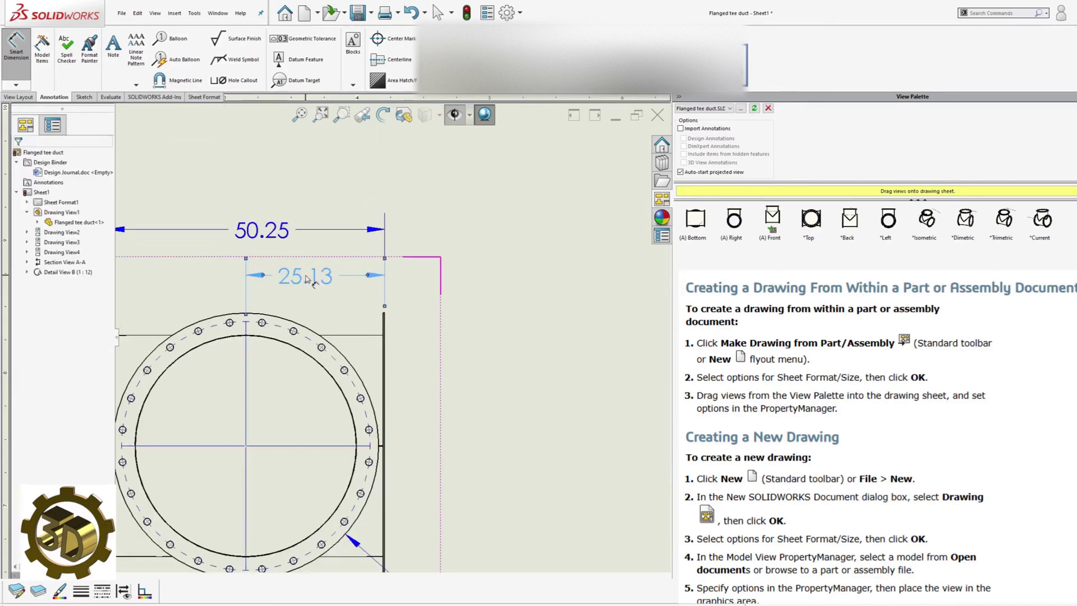
pyautogui.click(311, 276)
pyautogui.scroll(5, 314, 272)
pyautogui.keyDown('ctrl'); pyautogui.moveTo(423, 337); pyautogui.dragTo(155, 341, button='middle'); pyautogui.keyUp('ctrl')
pyautogui.scroll(3, 293, 322)
pyautogui.press('Escape')
# Set a shaded display style for the isometric view.
pyautogui.click(555, 303)
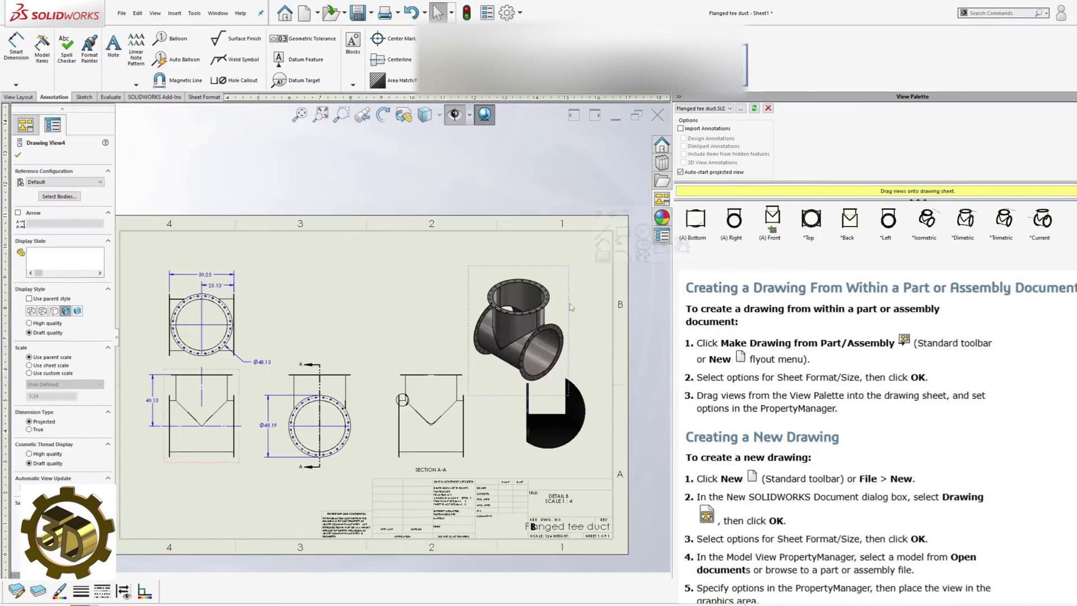
pyautogui.click(78, 311)
pyautogui.click(18, 155)
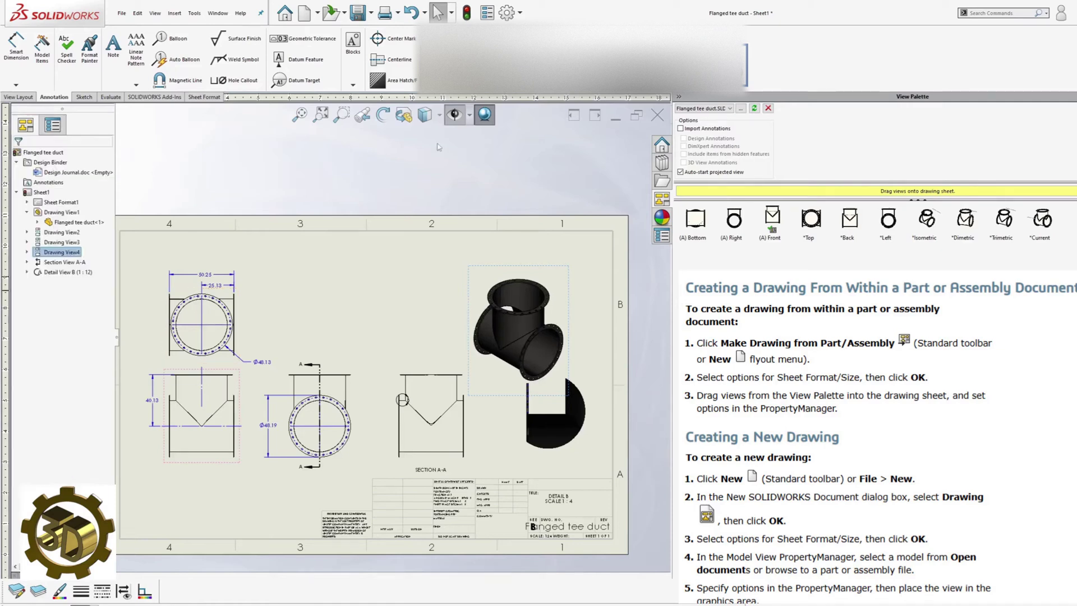
# Insert a weldment cut list for the isometric view using the cut list template and place it in the sheet's upper-left corner.
pyautogui.click(554, 279)
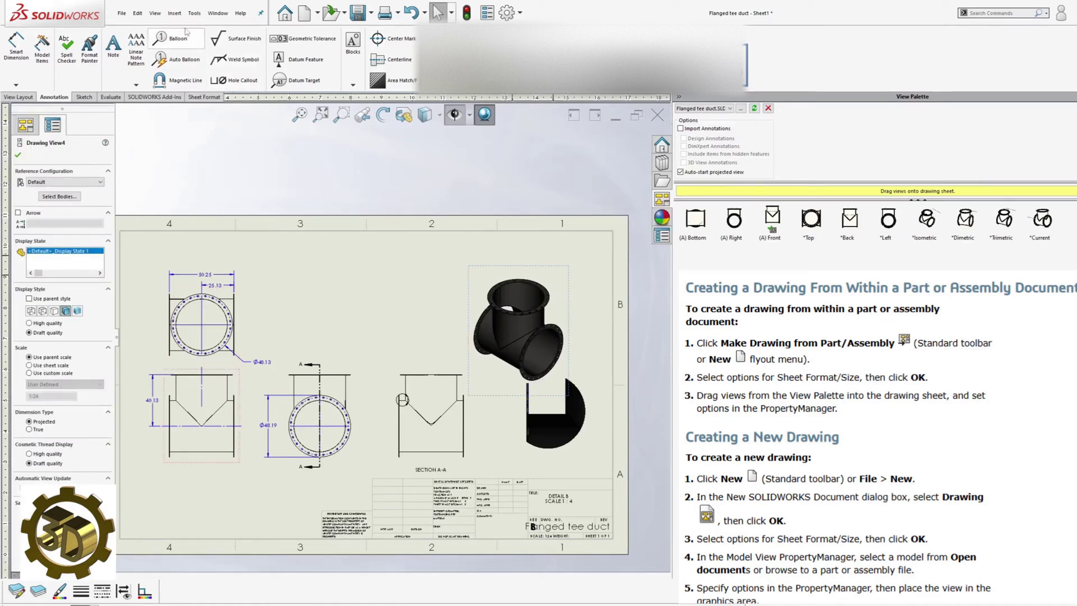
pyautogui.click(175, 13)
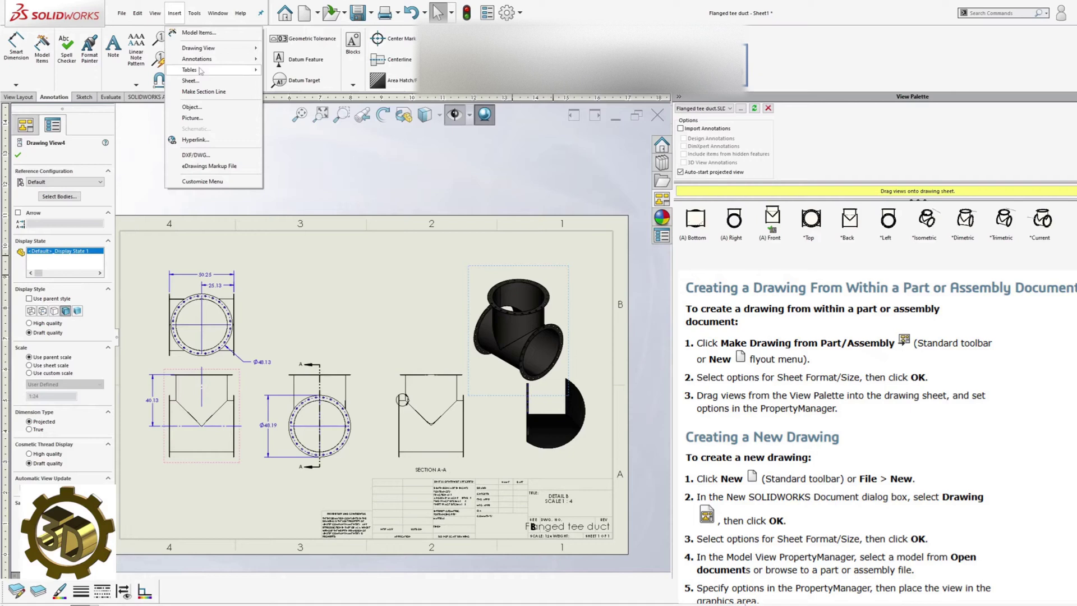
pyautogui.moveTo(201, 71)
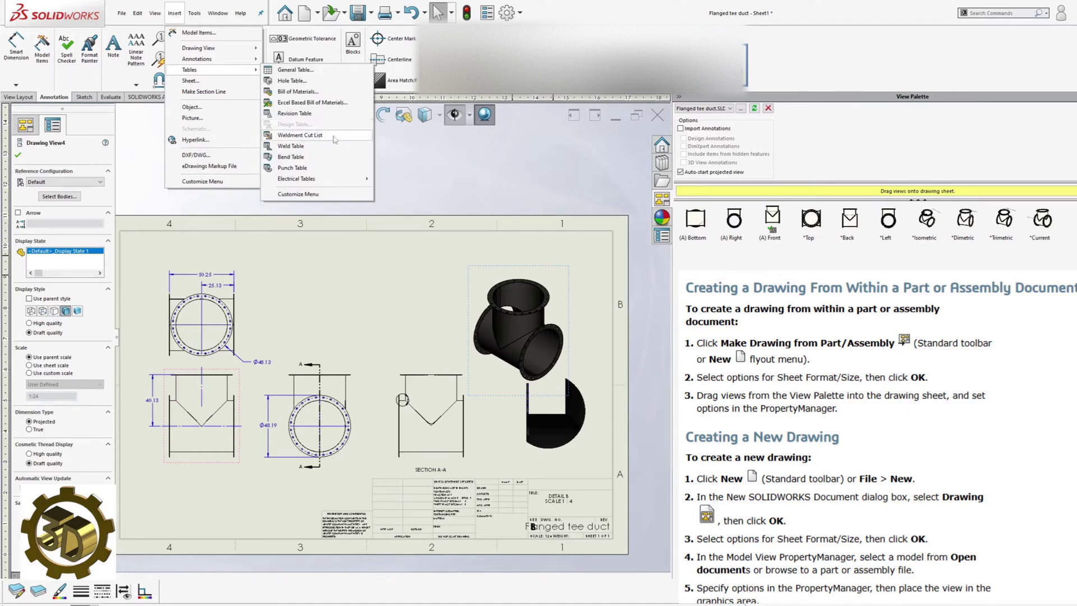
pyautogui.click(333, 136)
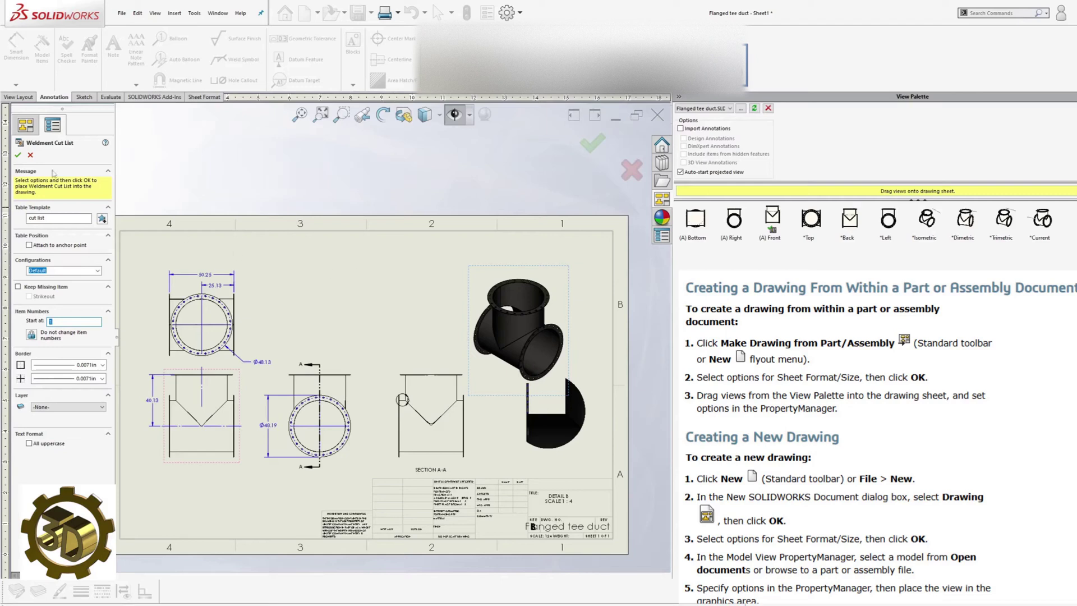
pyautogui.click(18, 155)
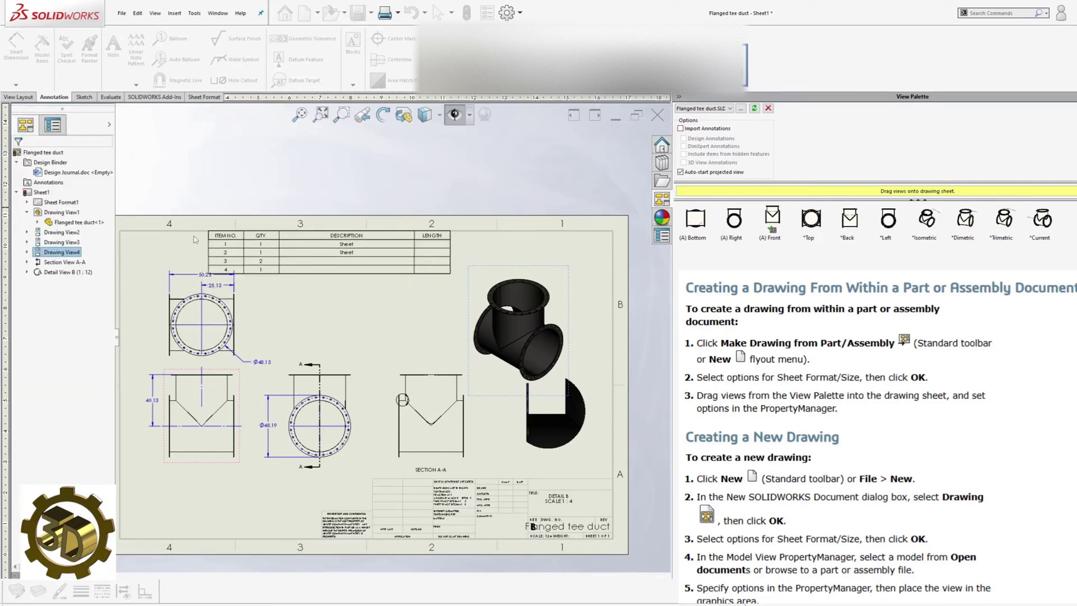
pyautogui.click(124, 235)
# Move the front view and its aligned views slightly down the sheet, and shift the SECTION A-A label closer to its view.
pyautogui.moveTo(232, 484); pyautogui.dragTo(372, 427, button='middle')
pyautogui.press('Escape')
pyautogui.moveTo(331, 412); pyautogui.dragTo(331, 429)
pyautogui.scroll(-3, 554, 438)
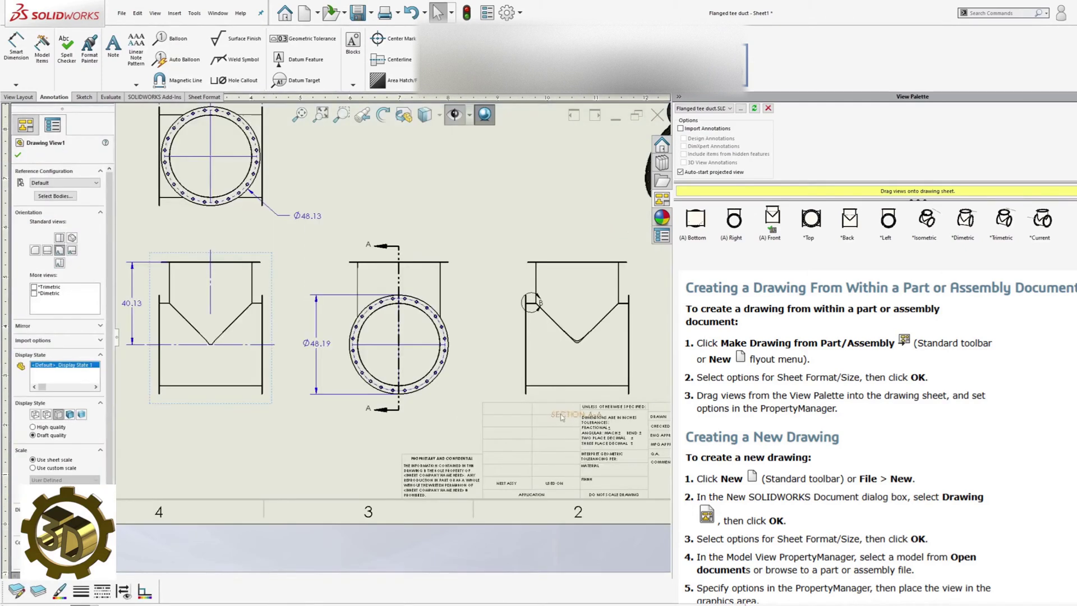
pyautogui.moveTo(562, 416); pyautogui.dragTo(564, 400)
pyautogui.scroll(1, 395, 331)
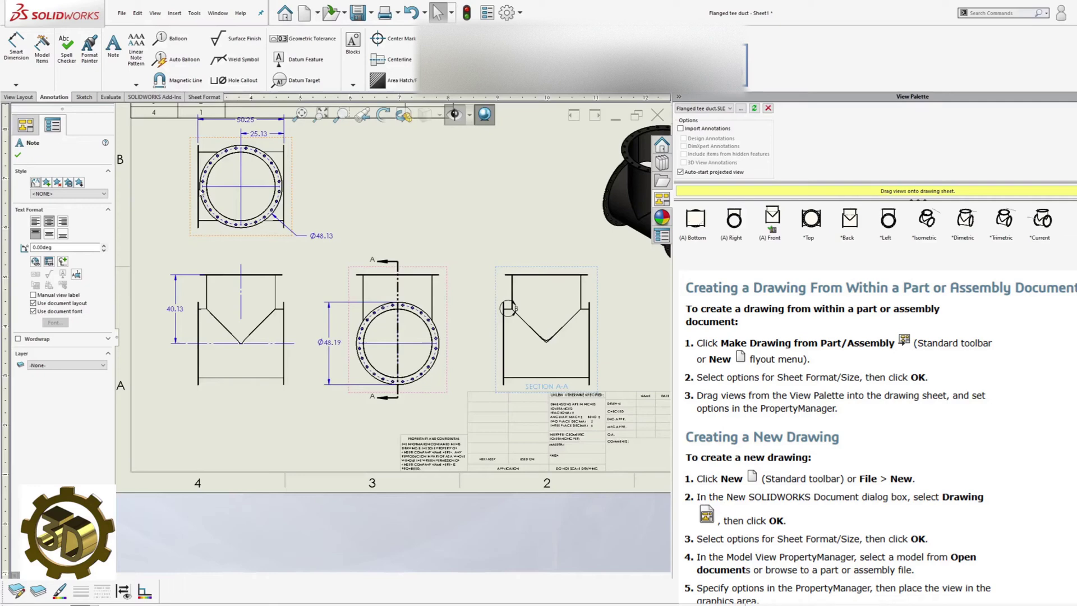
# Move the top view slightly down so its dimensions clear the cut list table.
pyautogui.moveTo(202, 236); pyautogui.dragTo(280, 352, button='middle')
pyautogui.moveTo(285, 355); pyautogui.dragTo(285, 370)
pyautogui.click(464, 247)
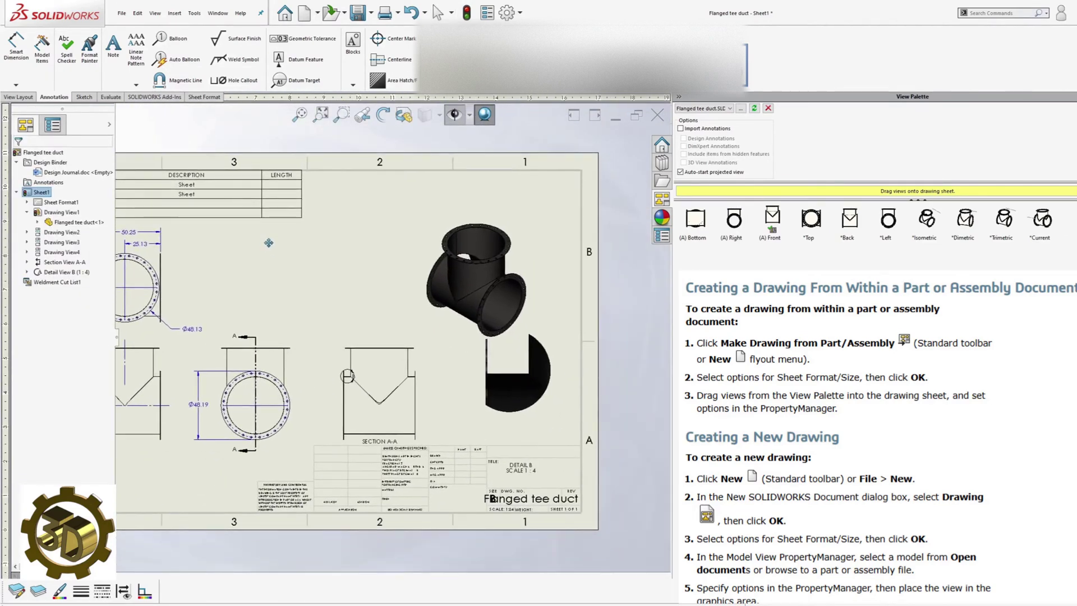
pyautogui.scroll(2, 326, 231)
pyautogui.moveTo(327, 232)
pyautogui.mouseDown(button='middle')
pyautogui.moveTo(406, 247)
pyautogui.moveTo(367, 258)
pyautogui.mouseUp(button='middle')
# Attach item number balloons to the main duct and its left end flange in the isometric view.
pyautogui.click(172, 43)
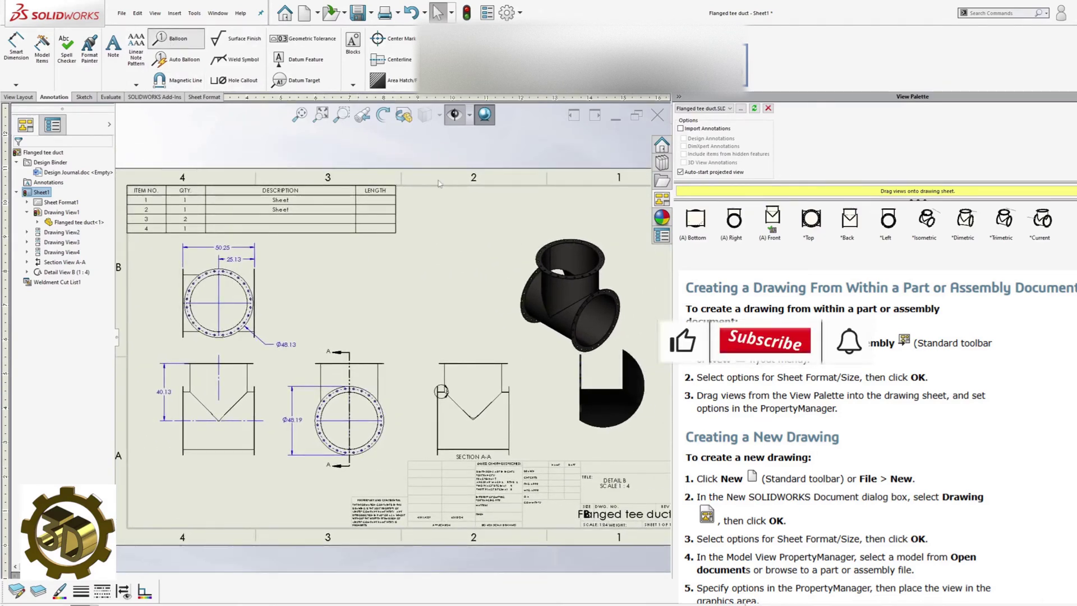
pyautogui.scroll(-4, 569, 320)
pyautogui.click(505, 334)
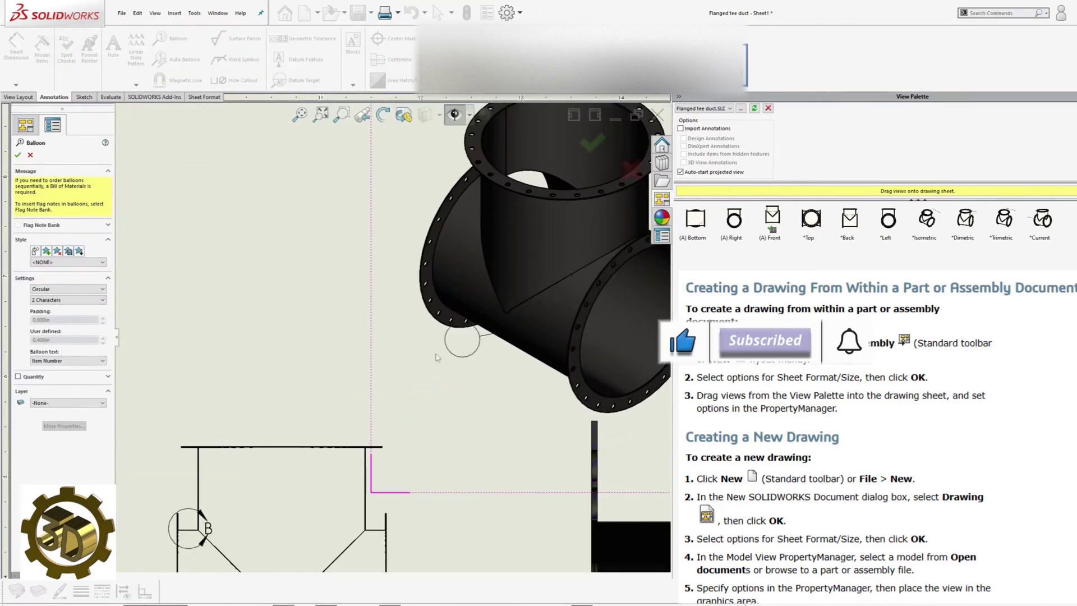
pyautogui.click(413, 277)
pyautogui.click(376, 300)
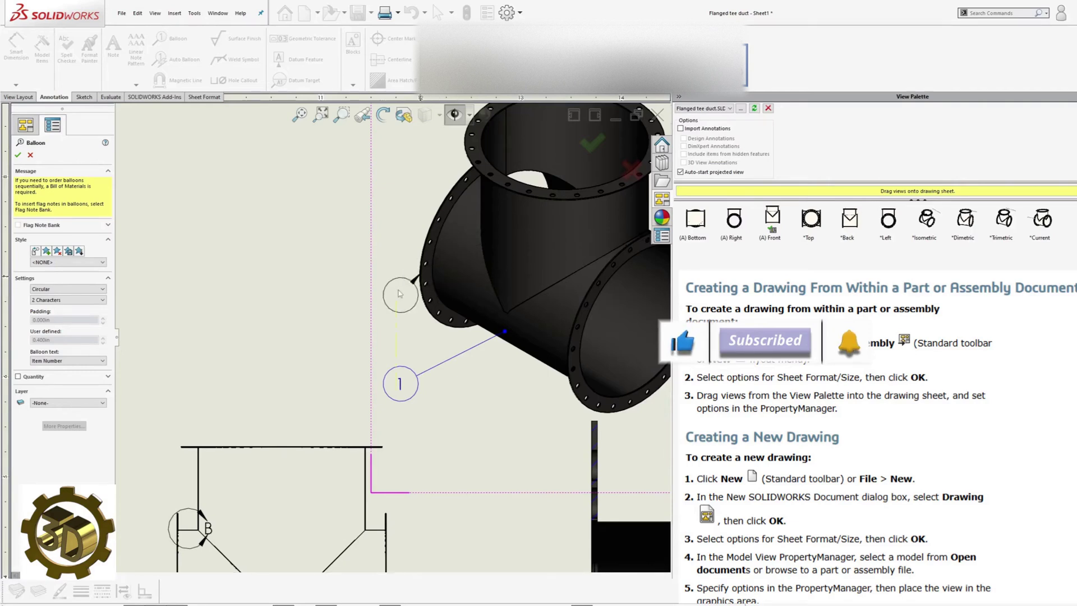
# Attach item number balloons to the near end flange, the upper branch duct and the branch's top flange in the isometric view.
pyautogui.scroll(1, 394, 338)
pyautogui.moveTo(472, 357); pyautogui.dragTo(396, 336, button='middle')
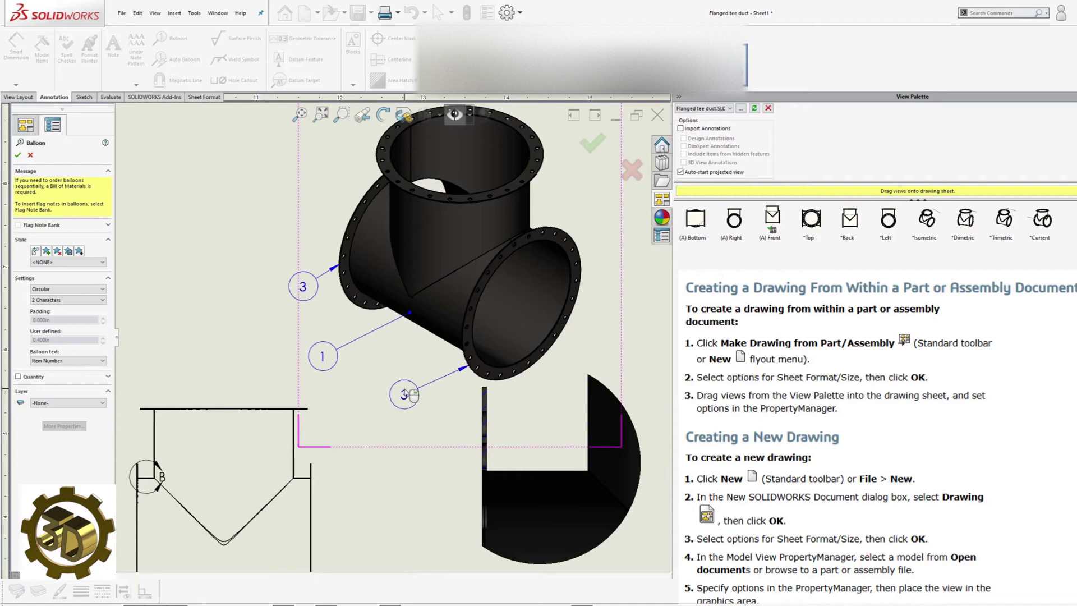
pyautogui.click(404, 394)
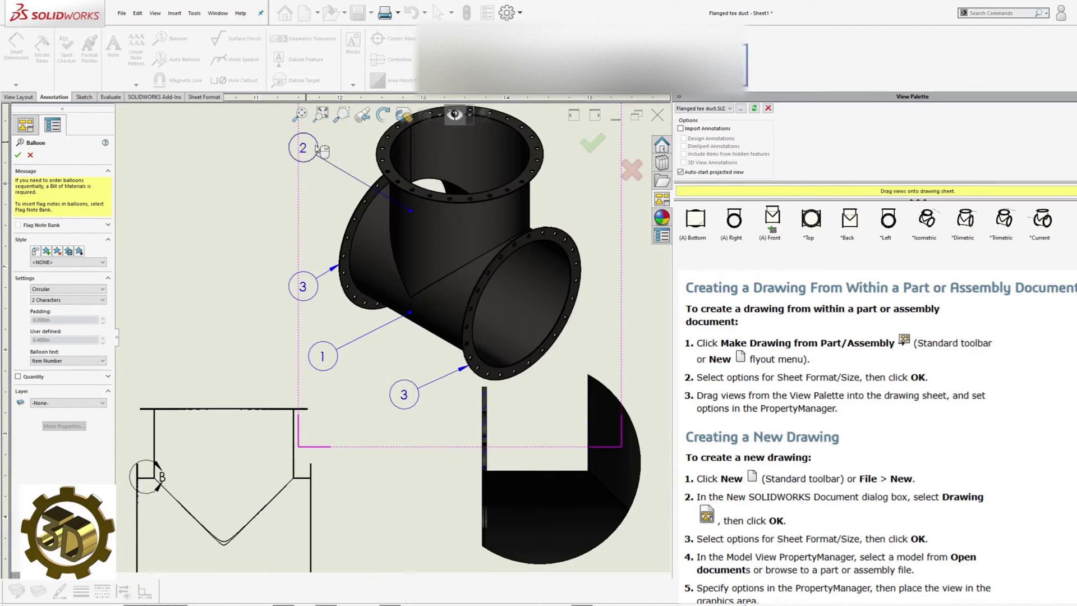
pyautogui.keyDown('ctrl'); pyautogui.moveTo(323, 150); pyautogui.dragTo(423, 246, button='middle'); pyautogui.keyUp('ctrl')
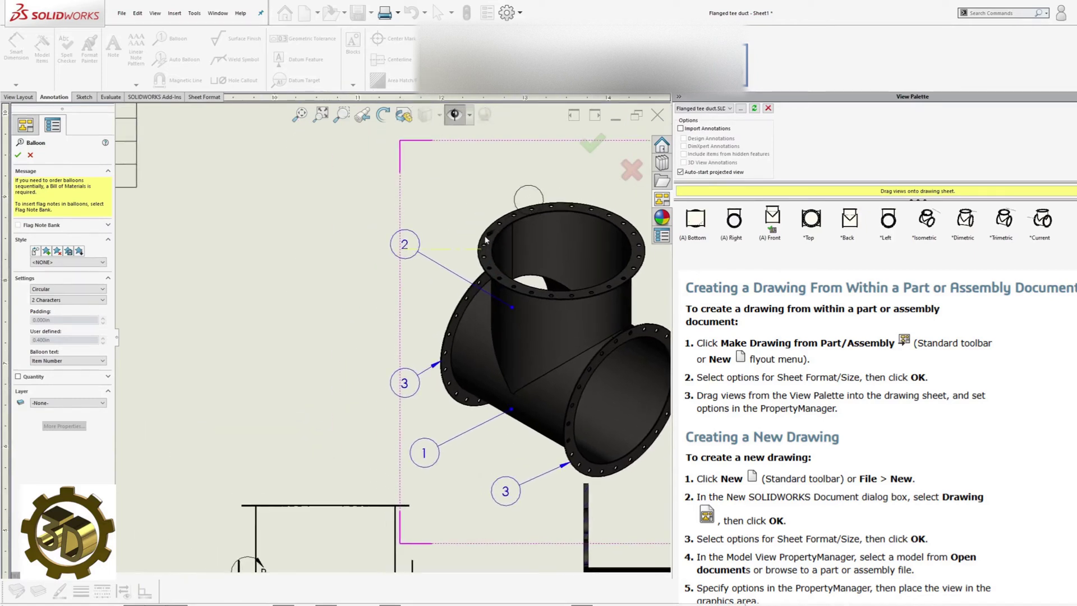
pyautogui.click(405, 188)
pyautogui.scroll(2, 392, 337)
pyautogui.press('Escape')
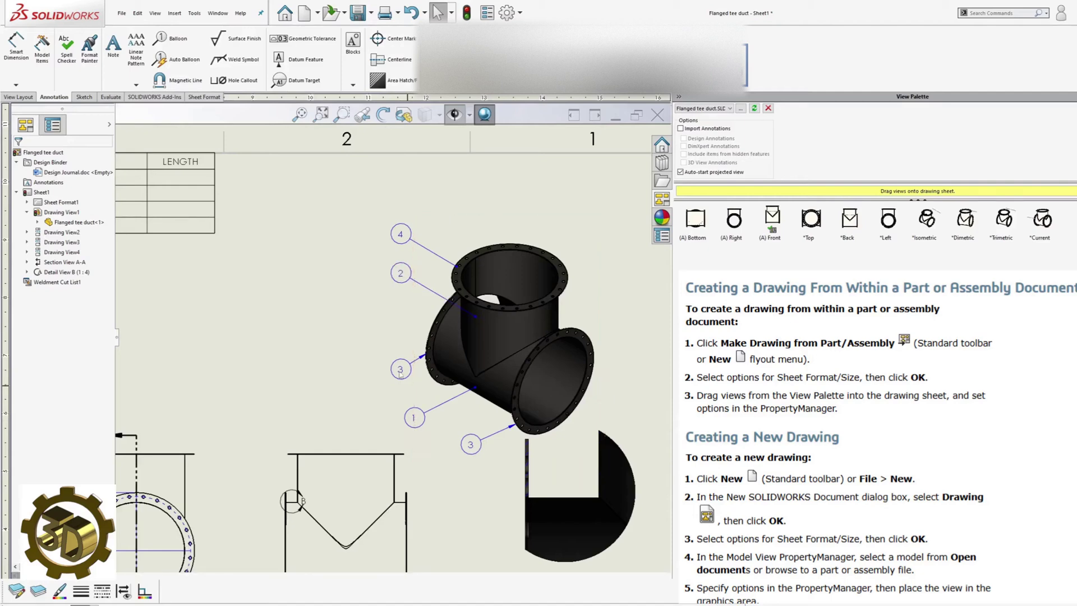
# Nudge the left end flange's balloon slightly away from the isometric view.
pyautogui.moveTo(401, 374); pyautogui.dragTo(393, 379)
pyautogui.press('Escape')
pyautogui.scroll(2, 327, 321)
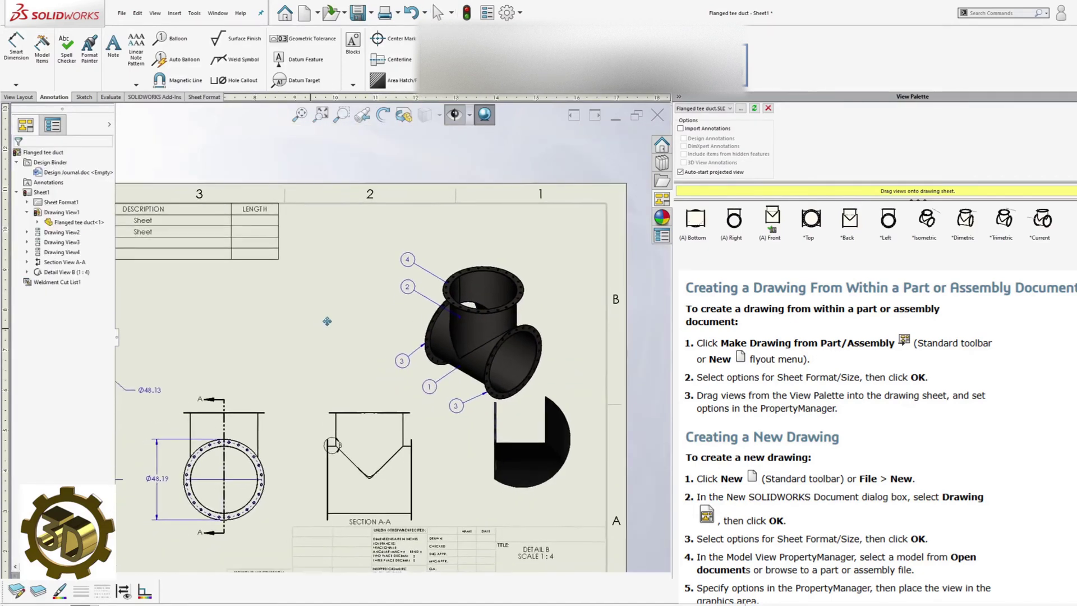
pyautogui.moveTo(327, 321)
pyautogui.mouseDown(button='middle')
pyautogui.moveTo(507, 269)
pyautogui.moveTo(404, 359)
pyautogui.moveTo(399, 339)
pyautogui.moveTo(569, 331)
pyautogui.moveTo(505, 282)
pyautogui.moveTo(429, 295)
pyautogui.mouseUp(button='middle')
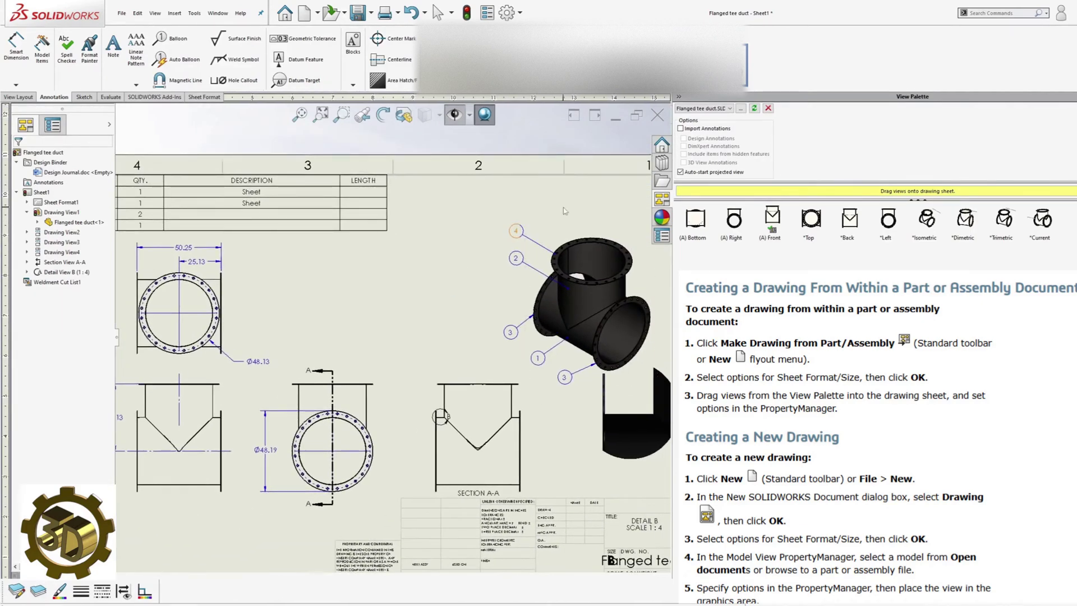
pyautogui.click(315, 341)
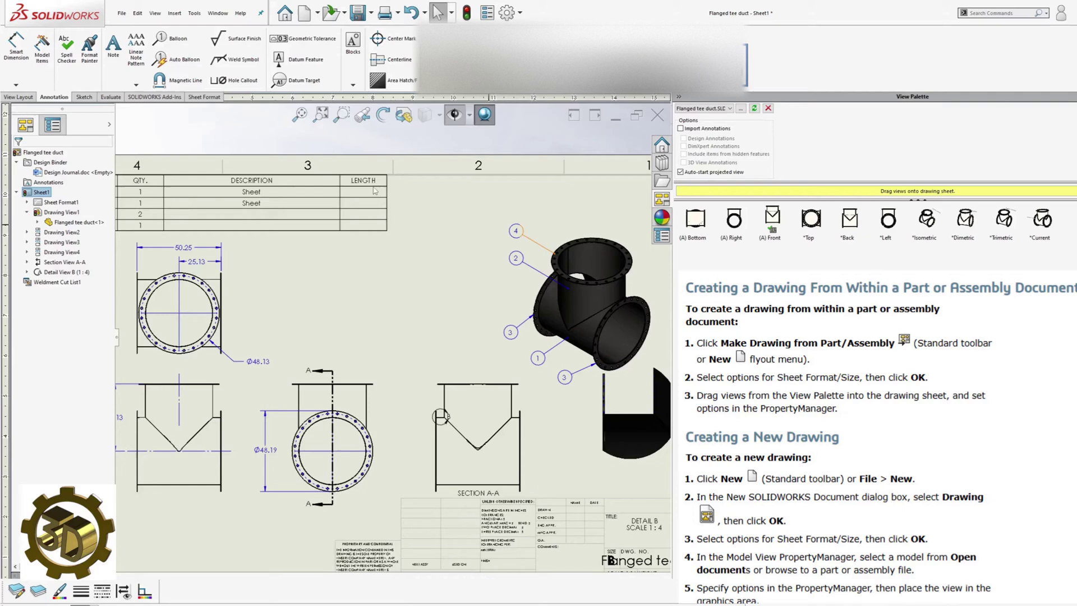
# Open the flanged tee duct part from the isometric view.
pyautogui.click(593, 231)
pyautogui.rightClick(593, 231)
pyautogui.click(600, 177)
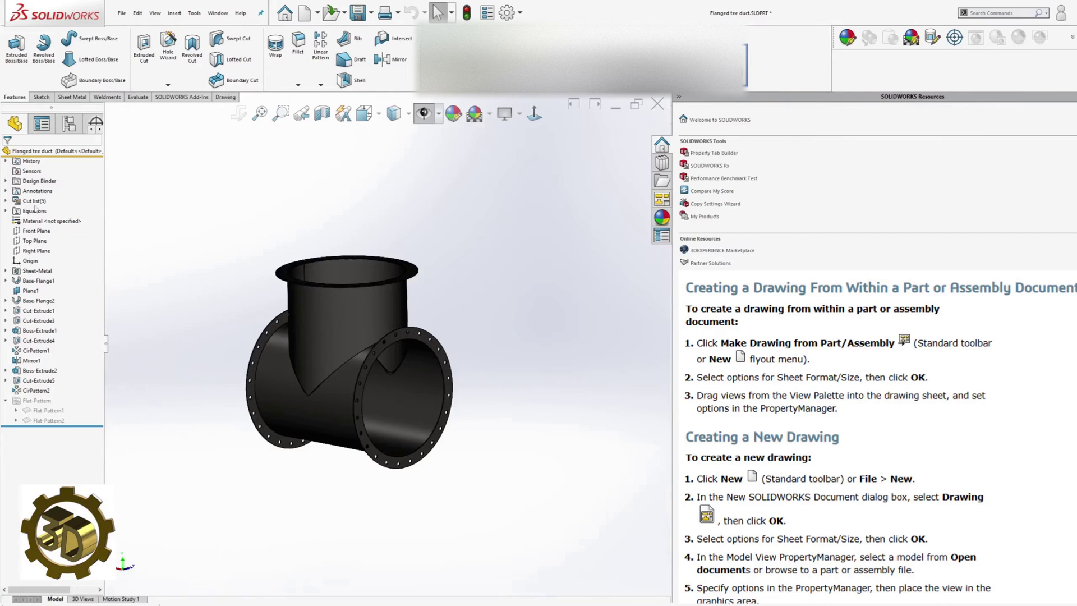
# Set the cut-list description of the main duct's sheet body to "Transition 1" and copy that text.
pyautogui.click(35, 202)
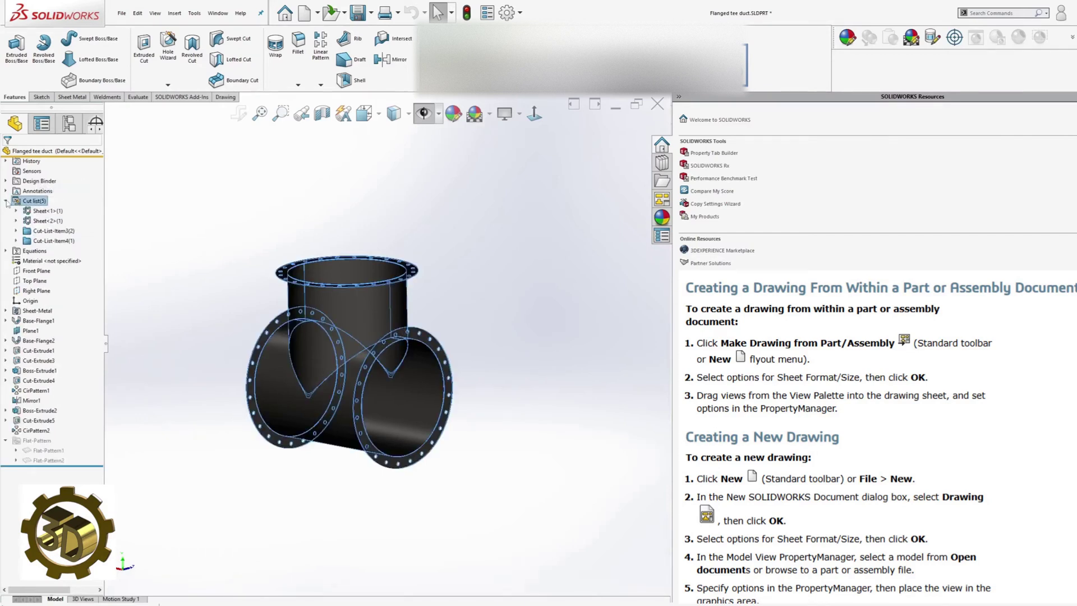
pyautogui.rightClick(42, 212)
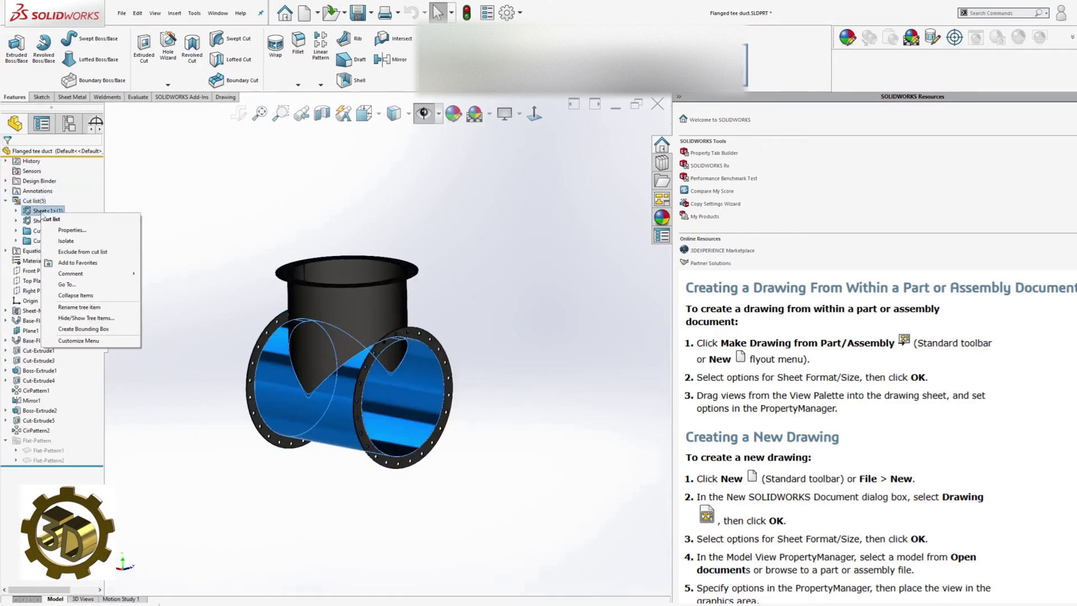
pyautogui.click(71, 230)
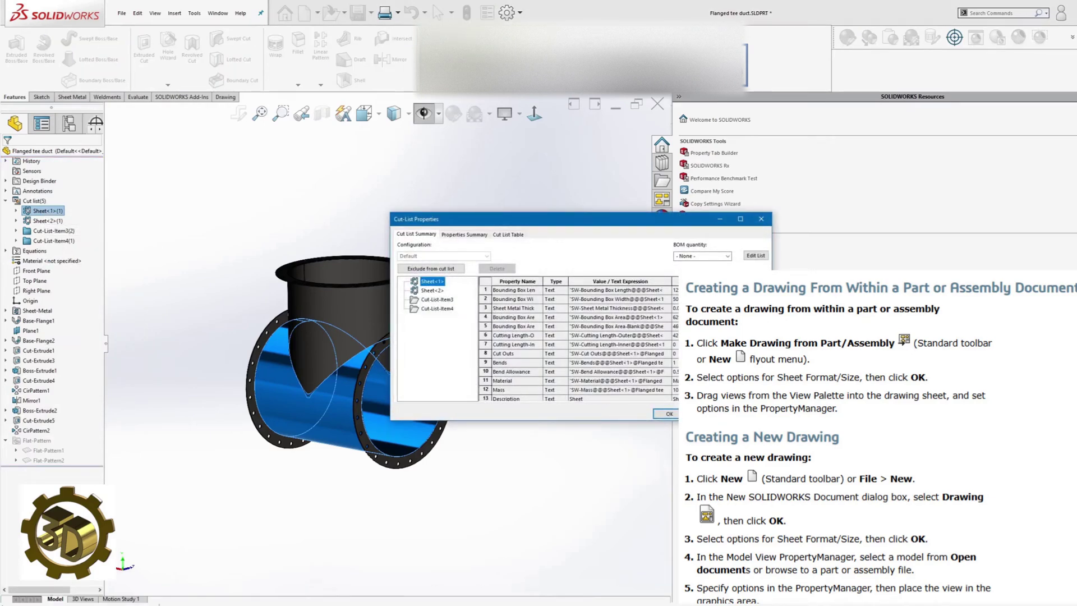
pyautogui.scroll(-1, 578, 342)
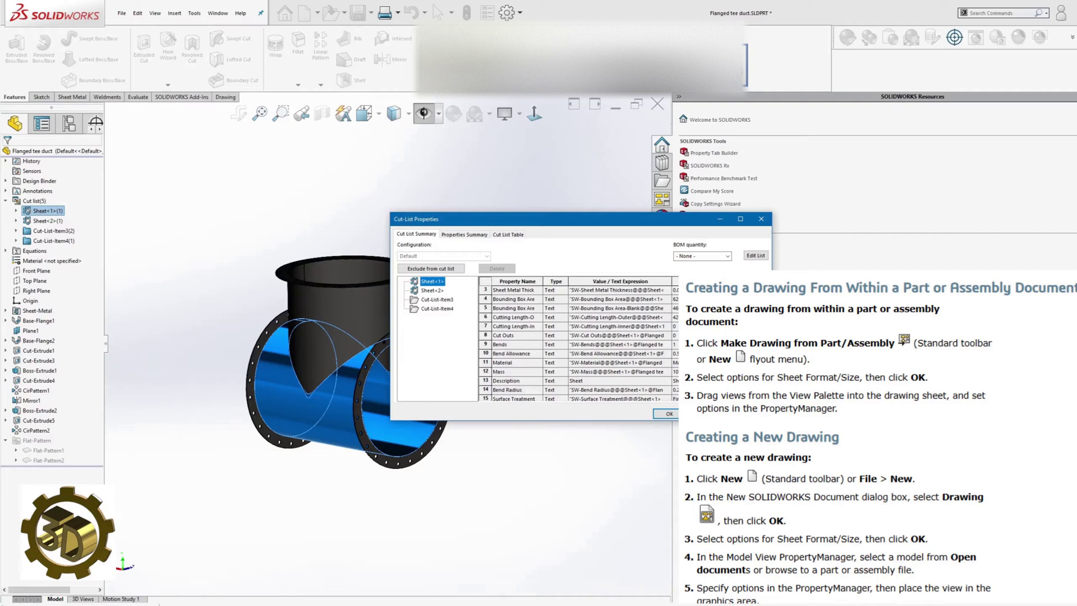
pyautogui.click(609, 382)
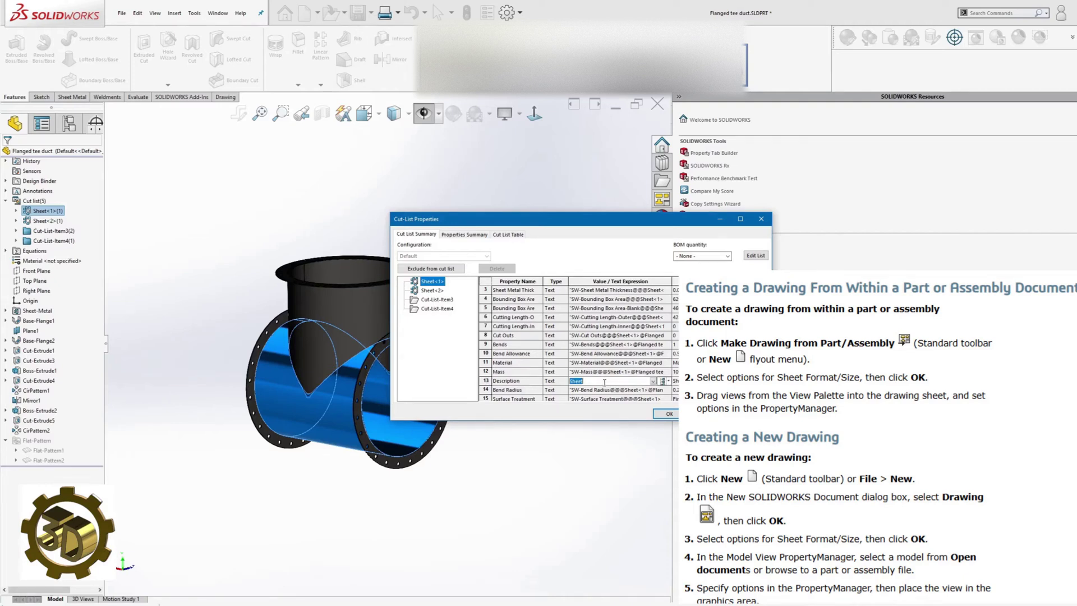
pyautogui.write('Transition 1')
pyautogui.moveTo(598, 381); pyautogui.dragTo(571, 381)
pyautogui.hotkey('ctrl', 'c')
pyautogui.click(669, 414)
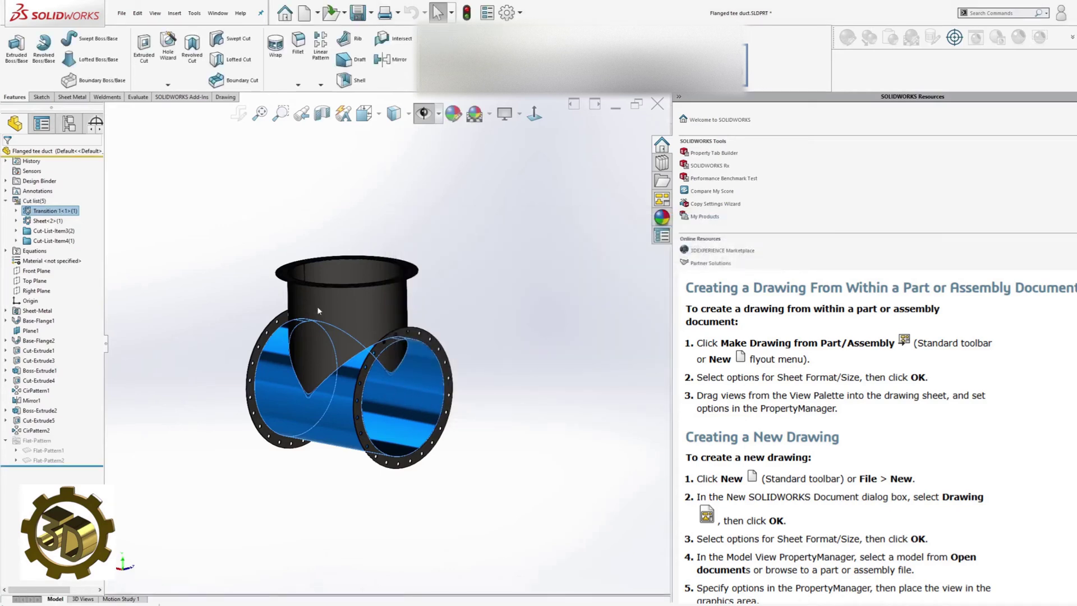
# Set the cut-list description of the vertical branch duct's sheet body to "Transition 2".
pyautogui.rightClick(52, 223)
pyautogui.click(83, 239)
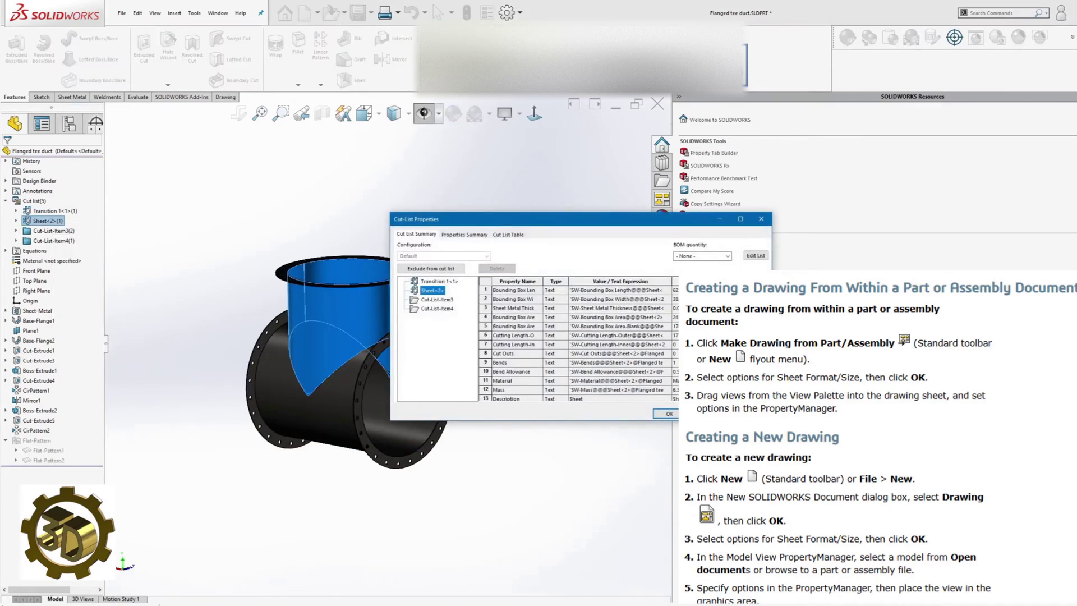
pyautogui.scroll(-1, 578, 342)
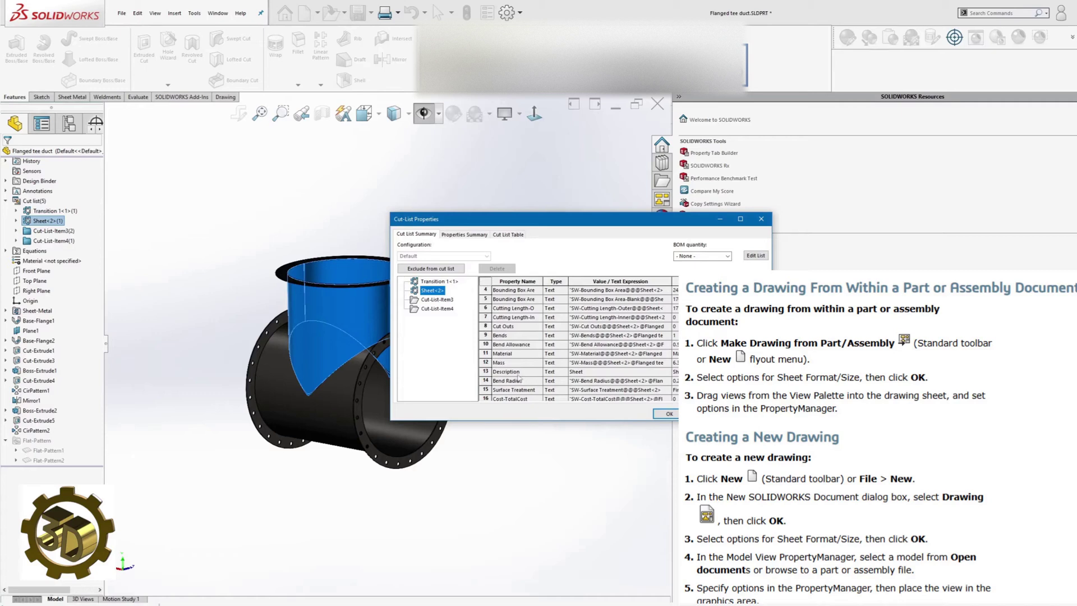
pyautogui.click(617, 371)
pyautogui.hotkey('ctrl', 'v')
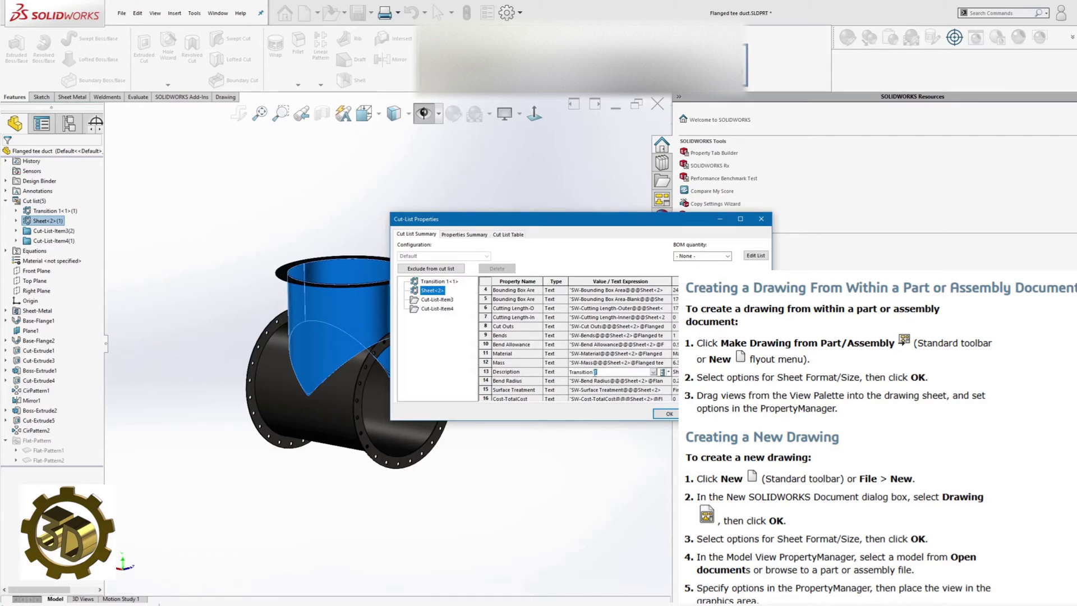
pyautogui.click(668, 414)
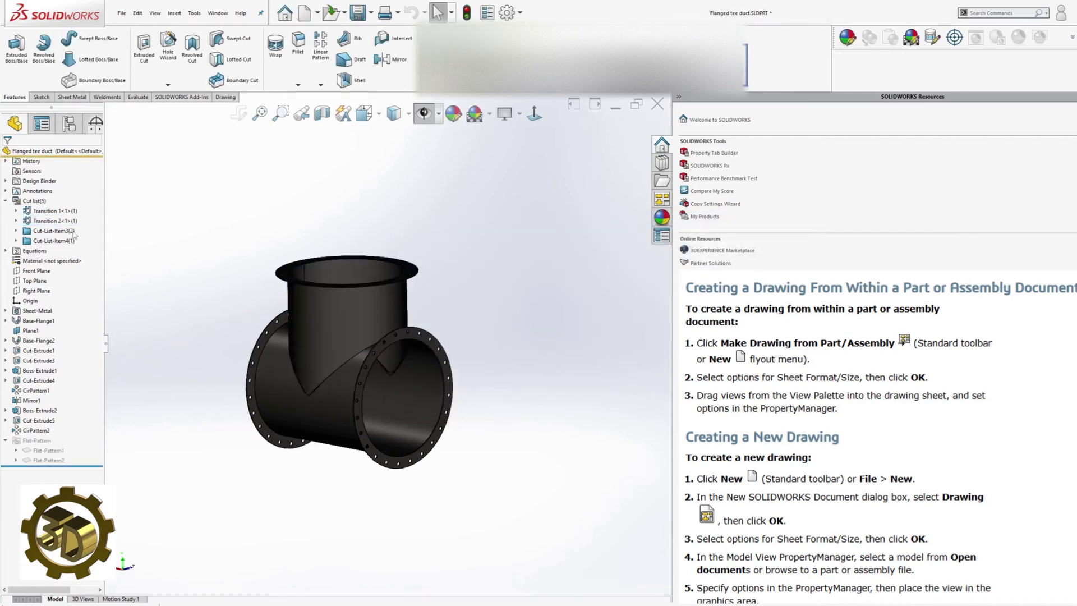
# Add a DESCRIPTION property with the value "Flange 1" to the cut-list item of the main duct's two end flanges.
pyautogui.rightClick(65, 231)
pyautogui.click(94, 249)
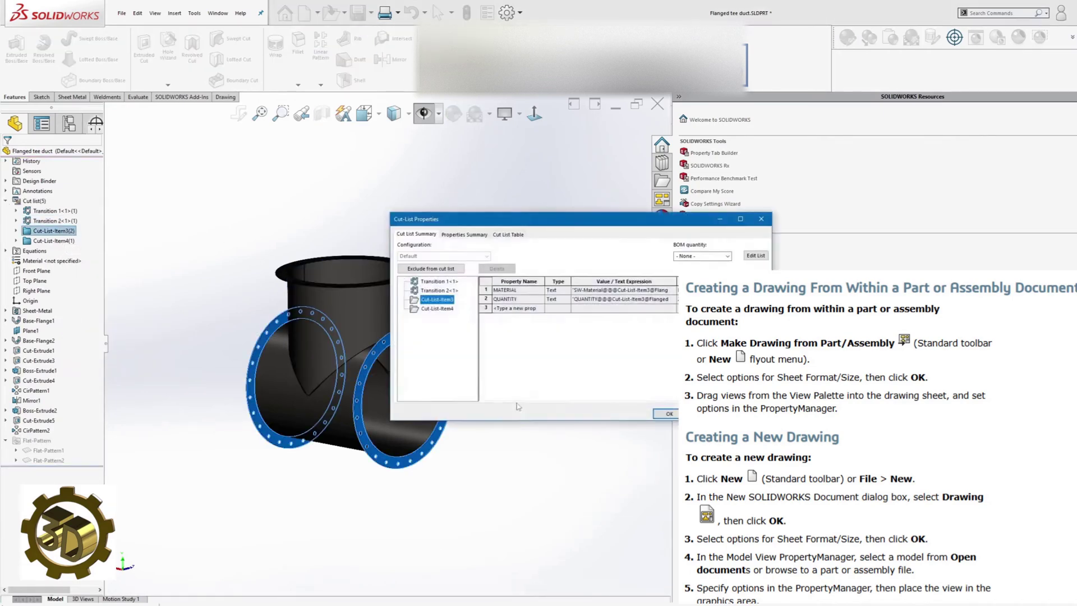
pyautogui.click(542, 308)
pyautogui.click(541, 308)
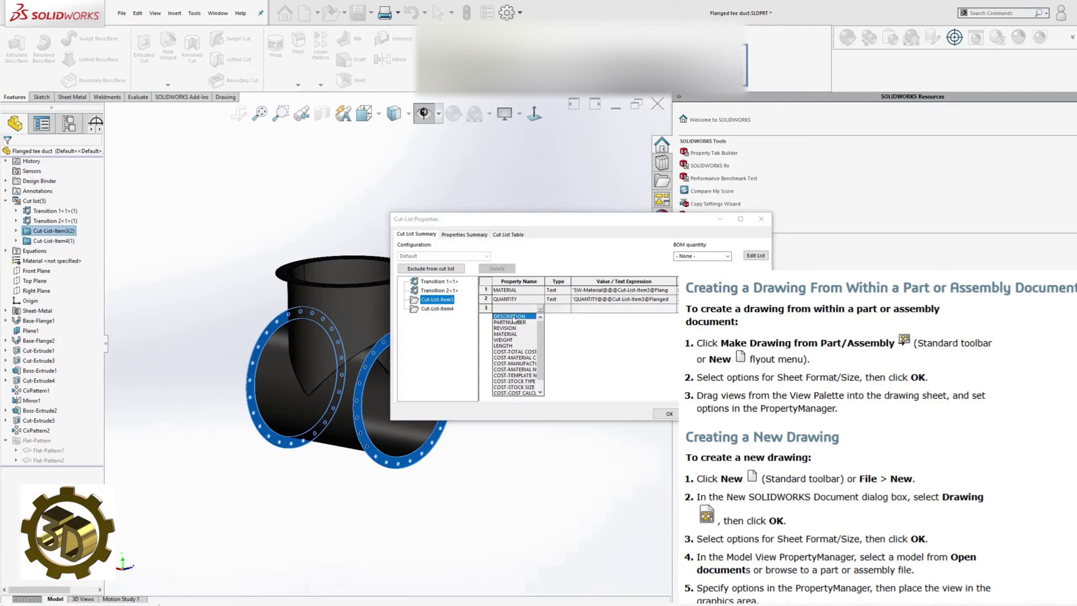
pyautogui.click(512, 317)
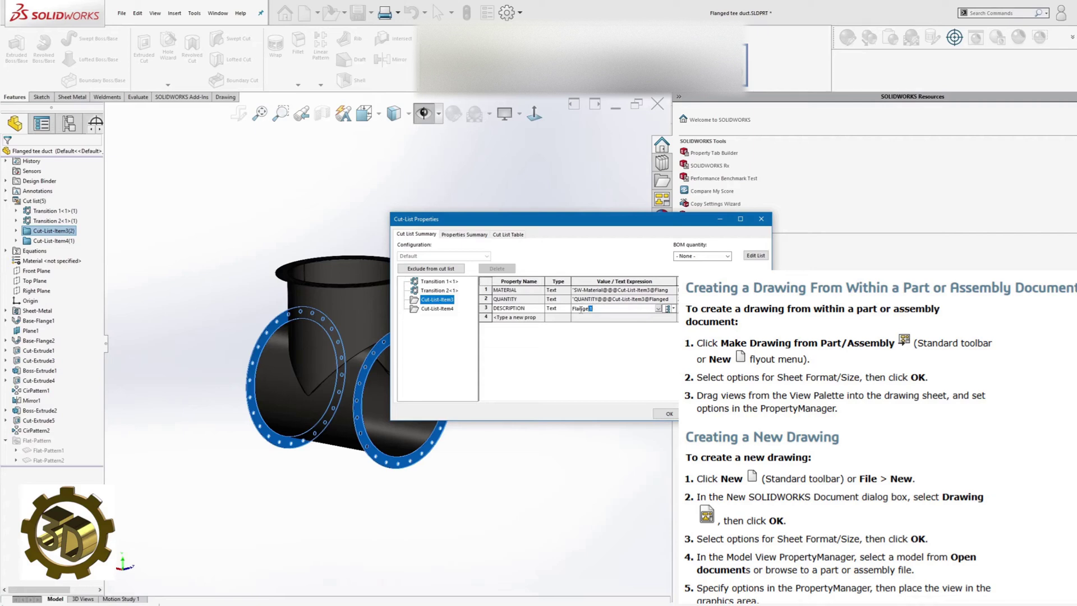
pyautogui.moveTo(581, 309); pyautogui.dragTo(565, 309)
pyautogui.click(663, 417)
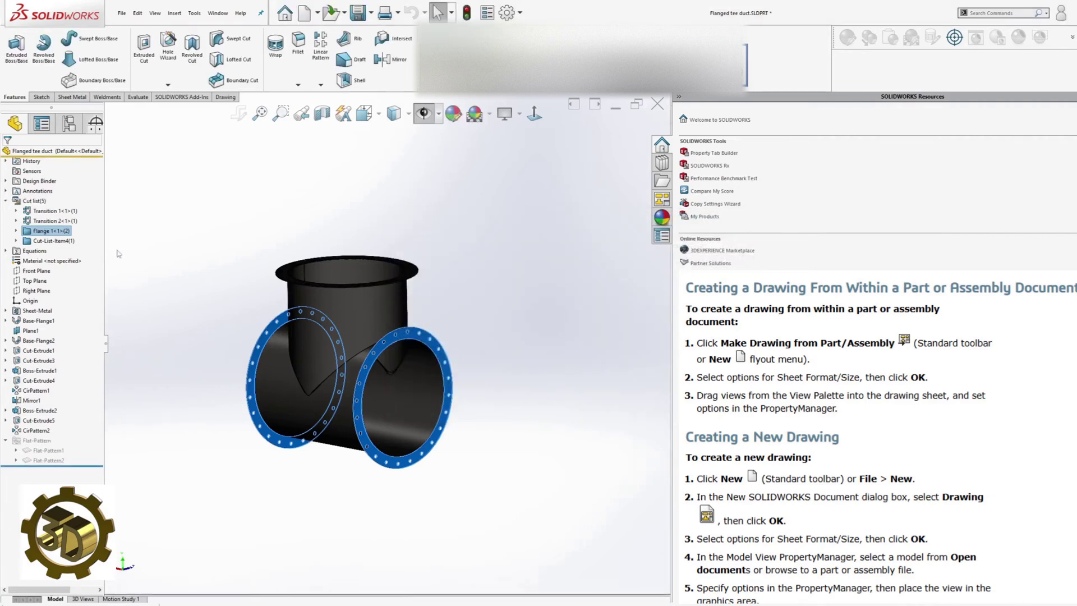
# Add a DESCRIPTION property with the value "Flange 2" to the cut-list item of the branch's top flange.
pyautogui.rightClick(61, 240)
pyautogui.click(90, 259)
pyautogui.click(515, 308)
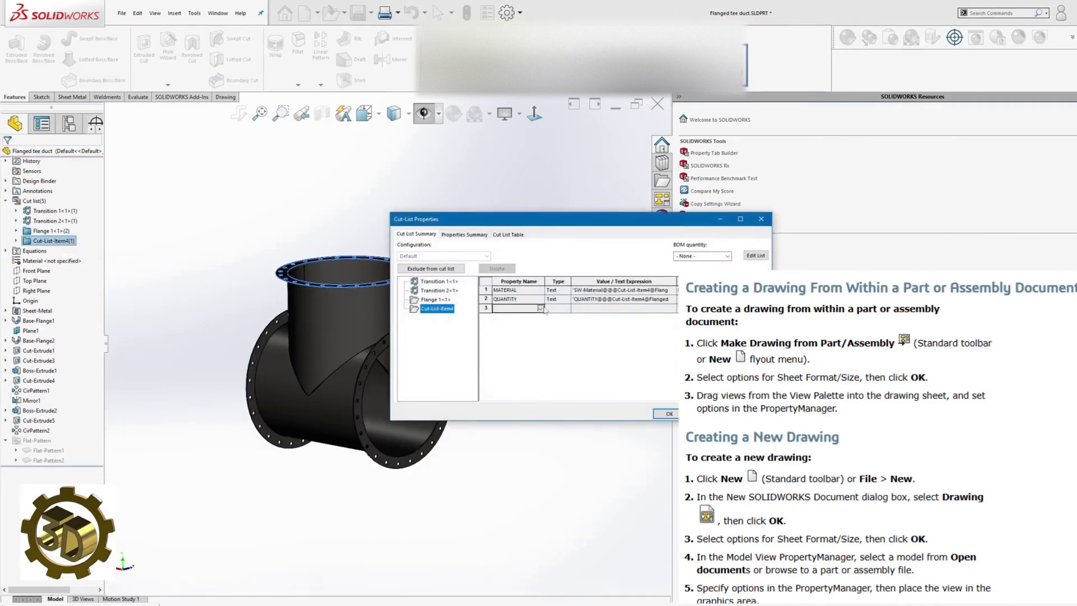
pyautogui.click(522, 322)
pyautogui.click(577, 308)
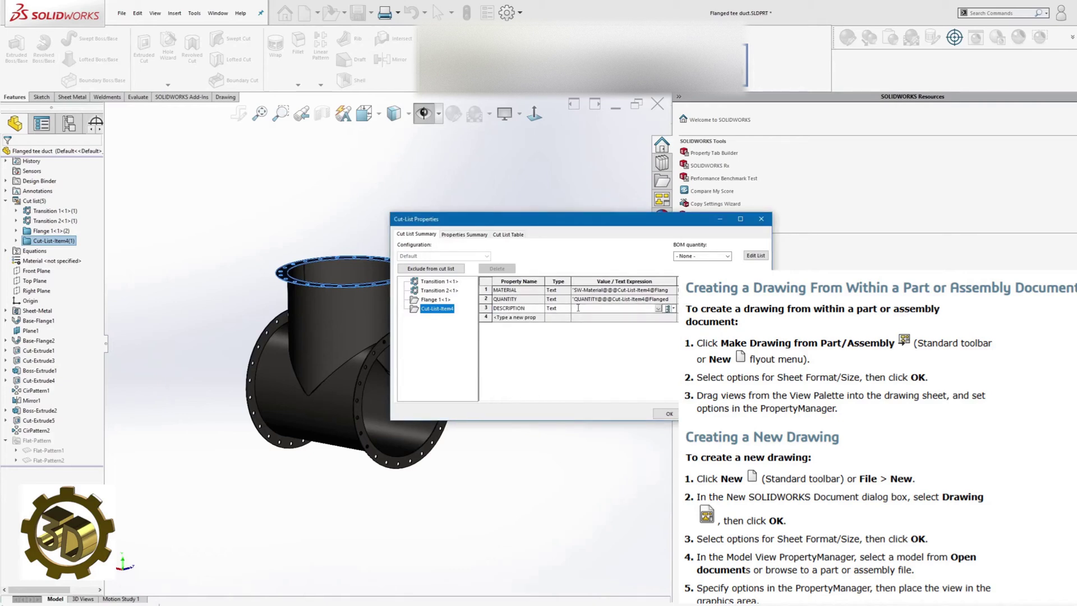
pyautogui.write('Flange 1')
pyautogui.click(669, 413)
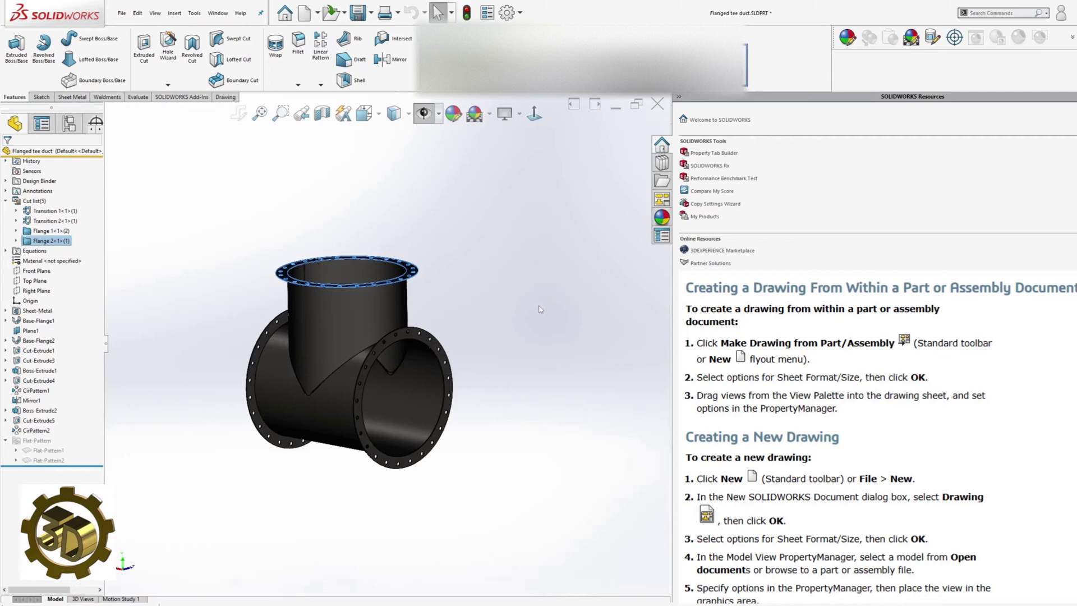
# Open the flanged tee duct's drawing from the part and review the descriptions in the cut list table.
pyautogui.rightClick(51, 151)
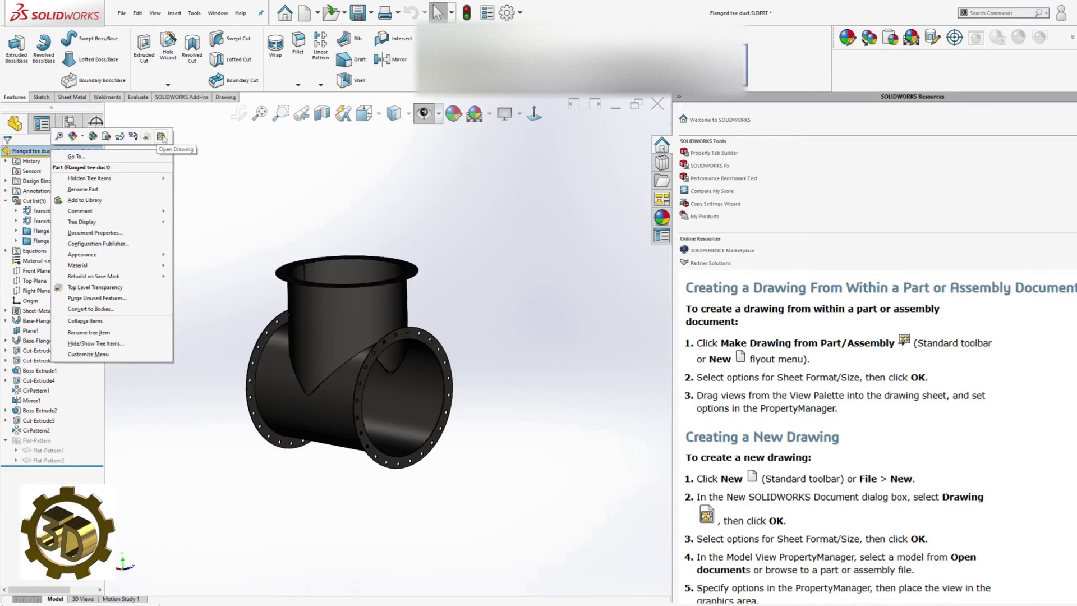
pyautogui.click(161, 136)
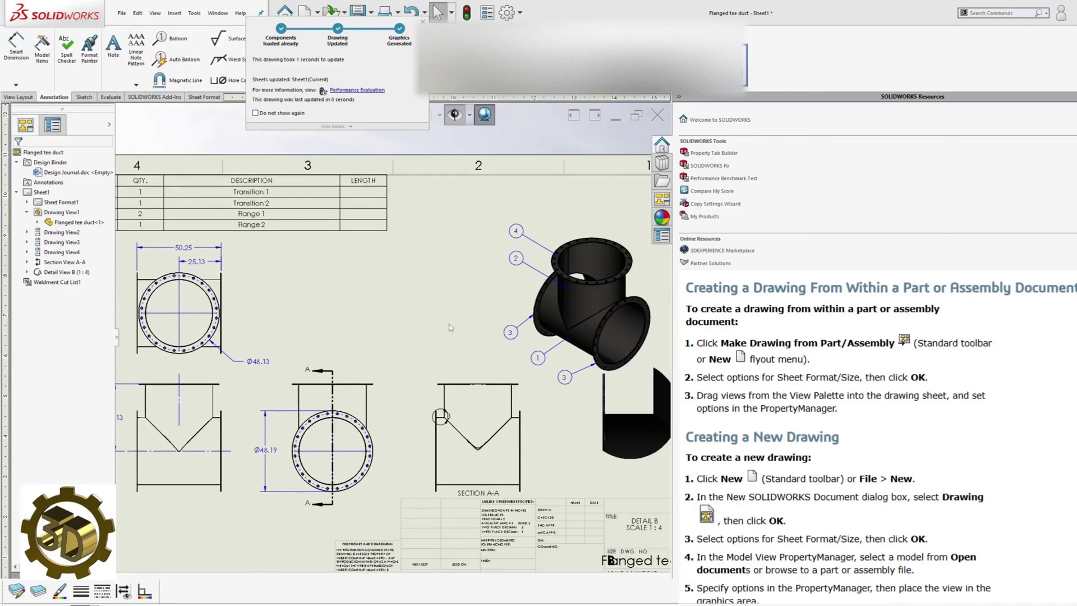
pyautogui.scroll(1, 457, 303)
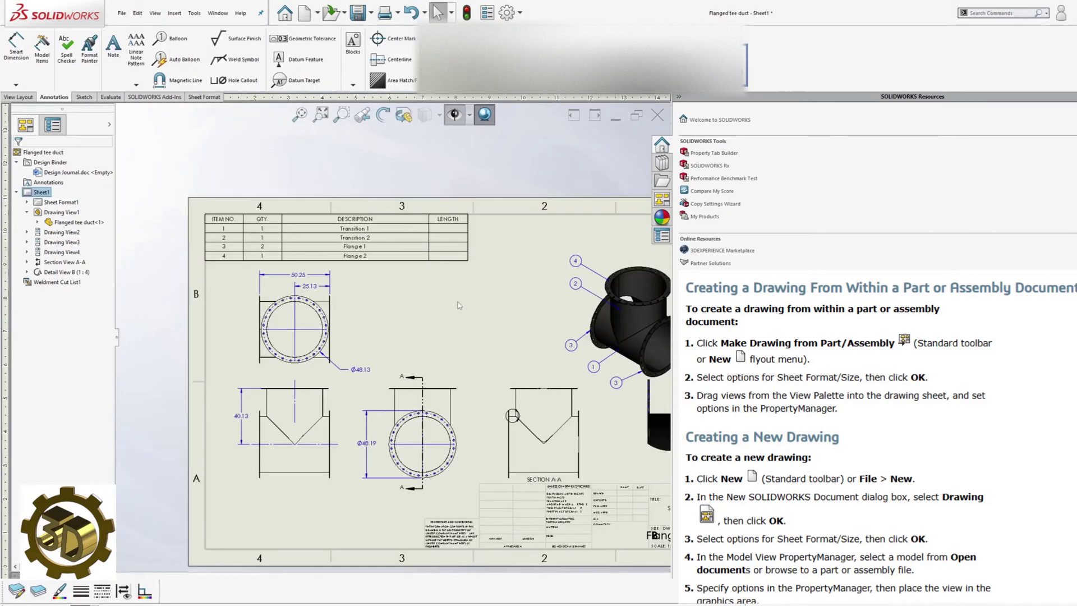
pyautogui.scroll(-2, 406, 270)
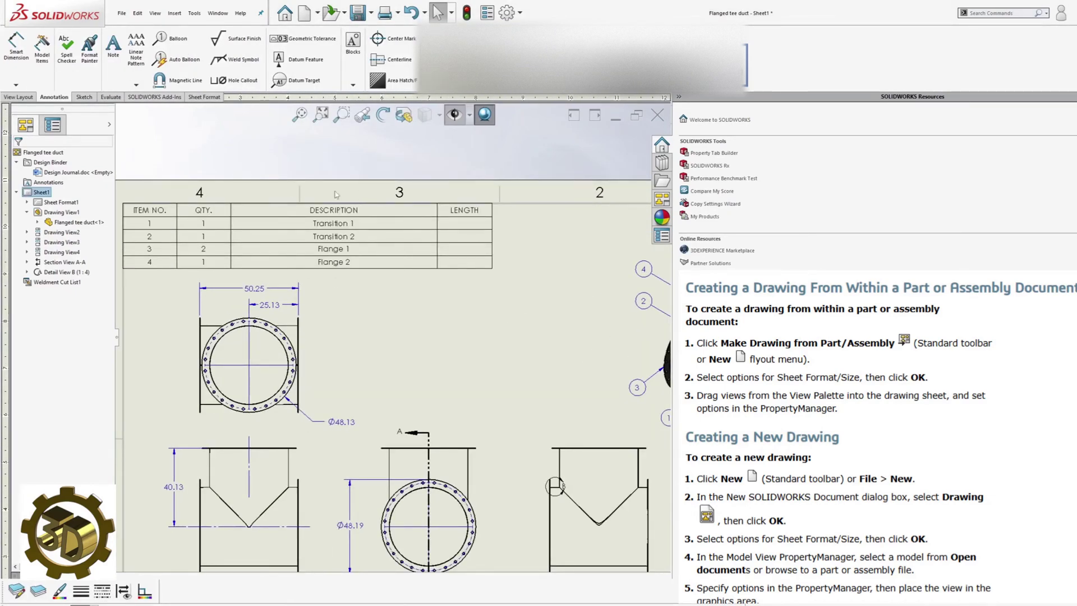
pyautogui.scroll(4, 437, 266)
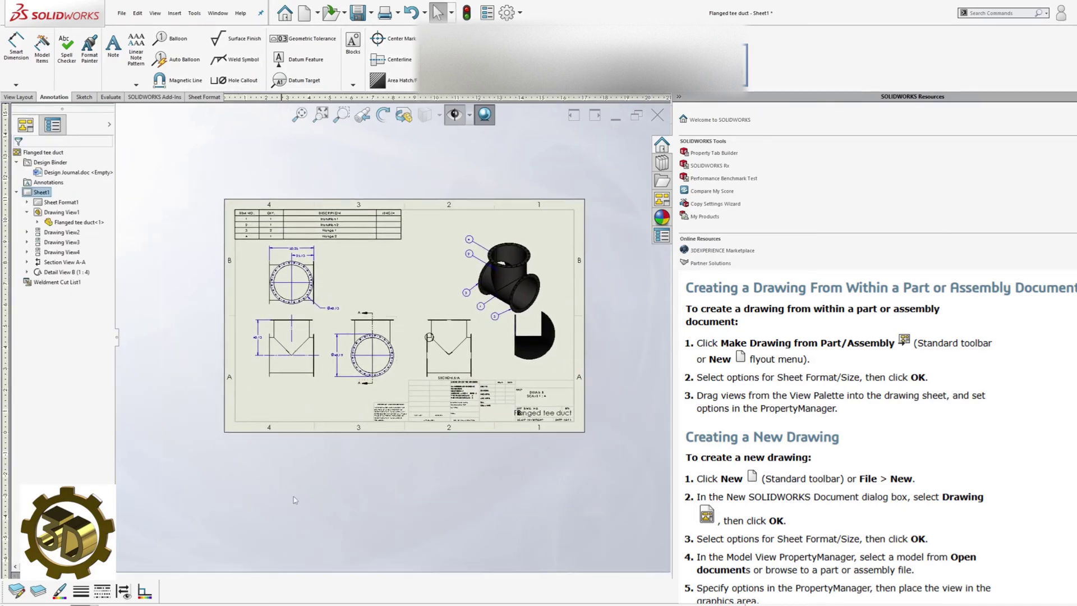
pyautogui.scroll(-2, 361, 429)
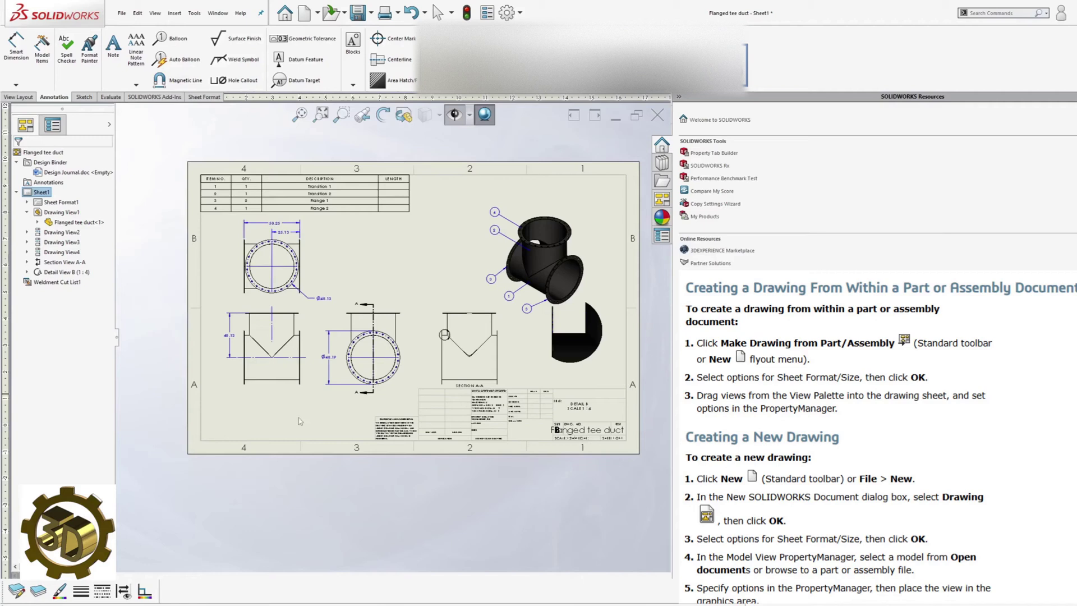
# Place a size 18 note reading "WELDMENT" on the sheet, below and between the front and right views.
pyautogui.click(113, 44)
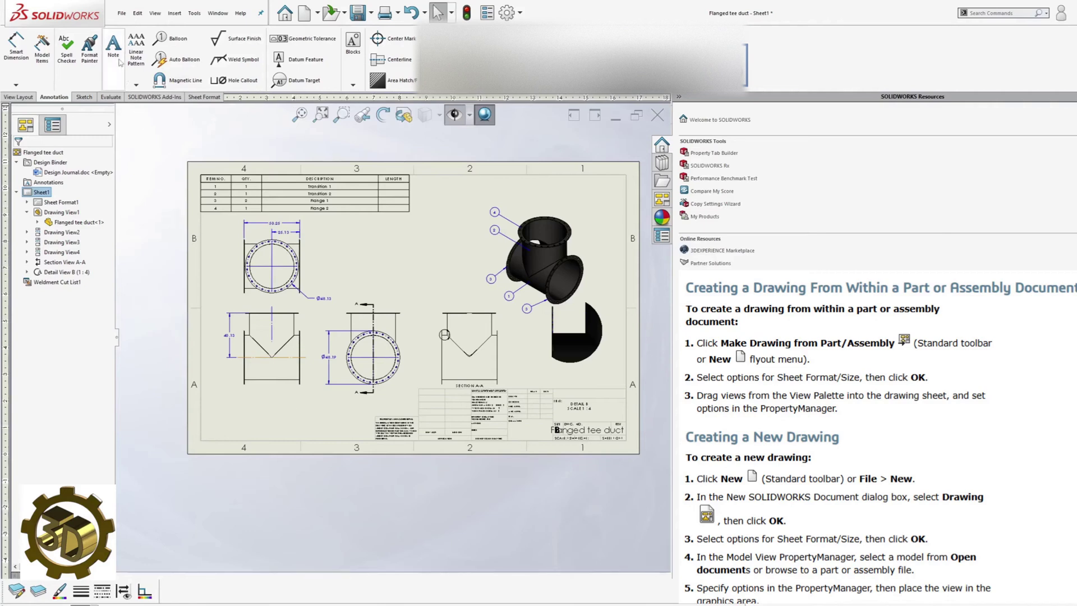
pyautogui.click(315, 414)
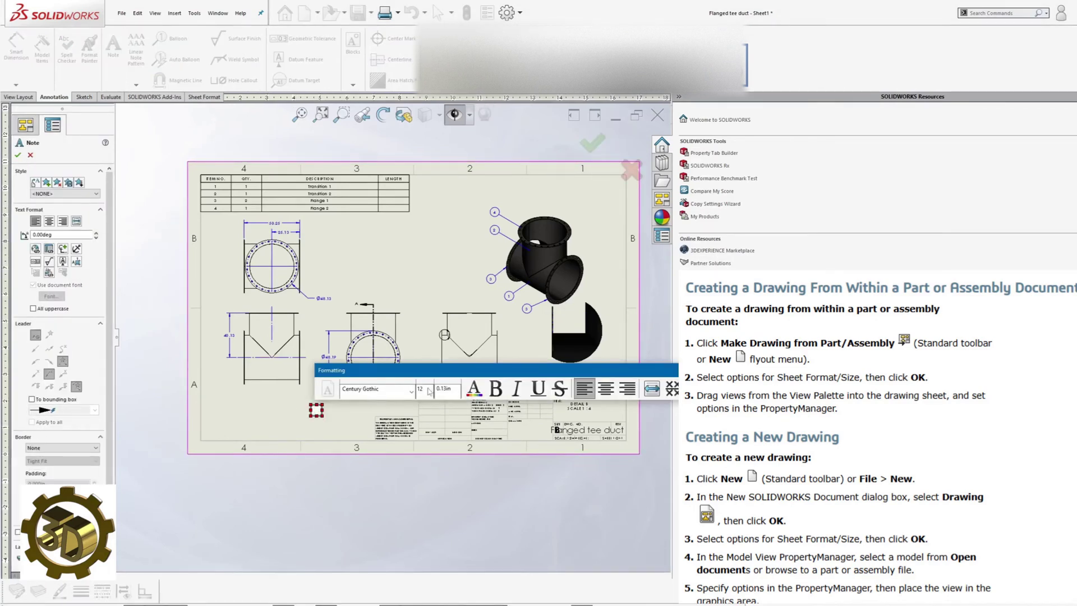
pyautogui.click(429, 391)
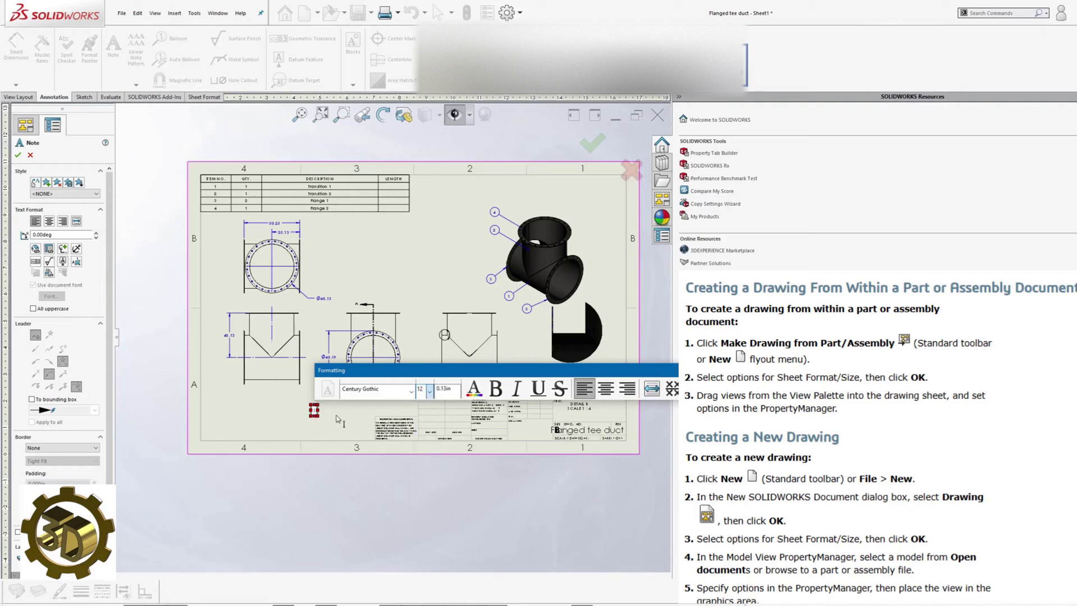
pyautogui.write('18')
pyautogui.write('WE')
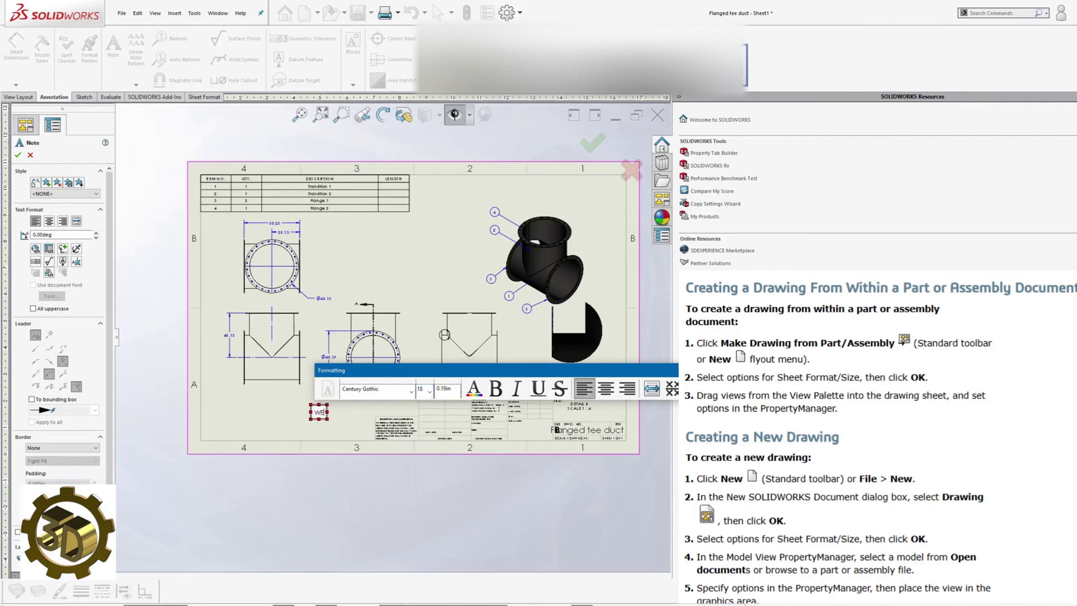
pyautogui.write('LDMENT')
pyautogui.click(225, 541)
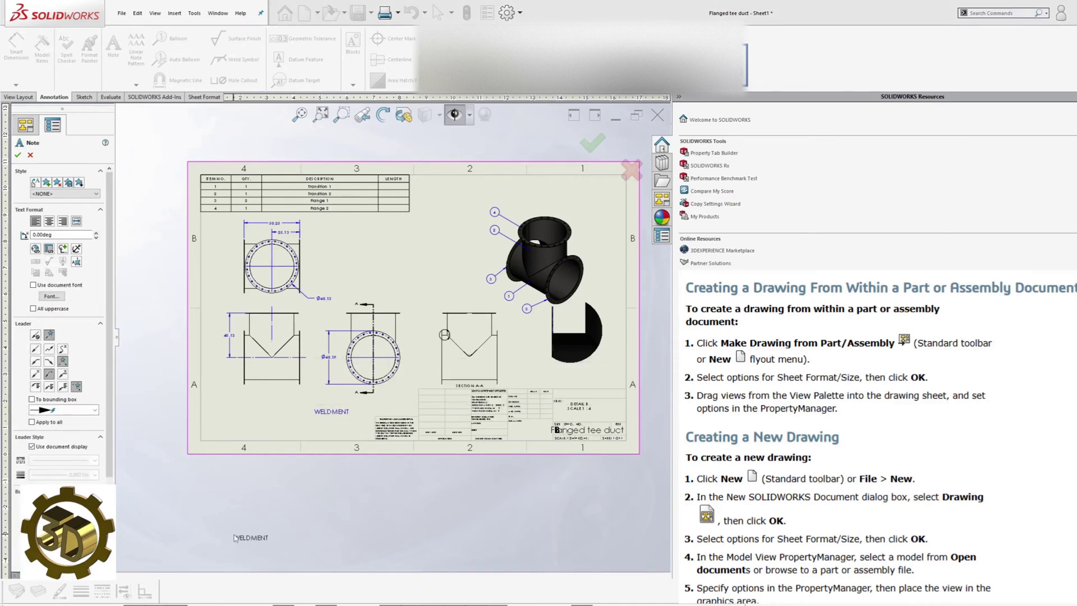
pyautogui.press('Escape')
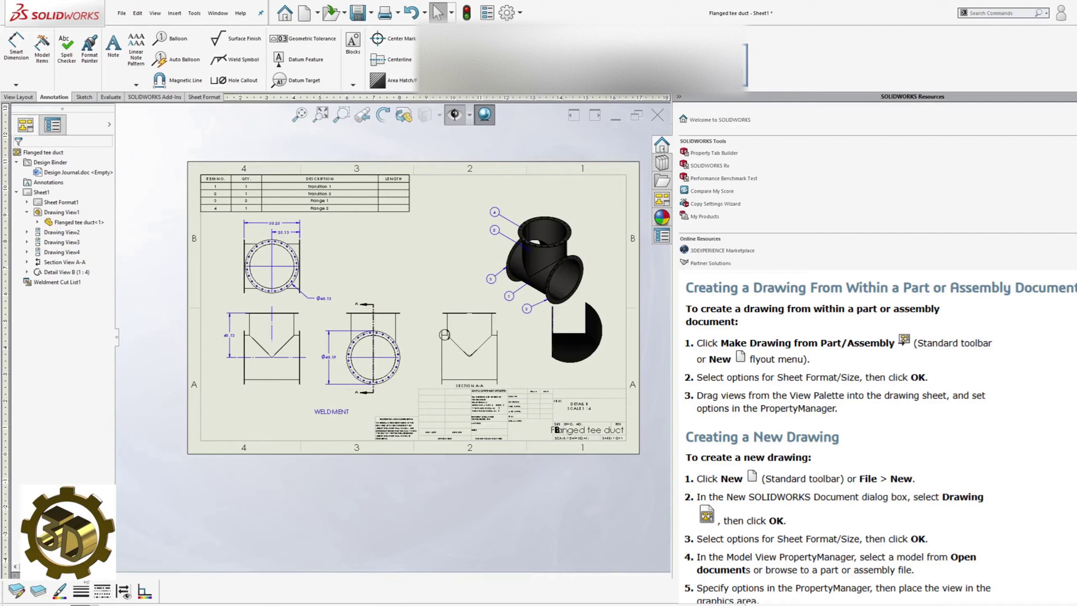
# Add a second sheet to the drawing.
pyautogui.click(102, 590)
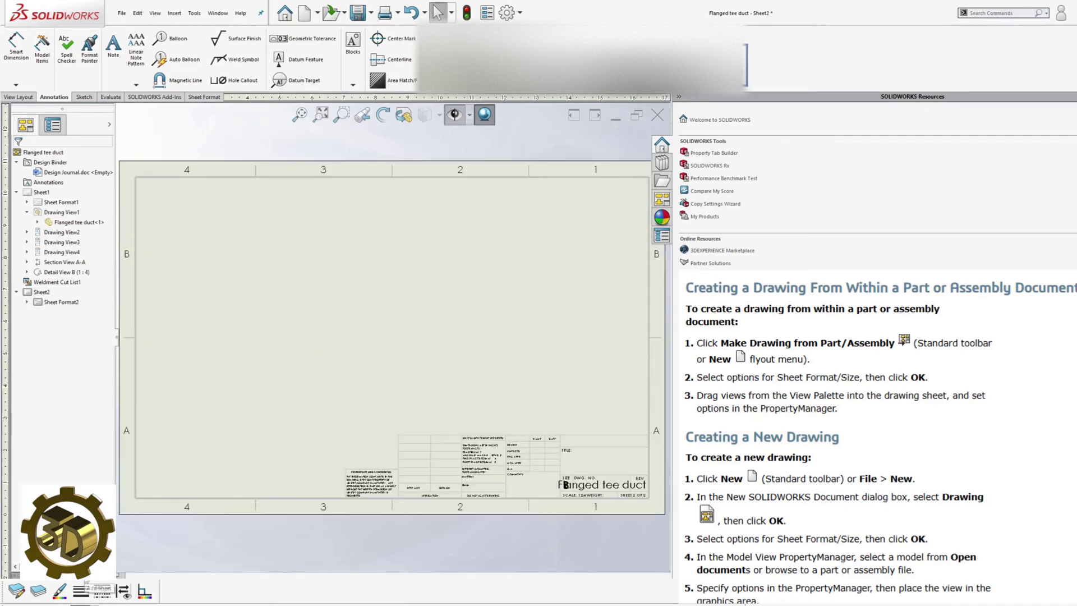
pyautogui.scroll(3, 427, 350)
pyautogui.scroll(-1, 428, 347)
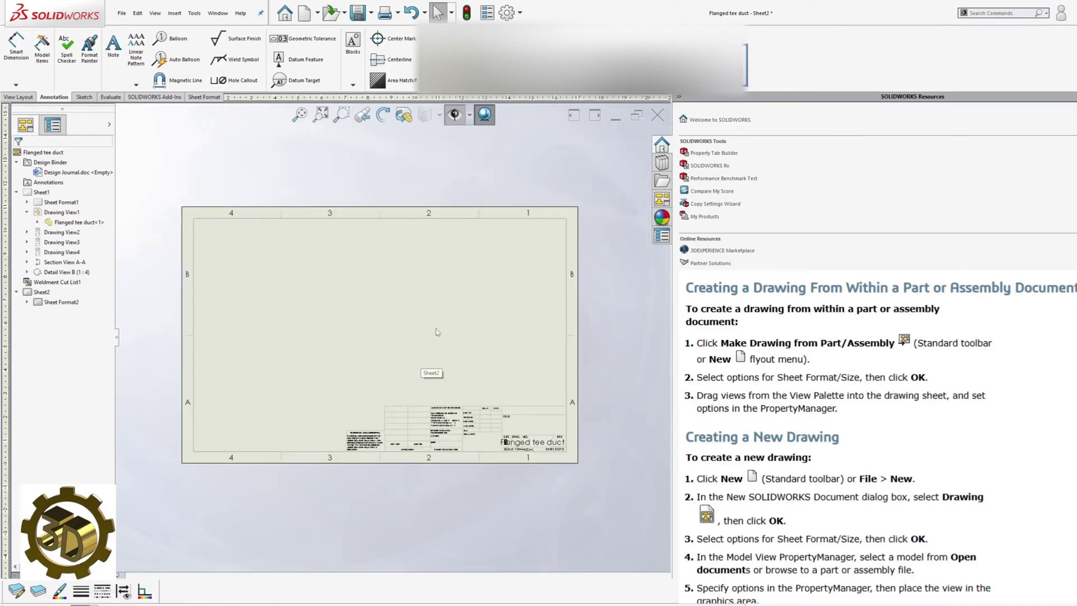
# Place the front view of the flanged tee duct in the upper-left area of Sheet2, without any projected views.
pyautogui.click(664, 199)
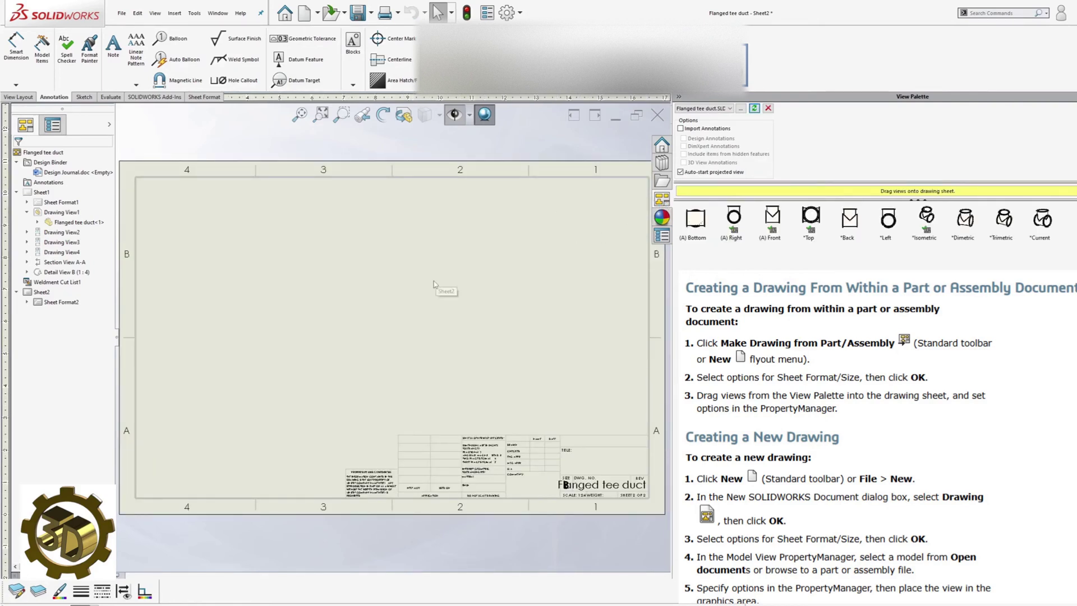
pyautogui.moveTo(485, 312); pyautogui.dragTo(488, 316, button='middle')
pyautogui.moveTo(772, 217); pyautogui.dragTo(234, 258)
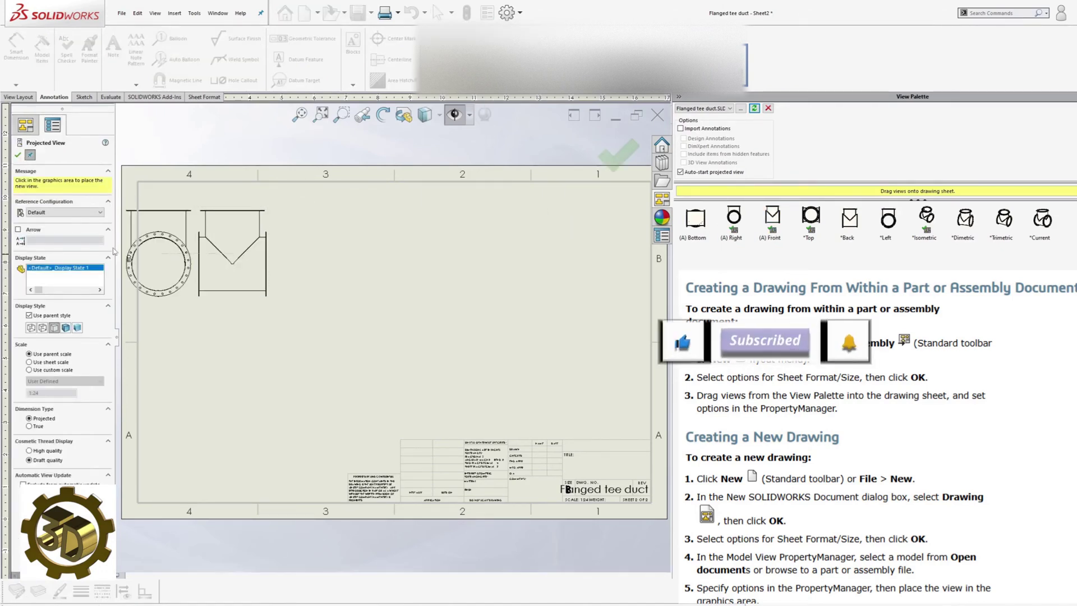
pyautogui.click(79, 213)
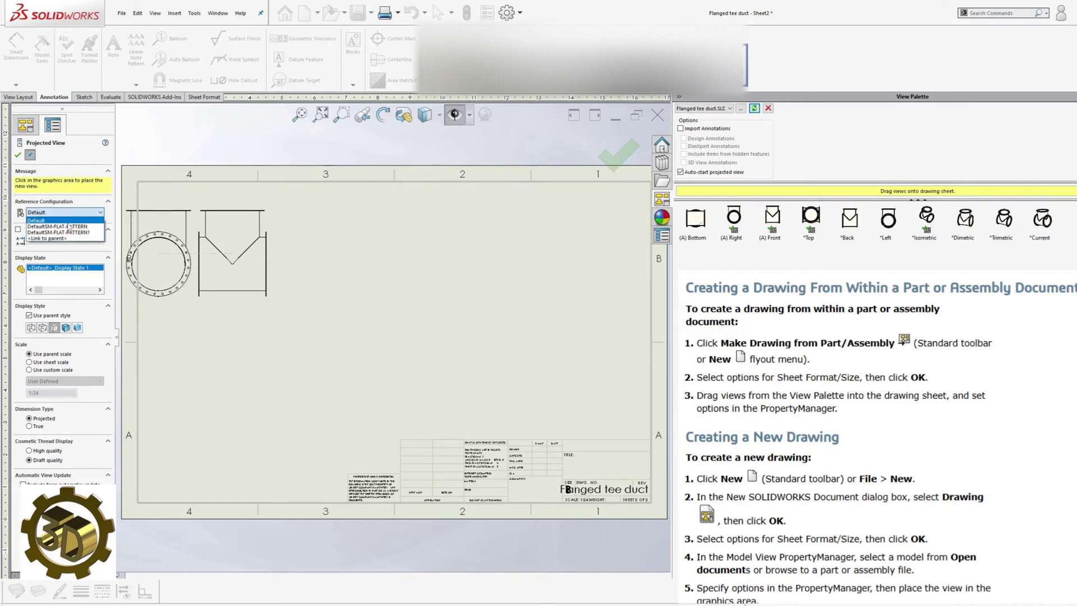
pyautogui.press('Escape')
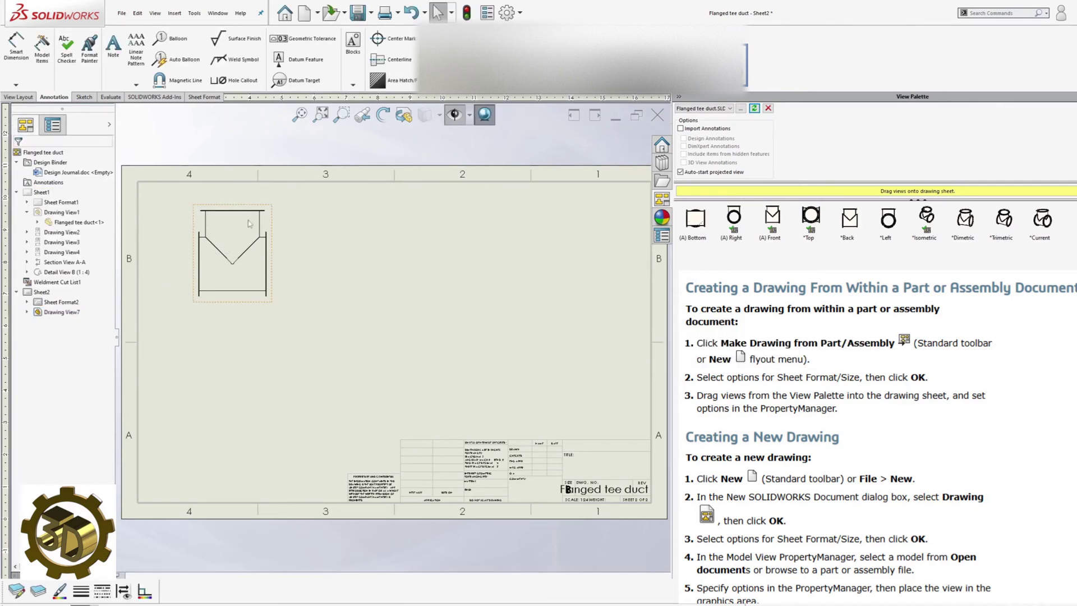
# Limit the new front view on Sheet2 to the main duct's sheet body.
pyautogui.click(266, 221)
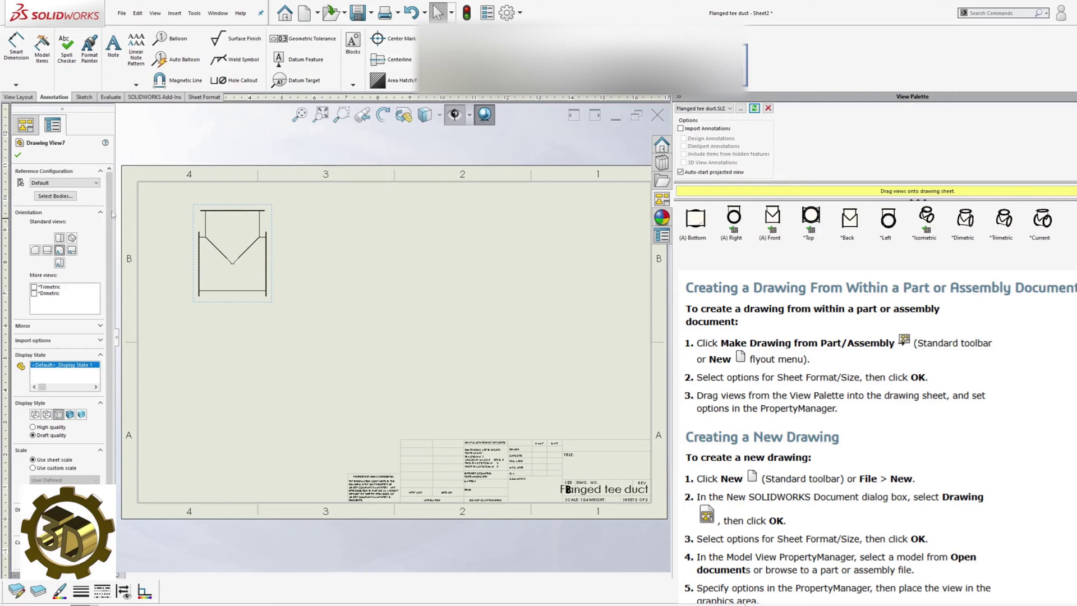
pyautogui.click(55, 196)
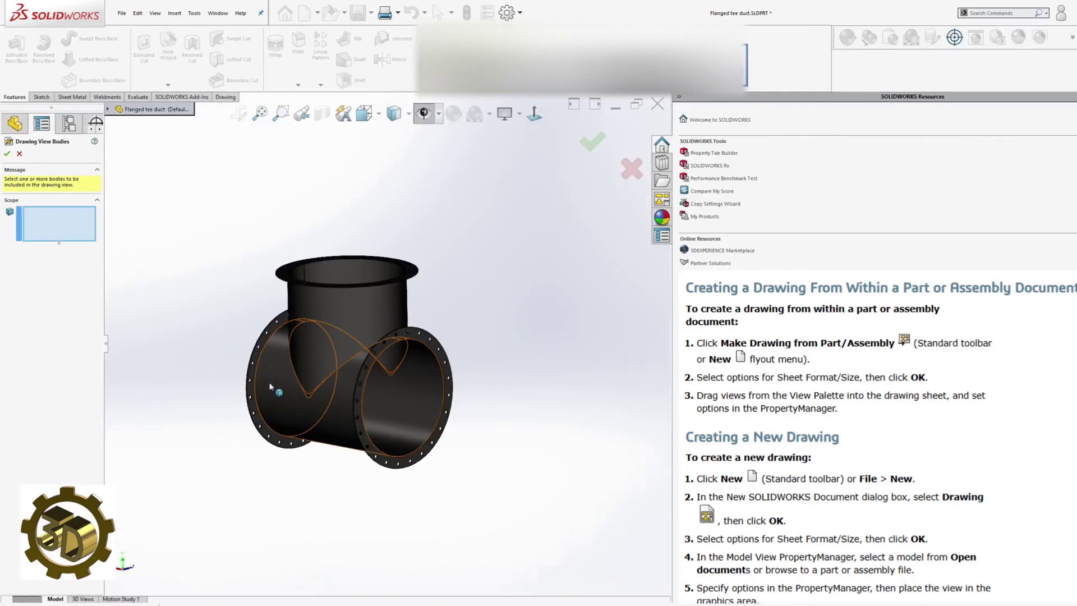
pyautogui.click(270, 386)
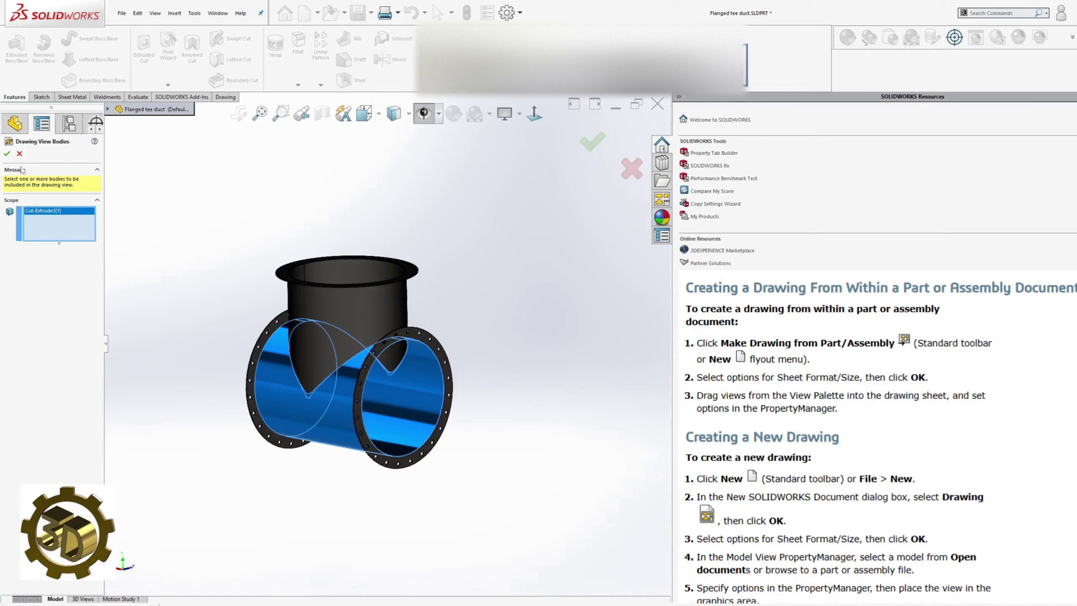
pyautogui.click(7, 154)
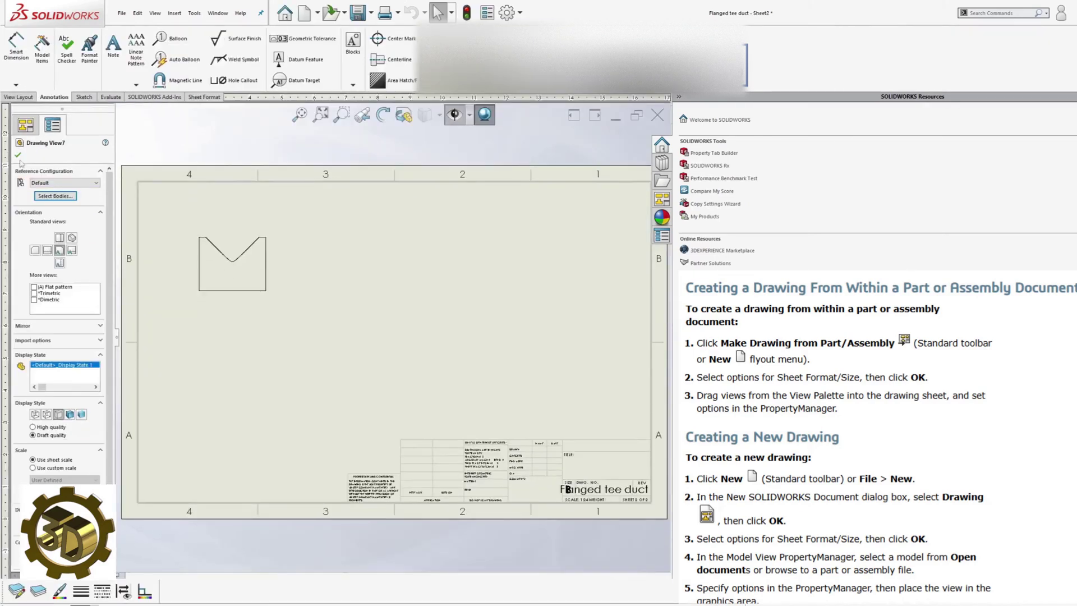
# Change the main duct view's orientation to its flat pattern.
pyautogui.click(238, 242)
pyautogui.click(34, 287)
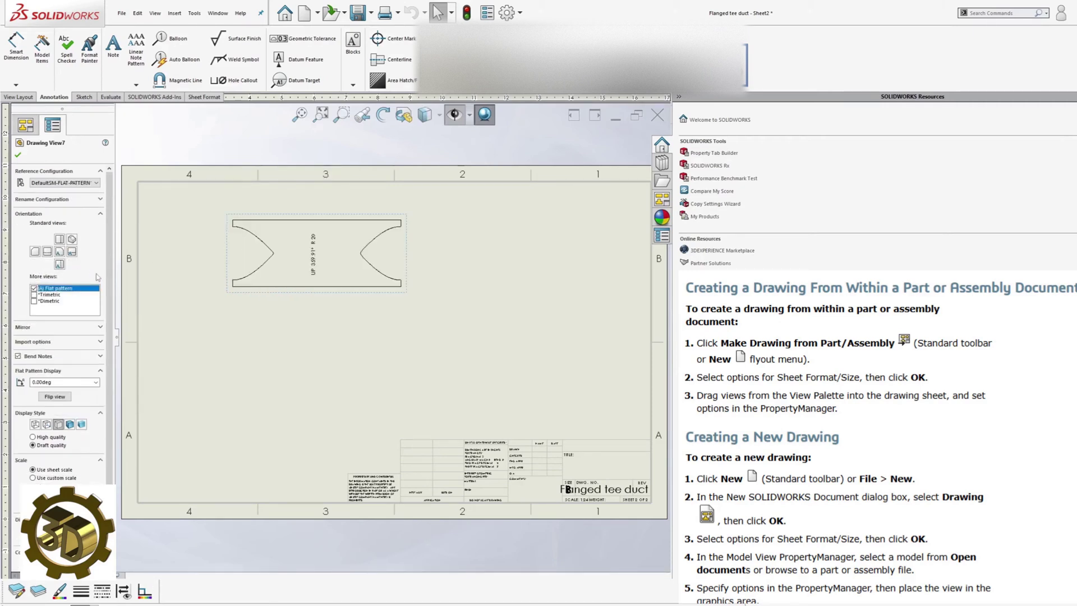
pyautogui.click(18, 155)
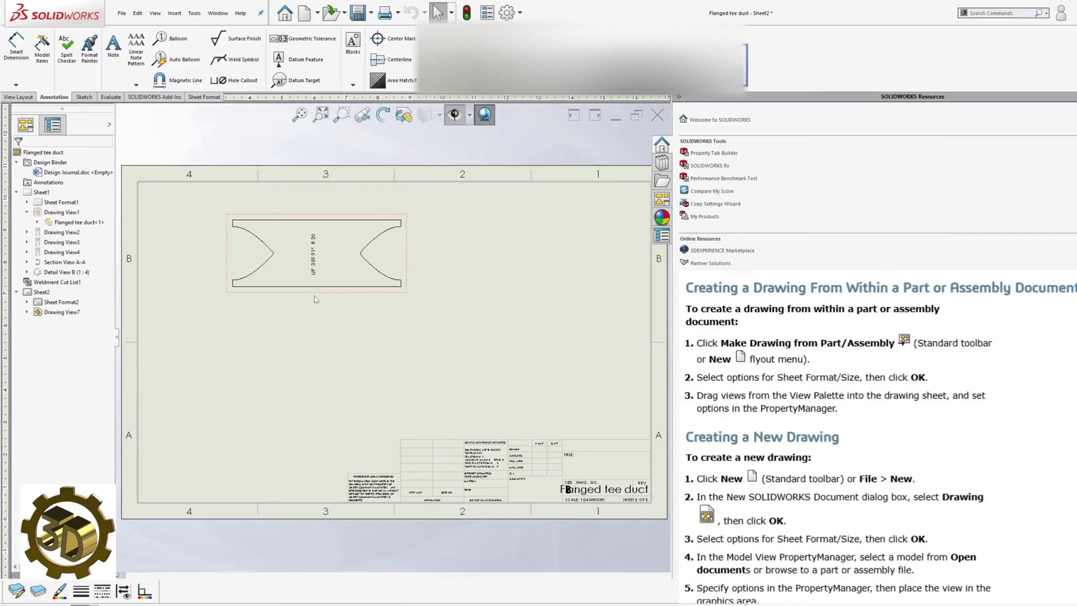
# Shift the flat pattern view toward the sheet's left border and place another front view of the tee duct beside it, without projected views.
pyautogui.moveTo(316, 300); pyautogui.dragTo(262, 320)
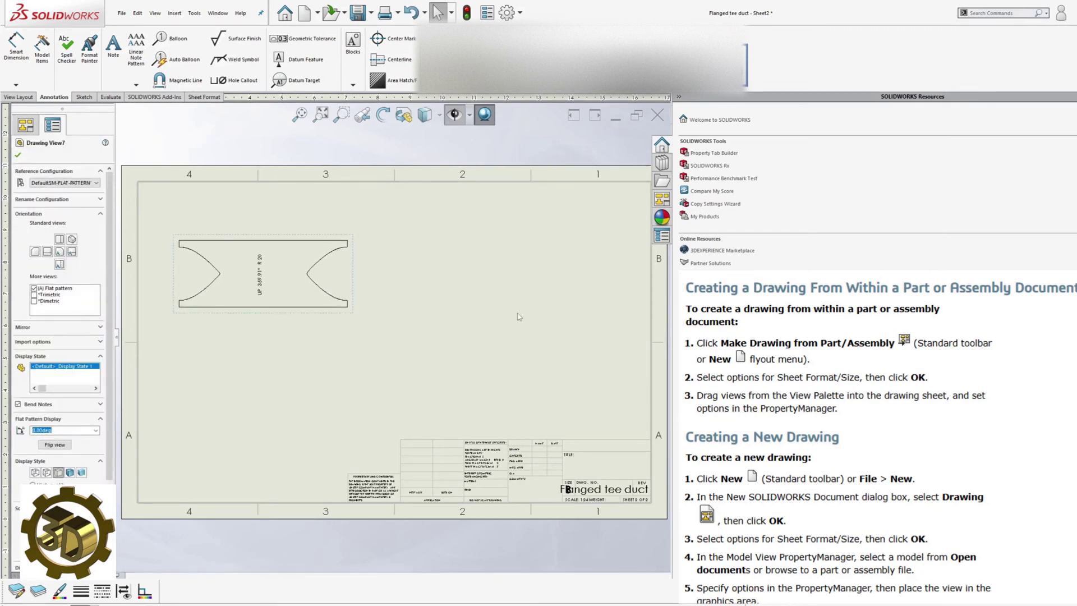
pyautogui.click(663, 200)
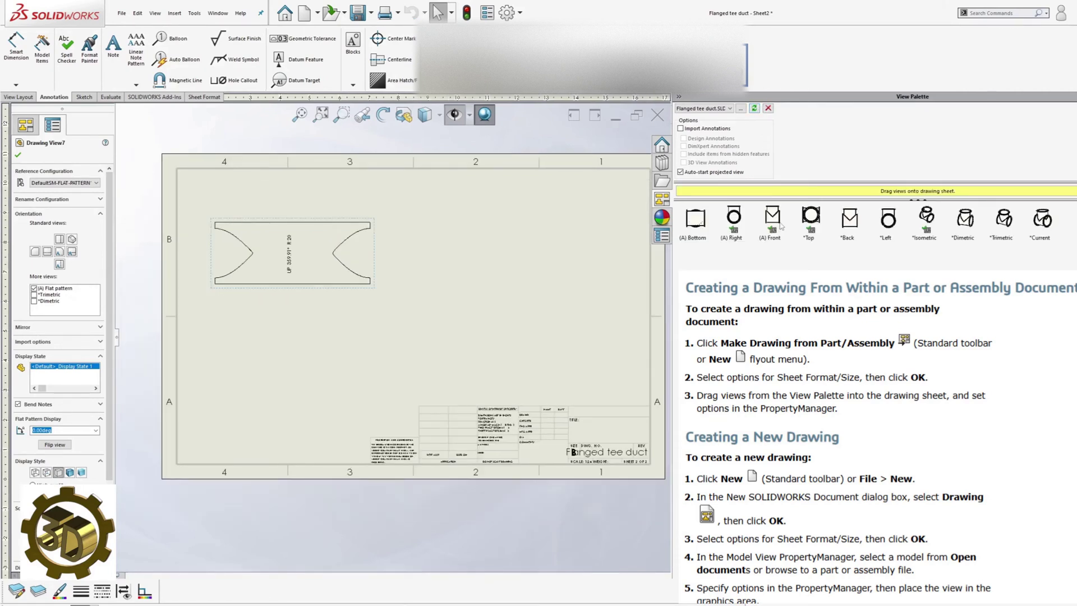
pyautogui.moveTo(778, 223); pyautogui.dragTo(526, 254)
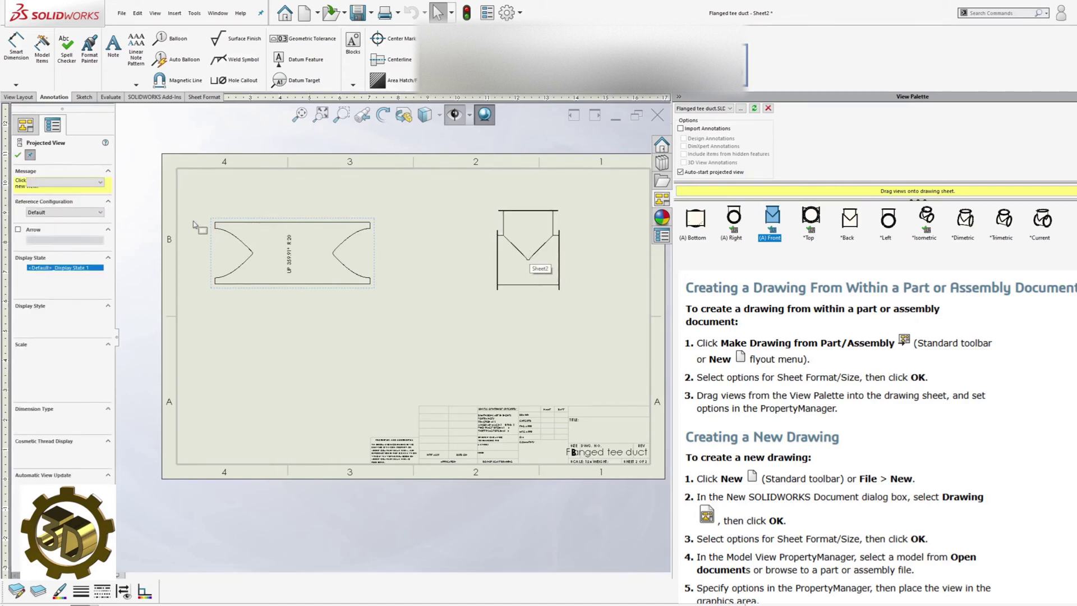
pyautogui.press('Escape')
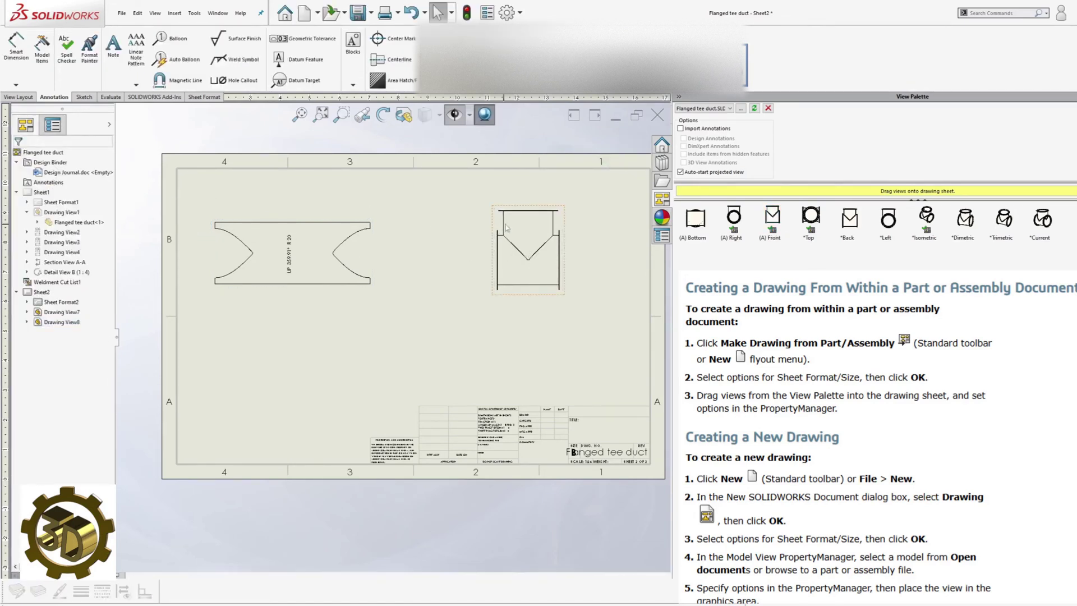
# Limit the second front view to the main duct's body and move it closer to the flat pattern.
pyautogui.click(500, 225)
pyautogui.click(63, 197)
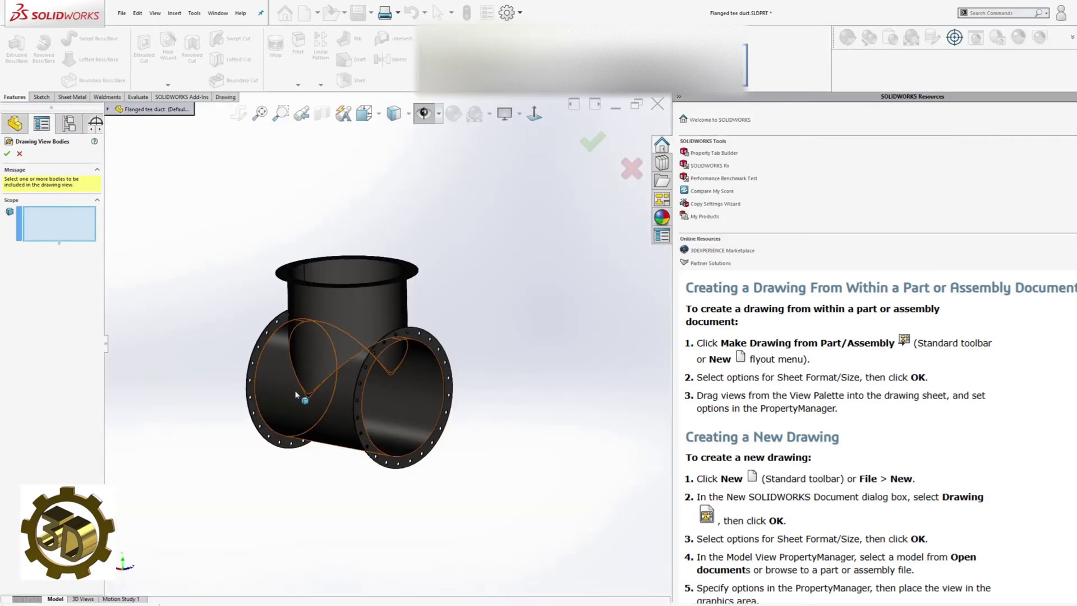
pyautogui.click(302, 395)
pyautogui.click(8, 153)
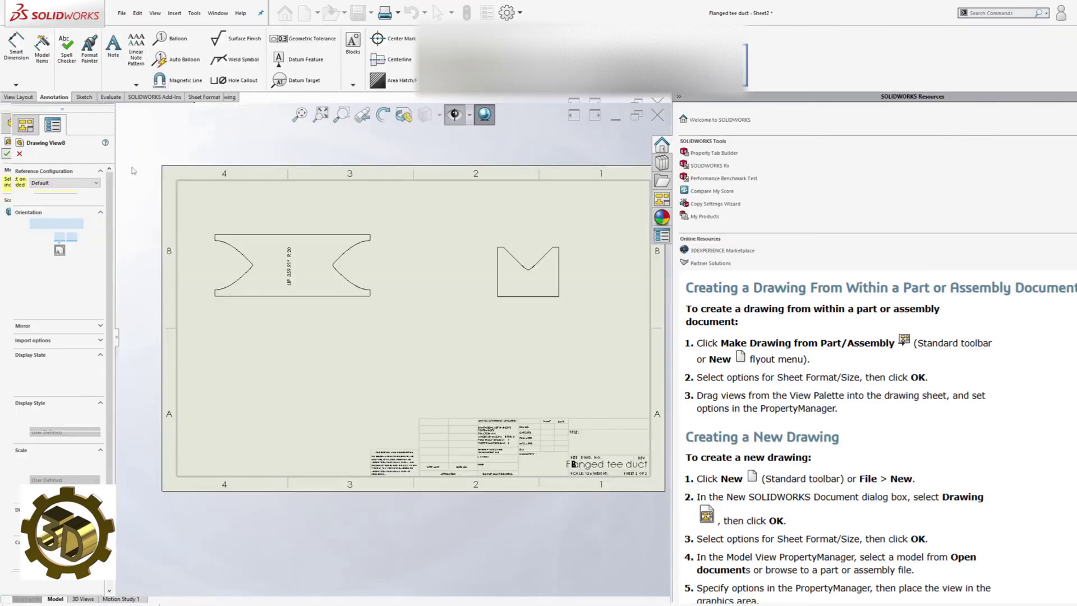
pyautogui.moveTo(496, 297)
pyautogui.mouseDown()
pyautogui.moveTo(409, 294)
pyautogui.moveTo(420, 291)
pyautogui.mouseUp()
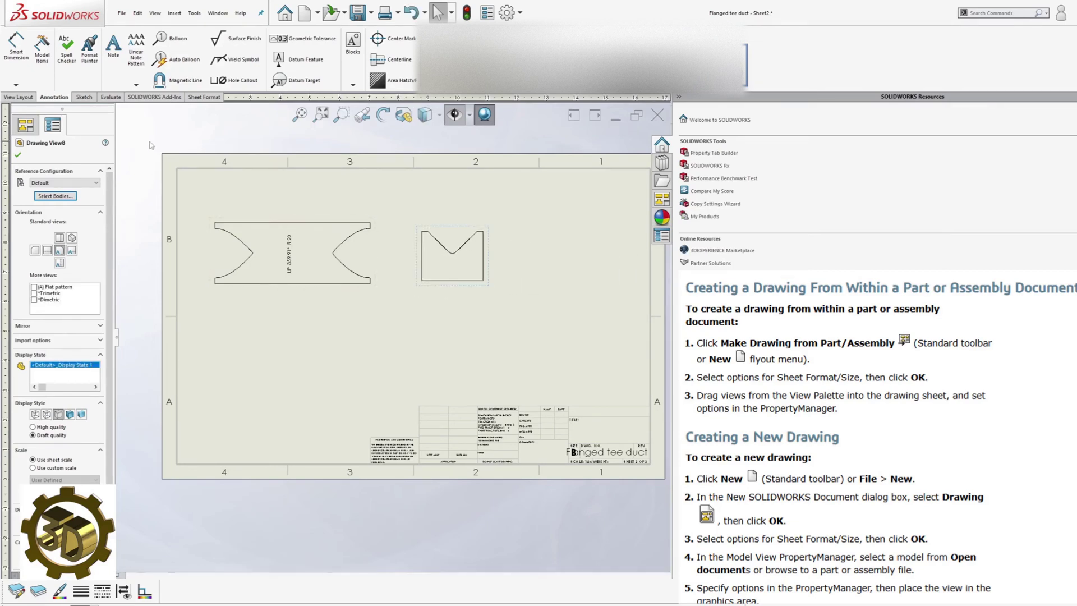
# Project bottom, isometric, top and right views from the main duct's front view.
pyautogui.click(18, 97)
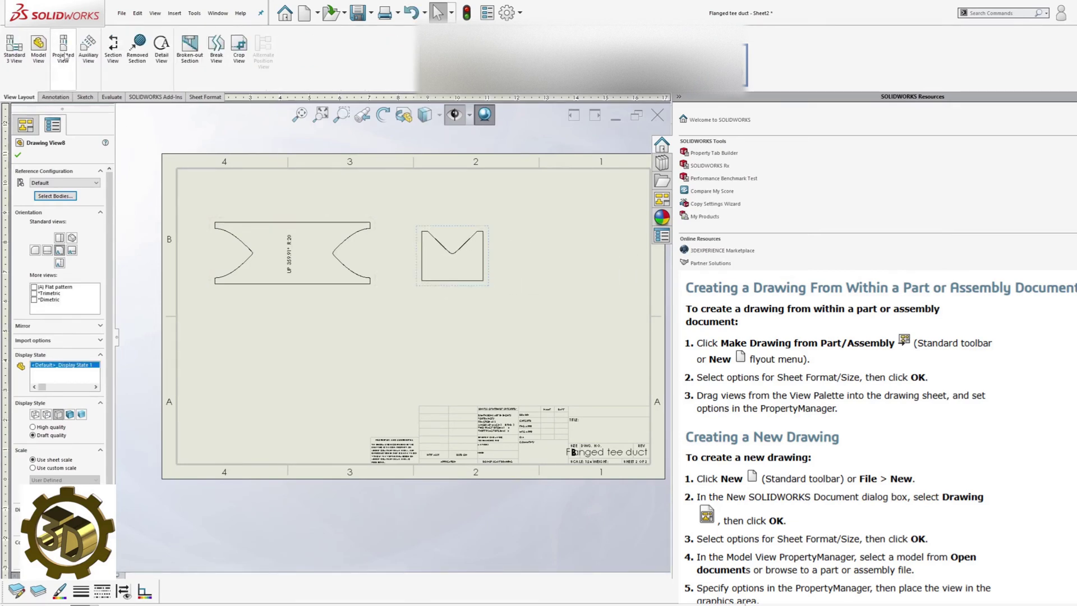
pyautogui.click(63, 56)
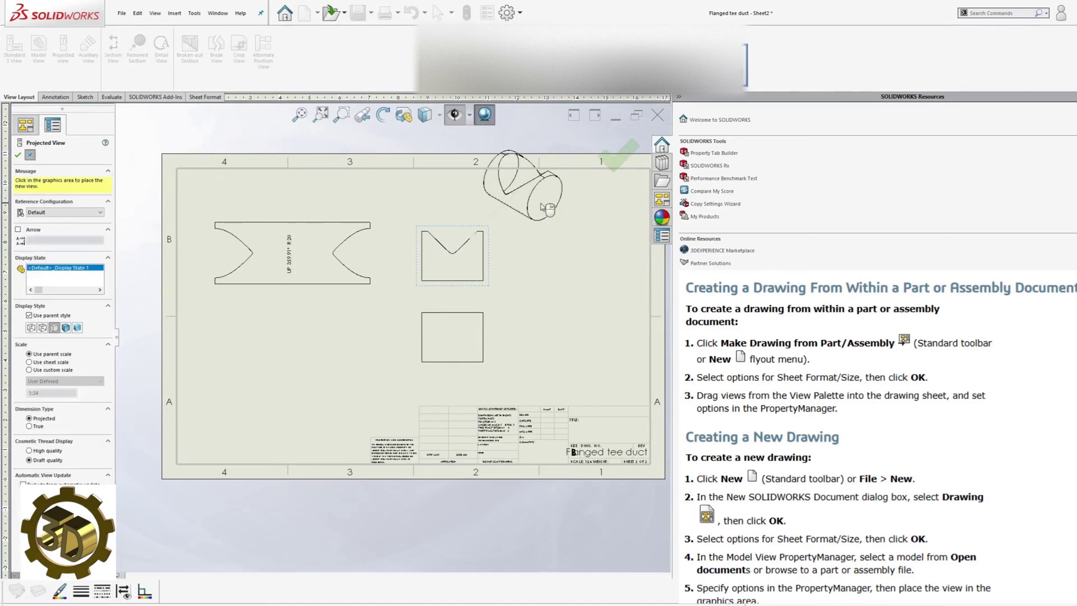
pyautogui.click(540, 202)
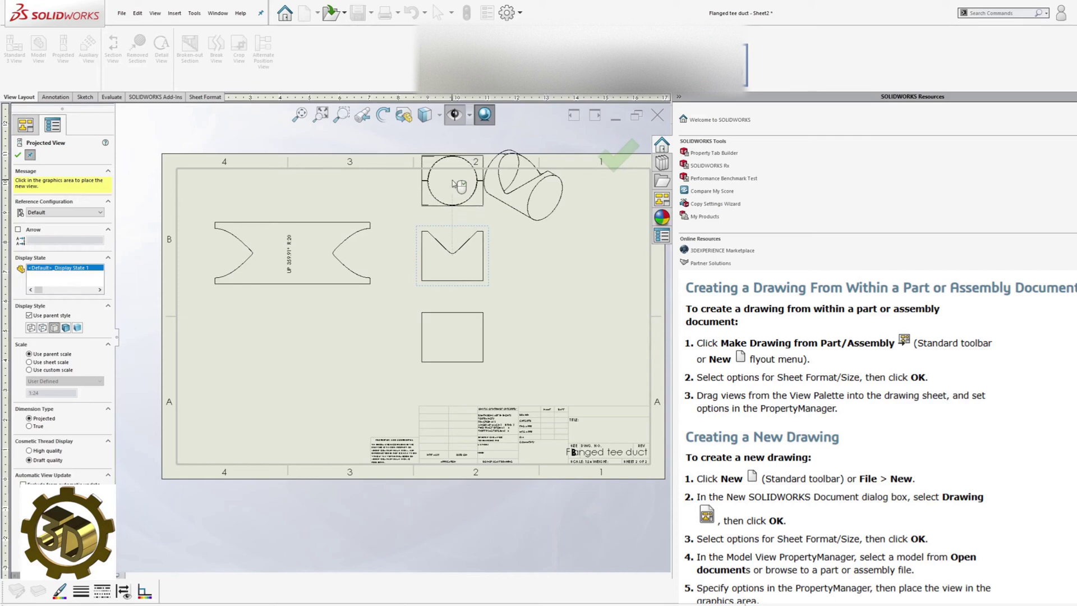
pyautogui.click(548, 256)
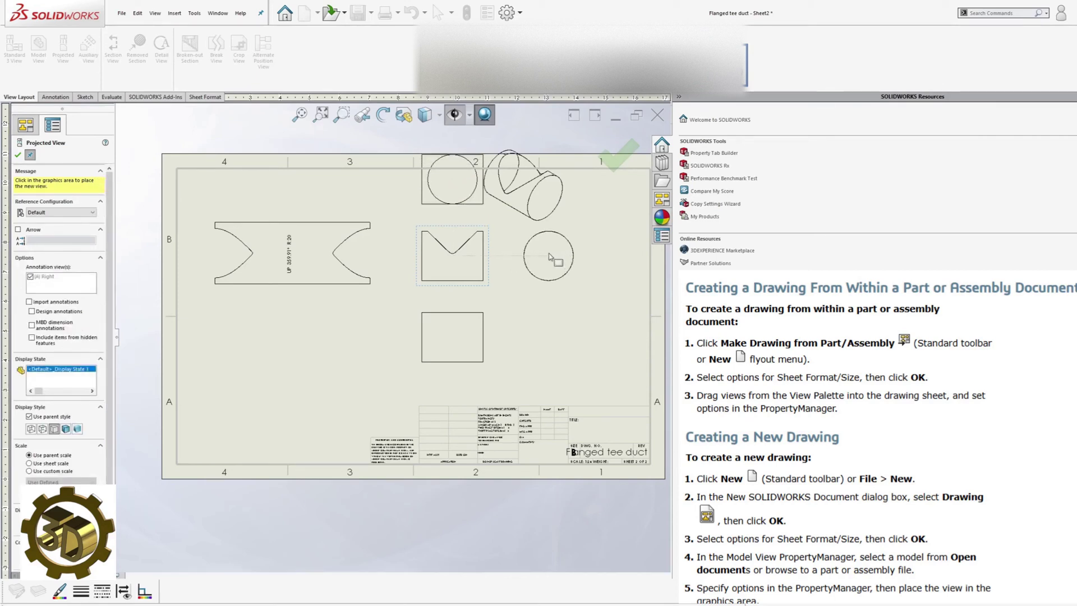
pyautogui.press('Escape')
# Delete the projected bottom view of the main duct.
pyautogui.click(484, 352)
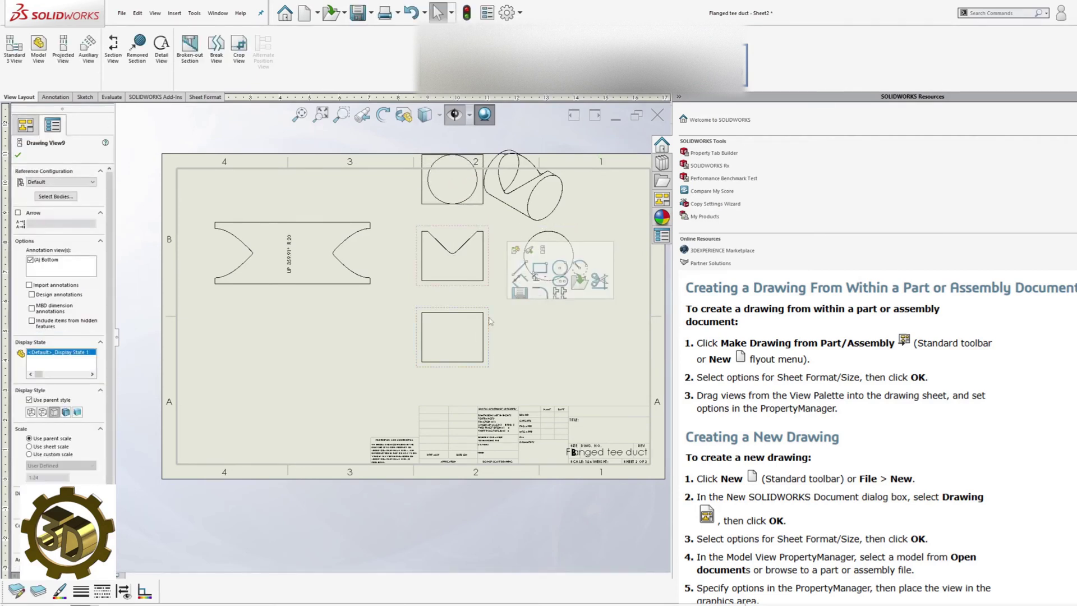
pyautogui.press('Delete')
pyautogui.click(640, 291)
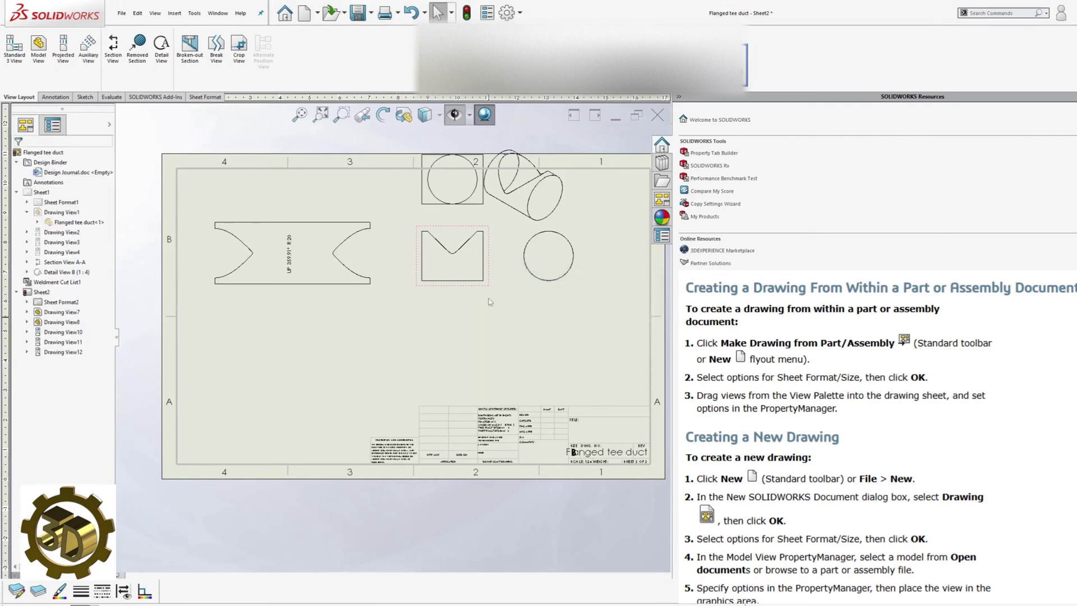
# Rearrange the main duct views so the front, top and isometric views fit inside the sheet border.
pyautogui.click(432, 336)
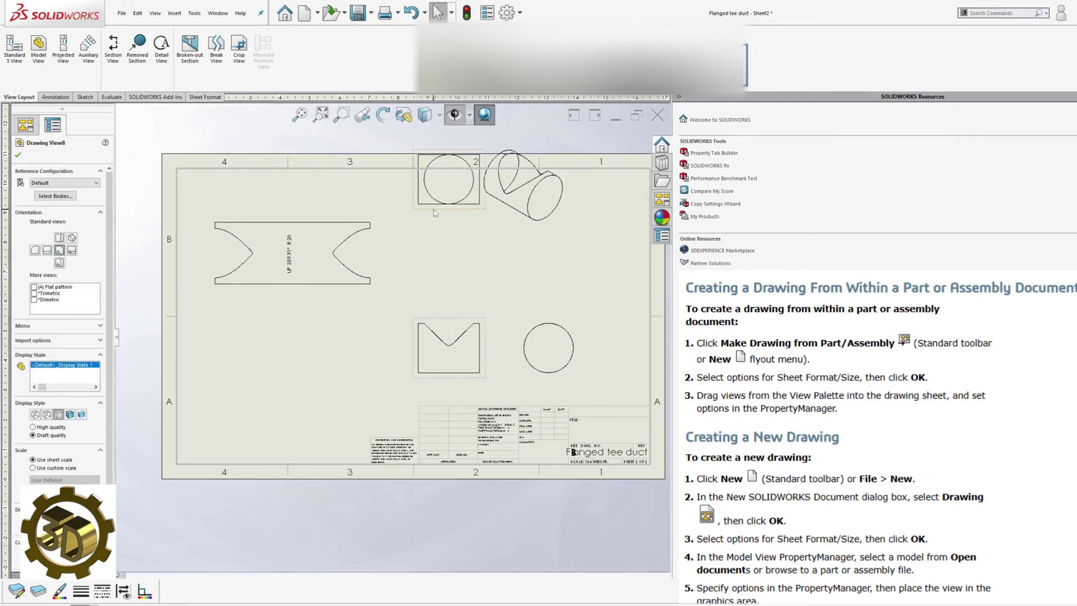
pyautogui.moveTo(427, 269); pyautogui.dragTo(427, 283)
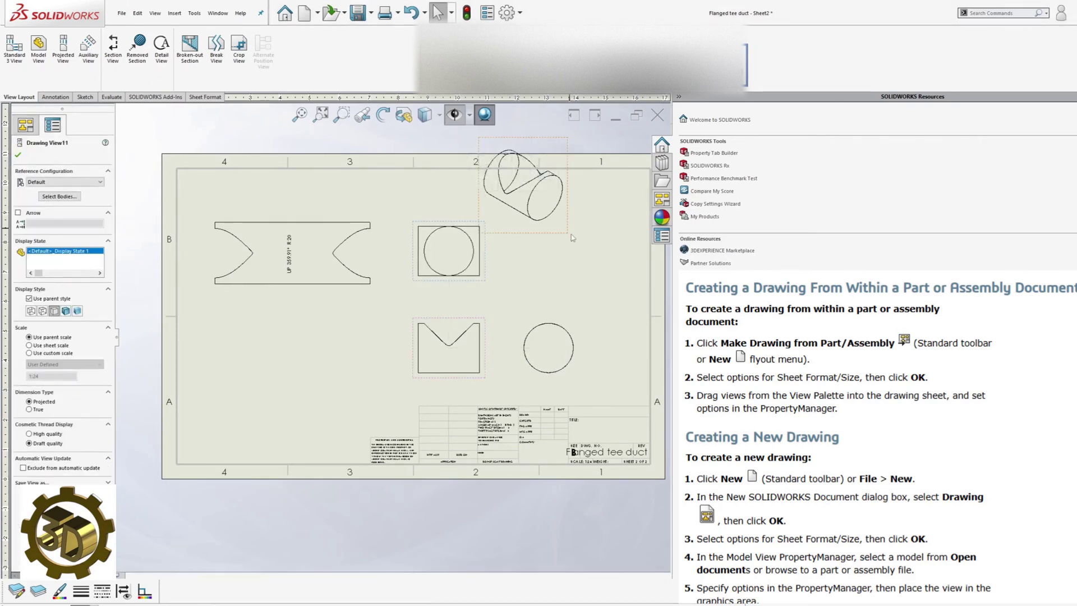
pyautogui.moveTo(569, 230); pyautogui.dragTo(614, 268)
# Set the isometric view's display style to Shaded With Edges.
pyautogui.click(608, 266)
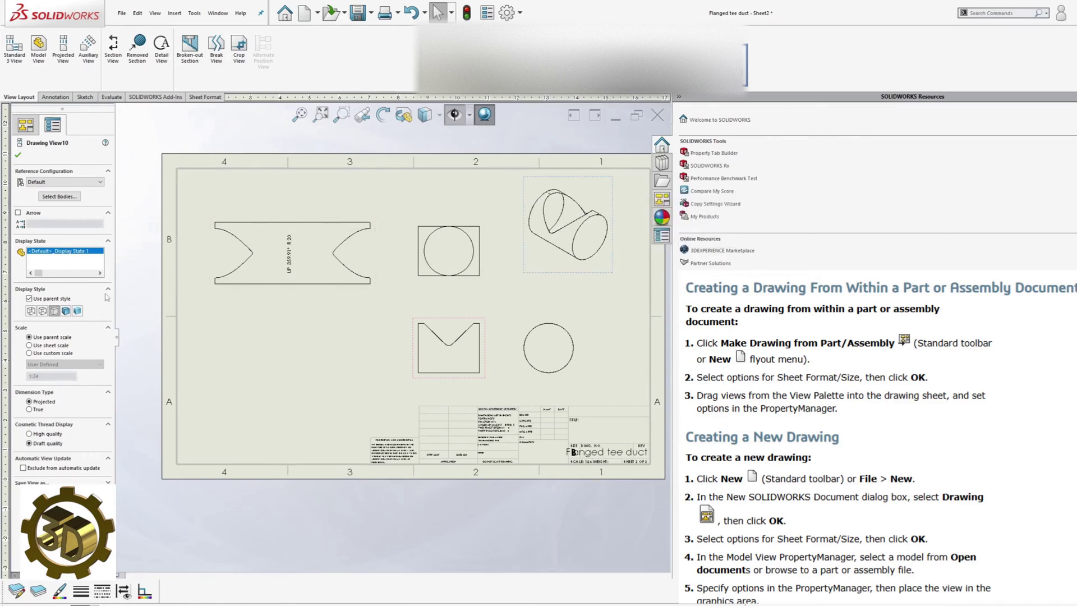
pyautogui.click(68, 311)
pyautogui.click(294, 316)
pyautogui.scroll(1, 281, 314)
pyautogui.moveTo(266, 313)
pyautogui.mouseDown(button='middle')
pyautogui.moveTo(296, 342)
pyautogui.moveTo(216, 312)
pyautogui.moveTo(302, 306)
pyautogui.mouseUp(button='middle')
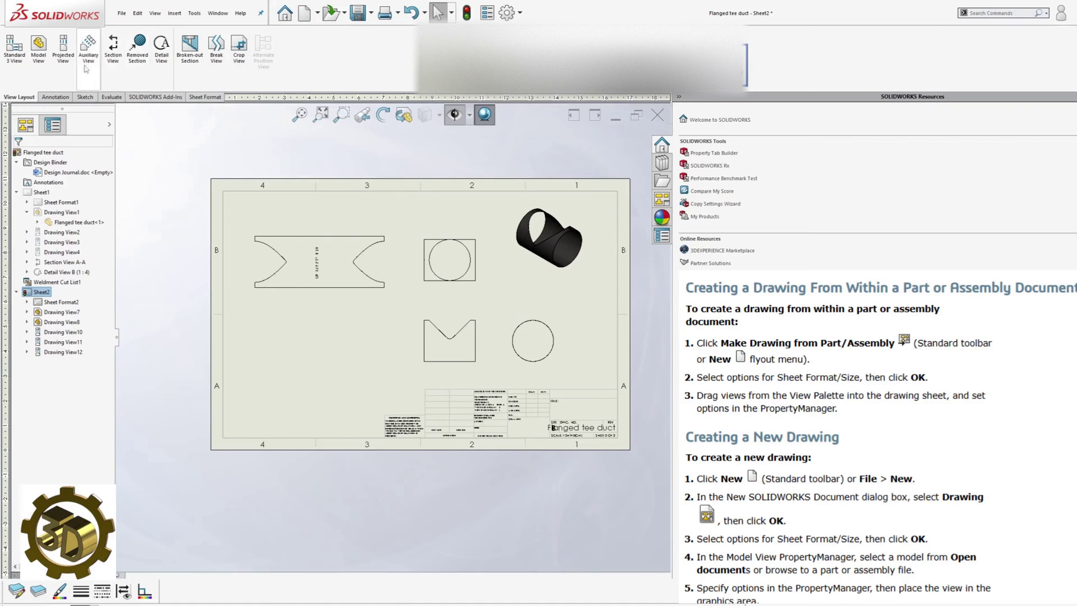
# Add the note "FLAT PATTERN" below the flat pattern view.
pyautogui.click(56, 96)
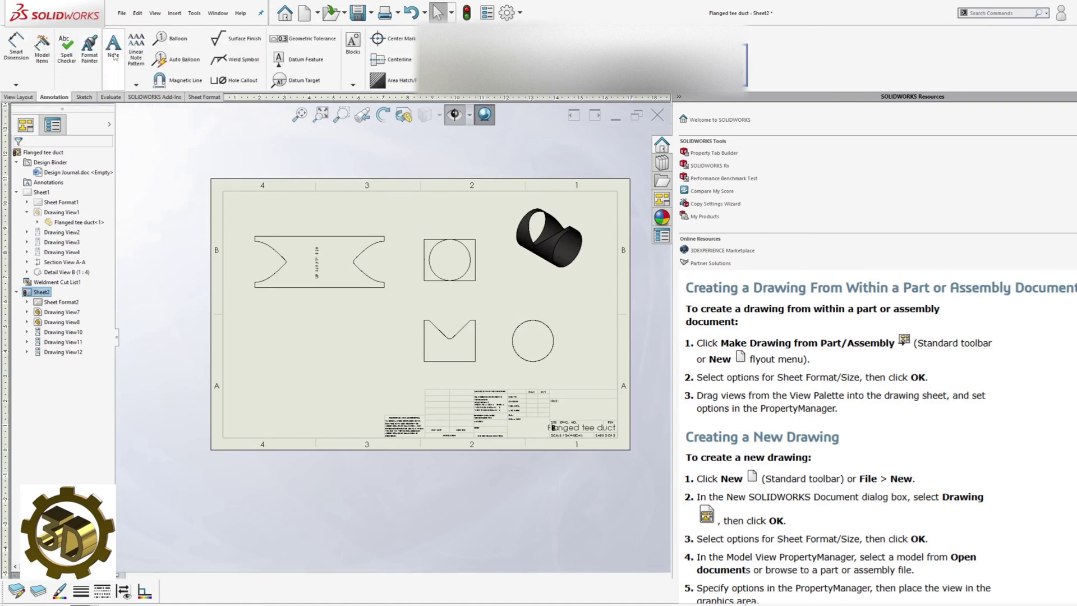
pyautogui.click(308, 305)
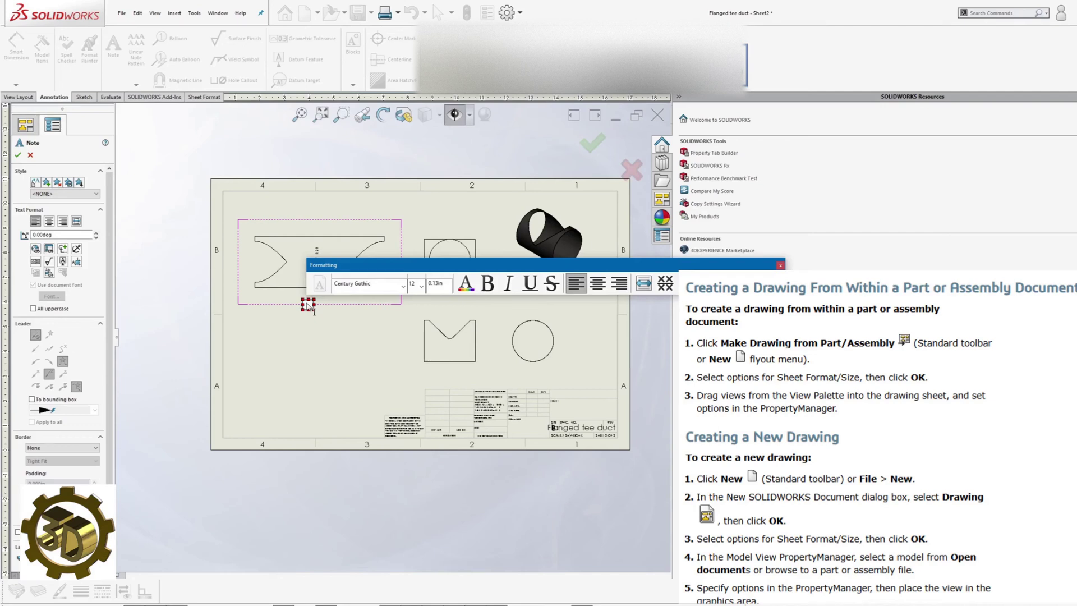
pyautogui.write('FLAT PATTERN')
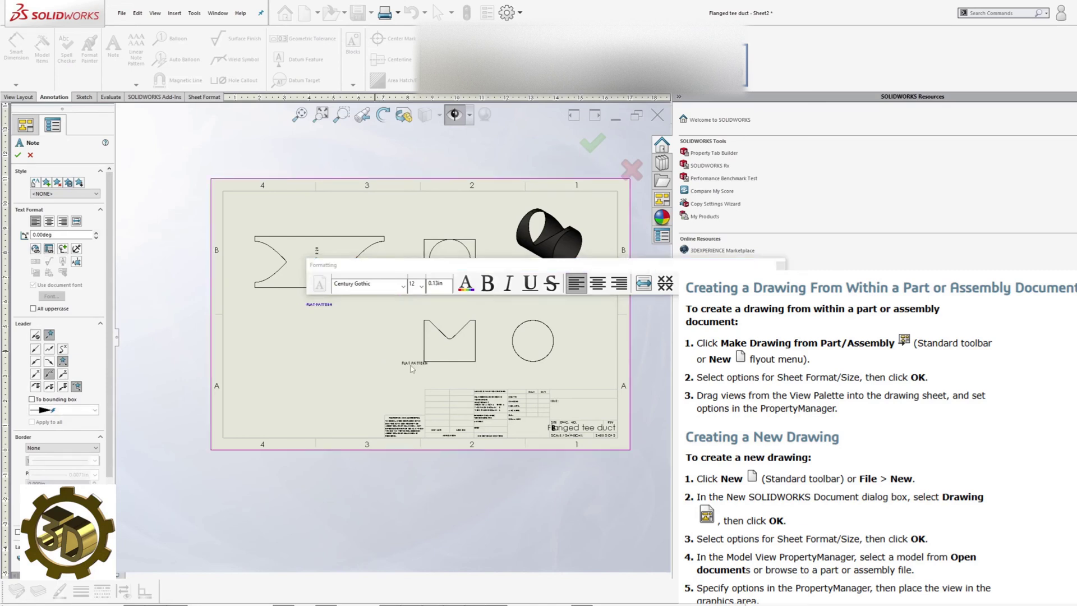
# Add a second note reading "TRANSITION 1" below the main duct's front and side views.
pyautogui.click(480, 381)
pyautogui.click(481, 381)
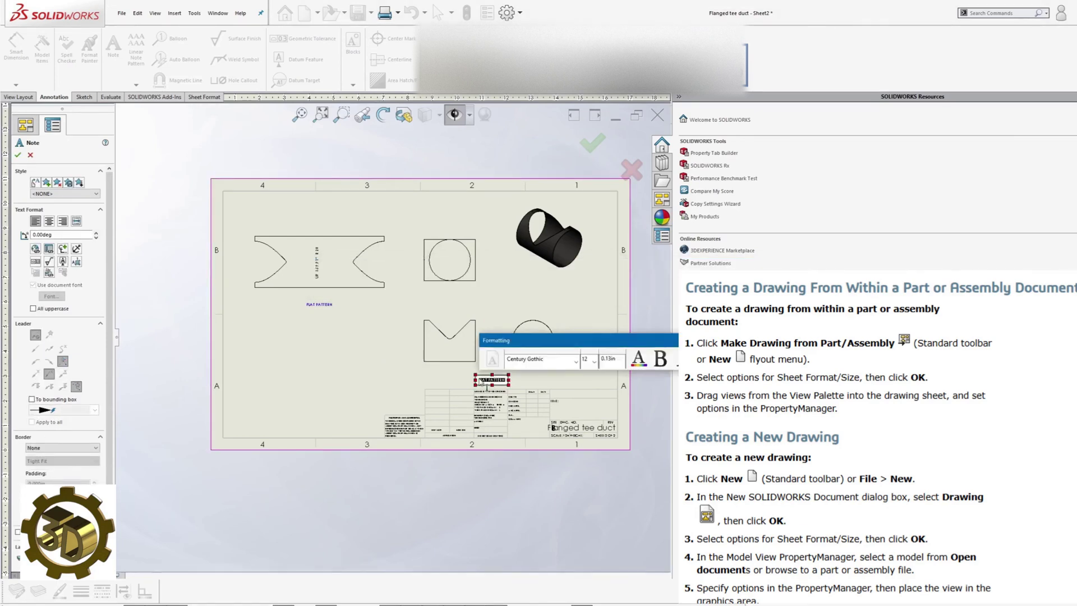
pyautogui.write('TRA')
pyautogui.write('S')
pyautogui.write('1')
pyautogui.click(384, 538)
pyautogui.scroll(-2, 494, 369)
pyautogui.press('Escape')
# Dimension the flat pattern's overall length above it and its overall height on the left.
pyautogui.scroll(2, 336, 326)
pyautogui.moveTo(336, 326); pyautogui.dragTo(432, 393, button='middle')
pyautogui.click(13, 46)
pyautogui.scroll(-2, 300, 211)
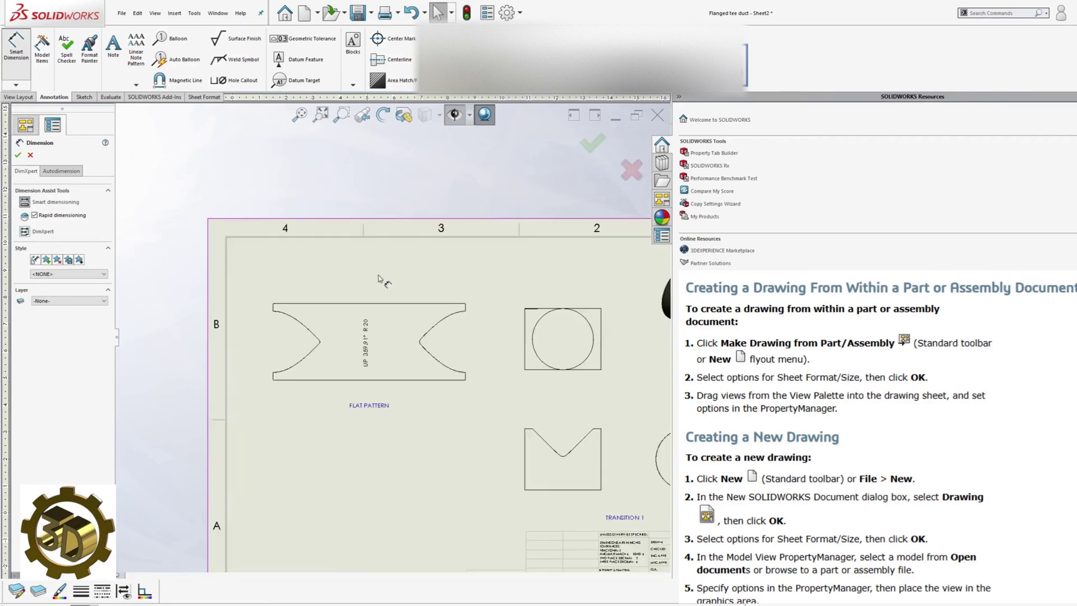
pyautogui.click(374, 303)
pyautogui.click(374, 275)
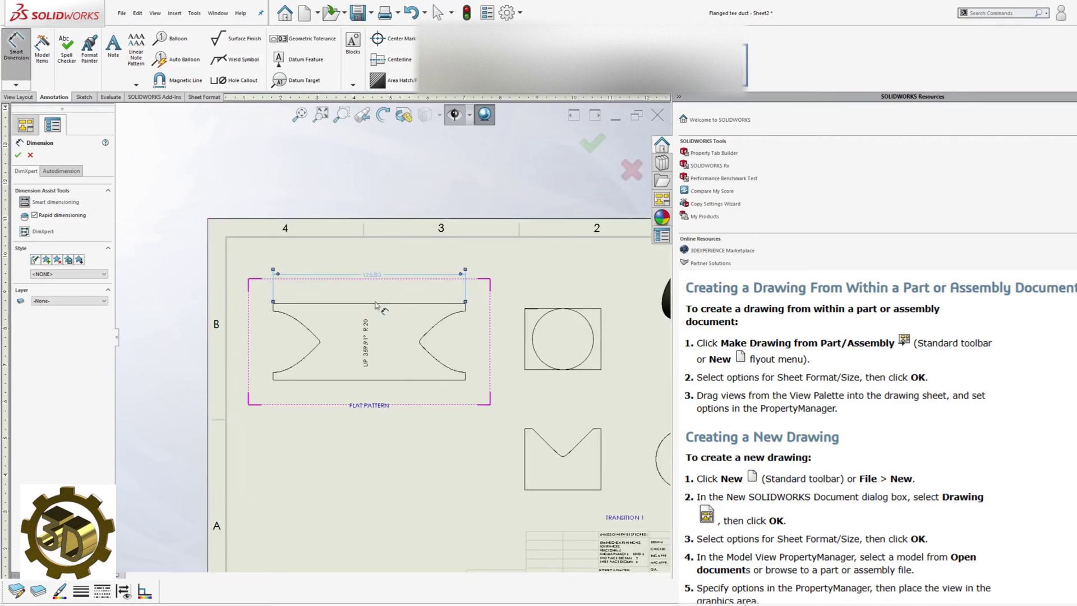
pyautogui.click(298, 380)
pyautogui.click(283, 304)
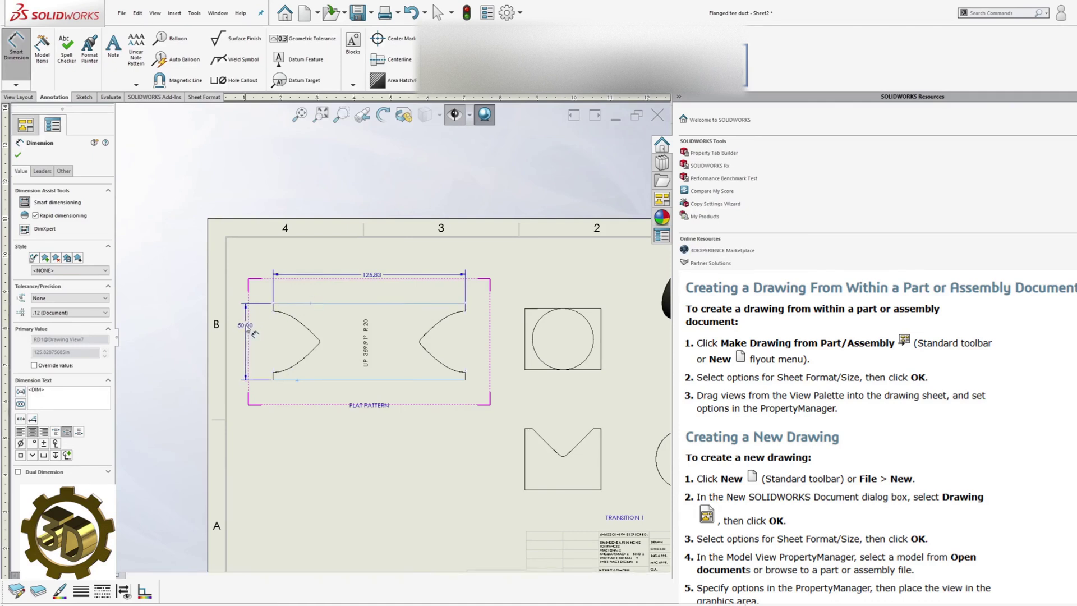
pyautogui.click(247, 328)
# Dimension the short vertical edge at the flat pattern's lower-left corner and append "typ." to the dimension text.
pyautogui.scroll(-3, 273, 375)
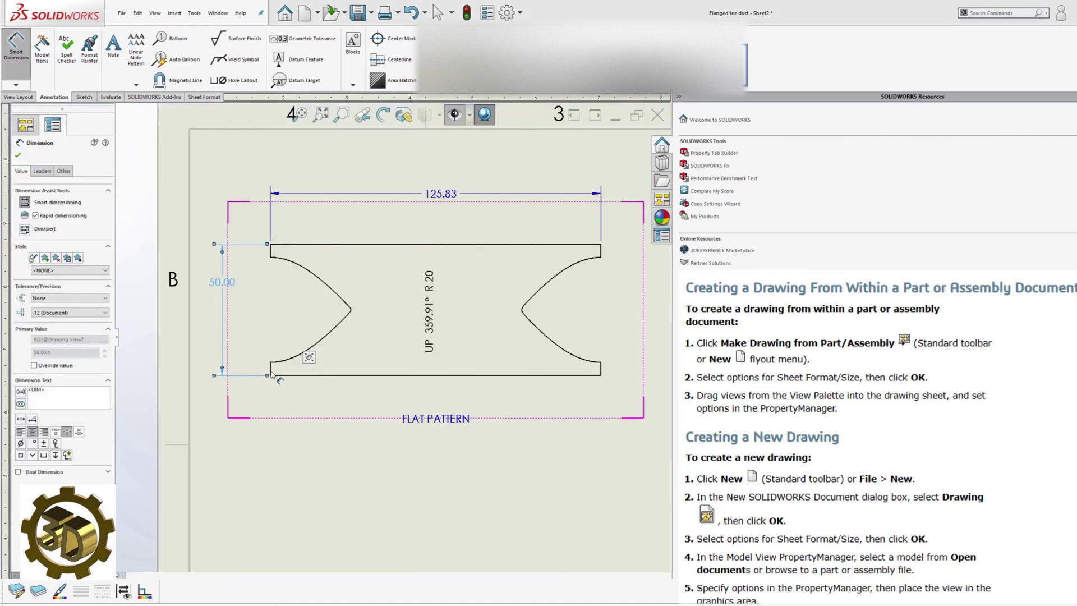
pyautogui.click(271, 369)
pyautogui.click(239, 412)
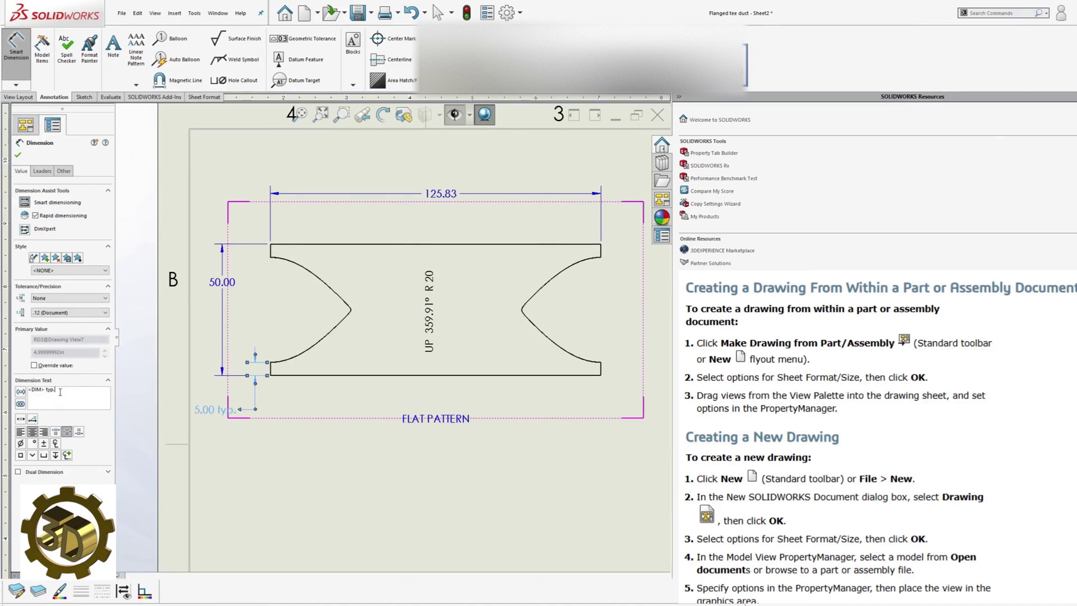
pyautogui.press('Escape')
# Dimension the overall width of the main duct's top view.
pyautogui.scroll(5, 416, 507)
pyautogui.moveTo(416, 507); pyautogui.dragTo(204, 533, button='middle')
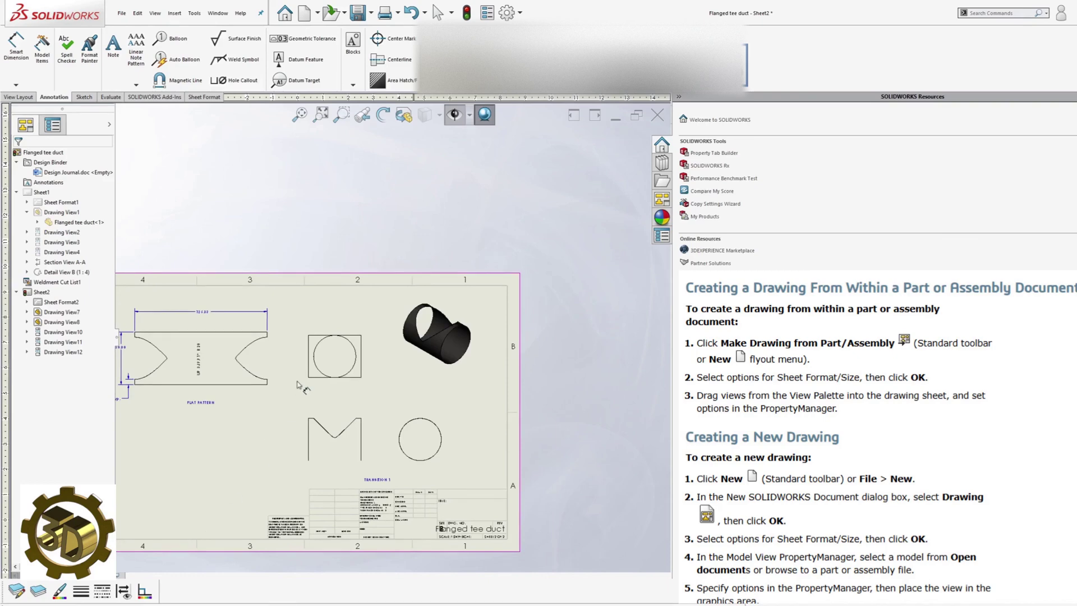
pyautogui.scroll(-3, 304, 403)
pyautogui.scroll(-3, 401, 261)
pyautogui.click(389, 298)
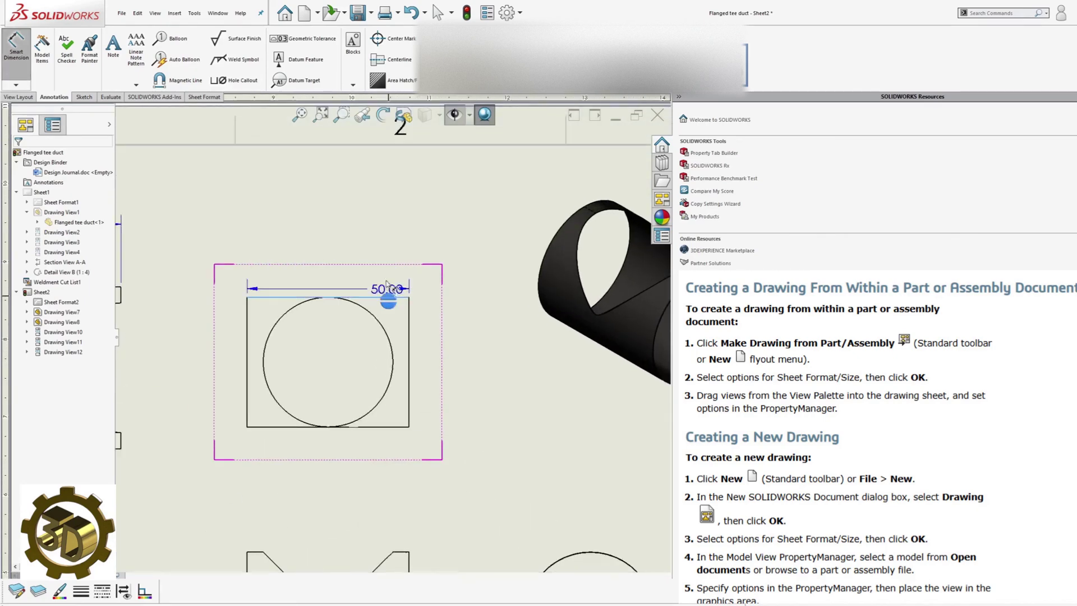
pyautogui.click(360, 238)
# Add center marks to the circles in the main duct's top view and right view.
pyautogui.scroll(1, 512, 470)
pyautogui.moveTo(512, 513)
pyautogui.mouseDown(button='middle')
pyautogui.moveTo(449, 349)
pyautogui.moveTo(481, 300)
pyautogui.mouseUp(button='middle')
pyautogui.scroll(5, 413, 353)
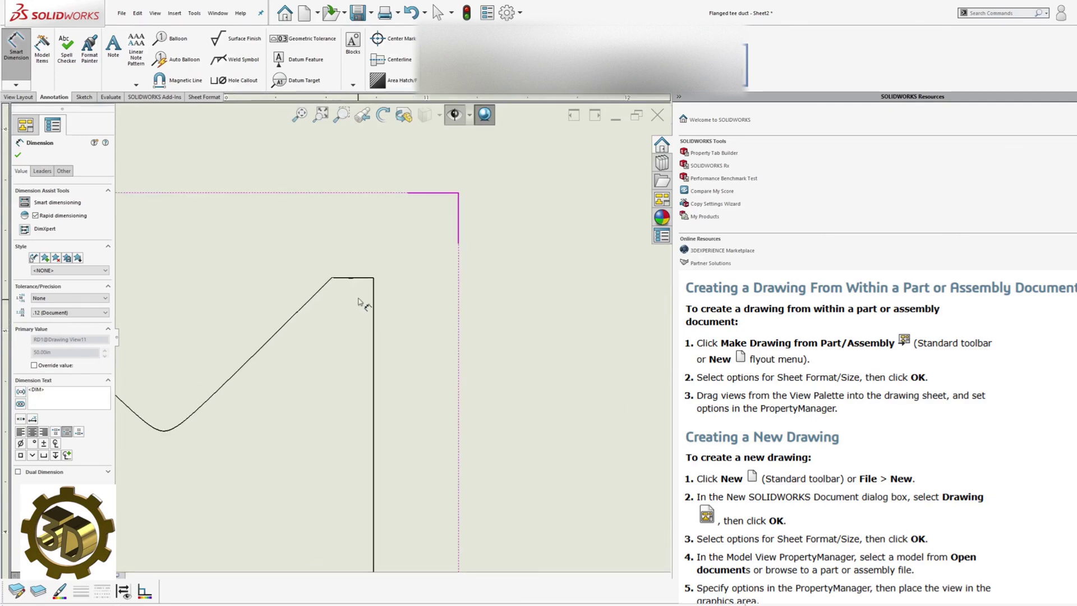
pyautogui.scroll(3, 337, 322)
pyautogui.scroll(1, 510, 434)
pyautogui.moveTo(508, 432)
pyautogui.mouseDown(button='middle')
pyautogui.moveTo(432, 485)
pyautogui.moveTo(431, 476)
pyautogui.moveTo(494, 522)
pyautogui.mouseUp(button='middle')
pyautogui.scroll(-2, 454, 443)
pyautogui.press('d')
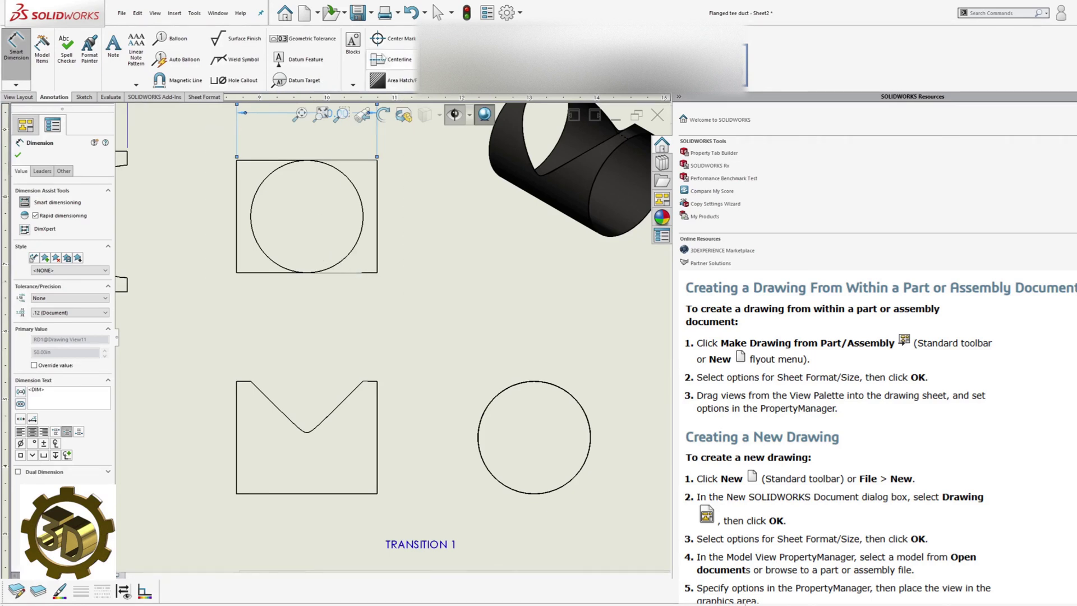
pyautogui.click(377, 39)
pyautogui.click(348, 180)
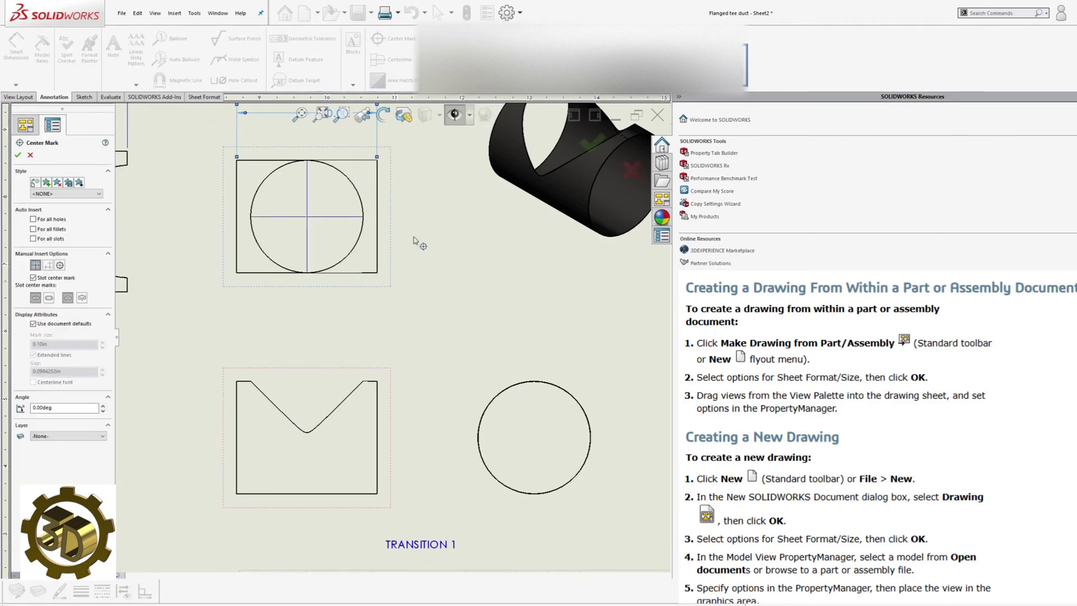
pyautogui.click(534, 385)
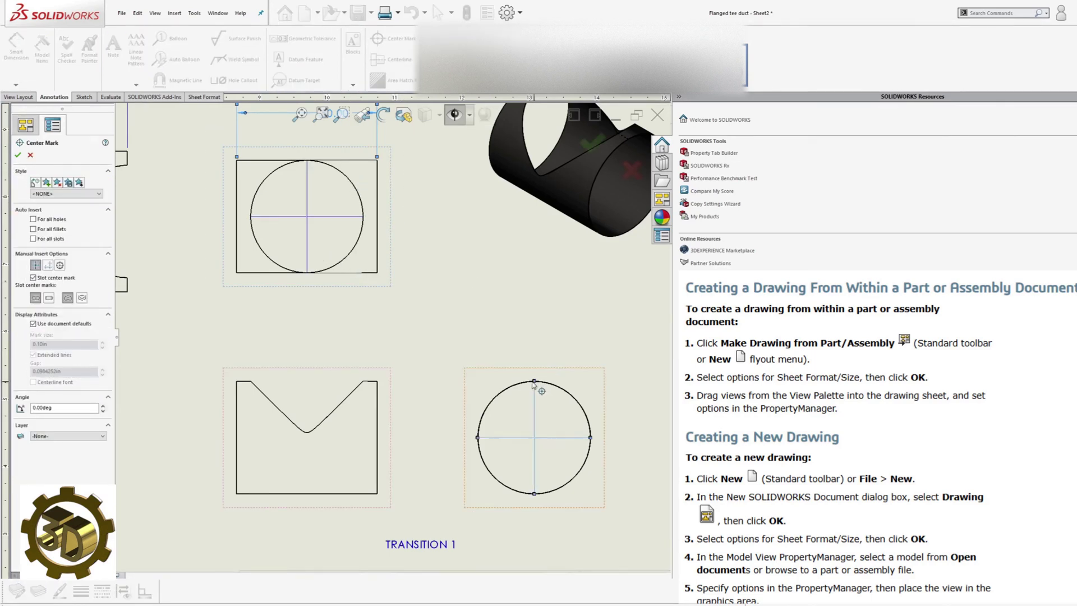
pyautogui.click(18, 155)
# Dimension the distance from the top view's vertical center mark to the duct's right edge.
pyautogui.click(16, 44)
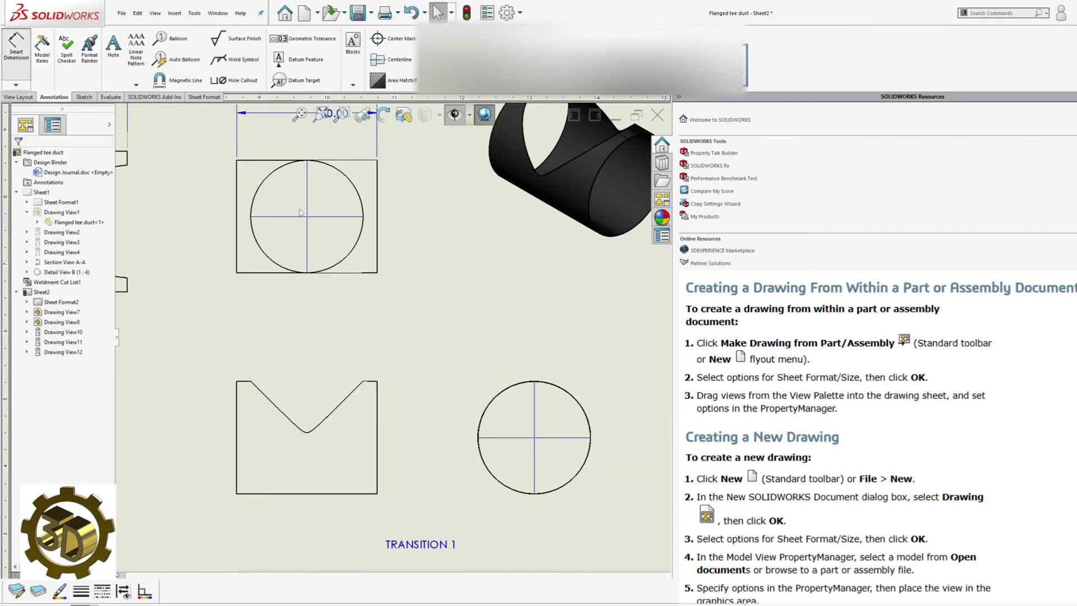
pyautogui.click(306, 197)
pyautogui.click(377, 208)
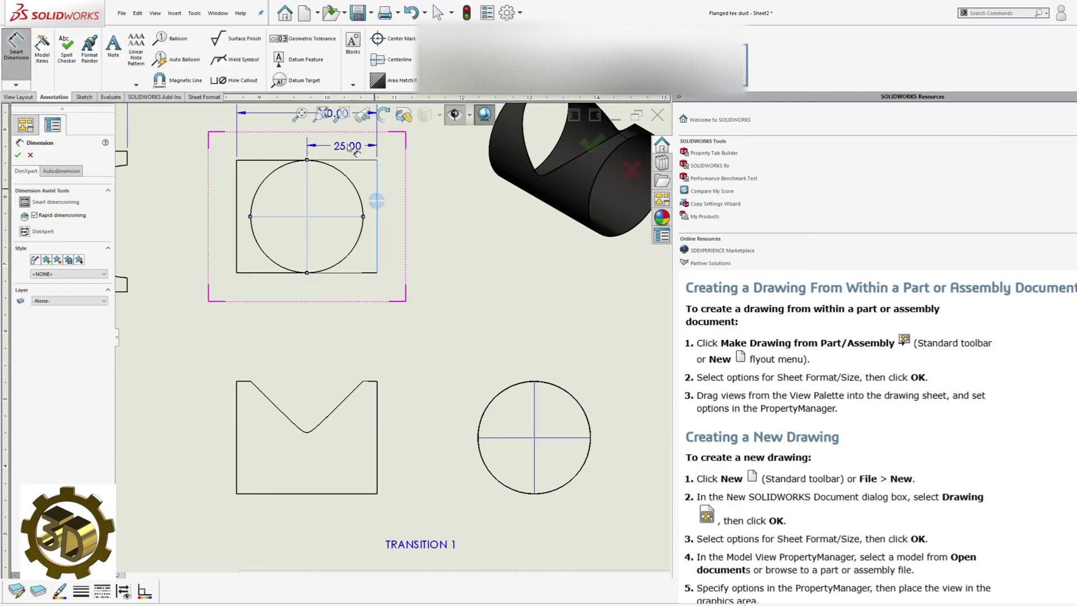
pyautogui.click(346, 141)
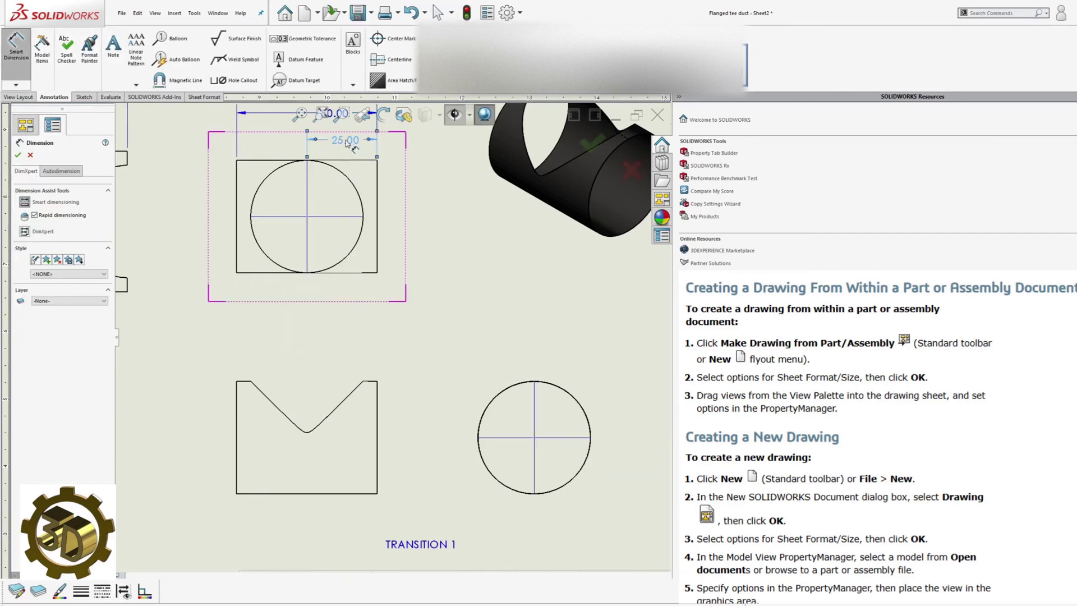
# Dimension the widths of the short horizontal edges on both sides of the V-notch in the main duct's front view, and finish dimensioning.
pyautogui.click(377, 393)
pyautogui.click(364, 382)
pyautogui.click(418, 354)
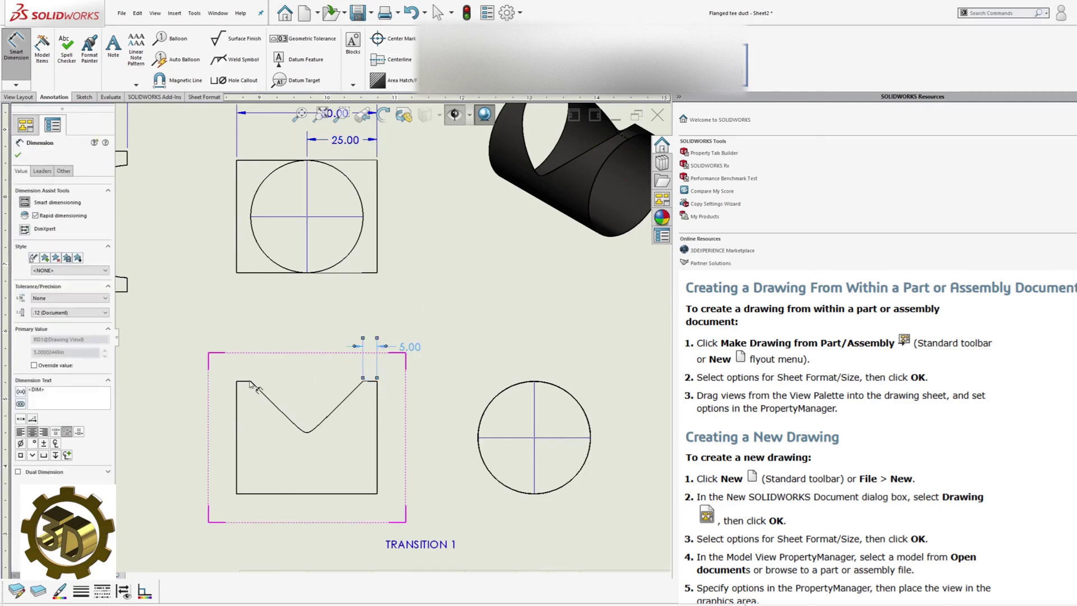
pyautogui.click(236, 393)
pyautogui.click(250, 382)
pyautogui.click(206, 355)
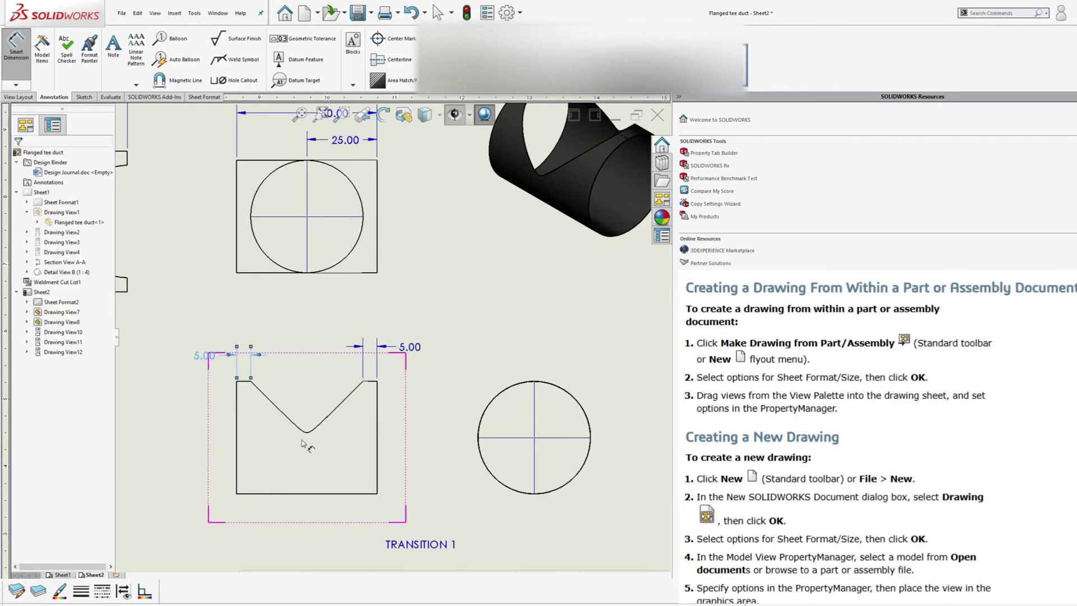
pyautogui.scroll(-7, 553, 446)
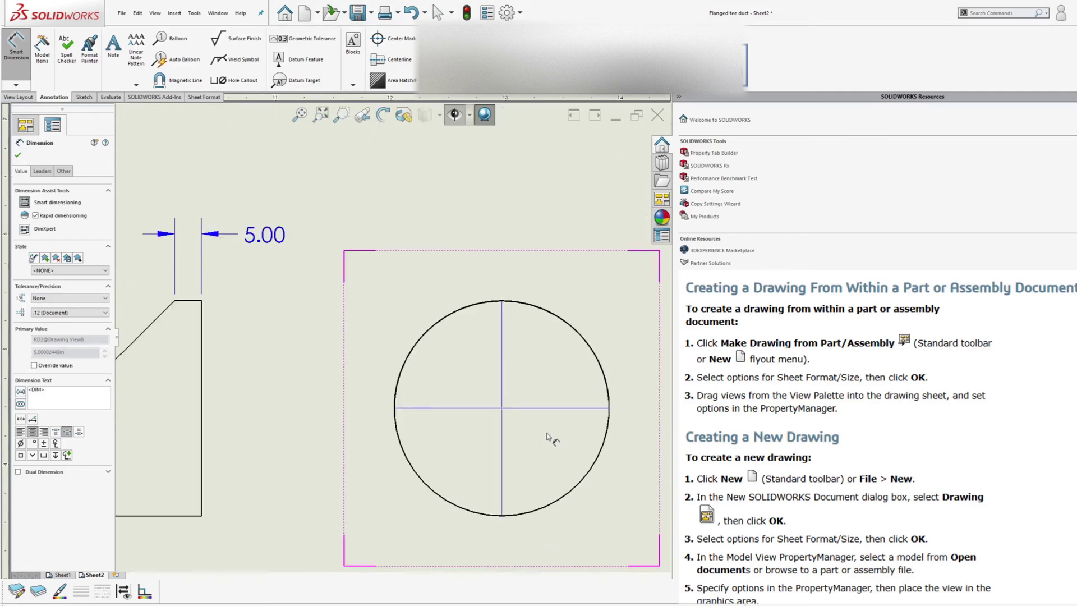
pyautogui.scroll(6, 409, 375)
pyautogui.scroll(-5, 409, 375)
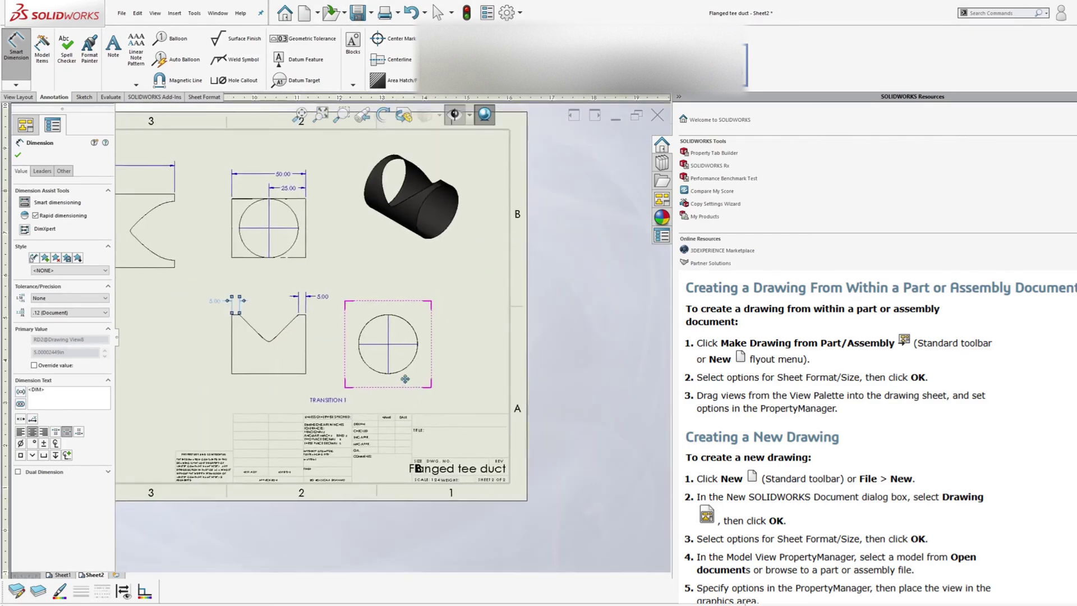
pyautogui.scroll(-2, 520, 417)
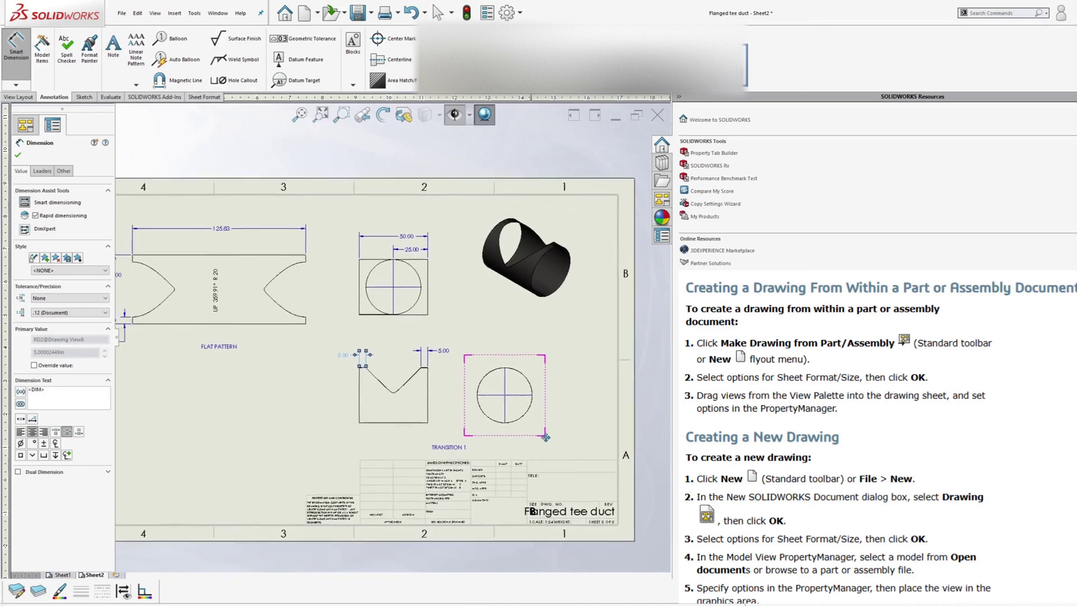
pyautogui.scroll(-3, 325, 407)
pyautogui.moveTo(326, 393); pyautogui.dragTo(327, 392, button='middle')
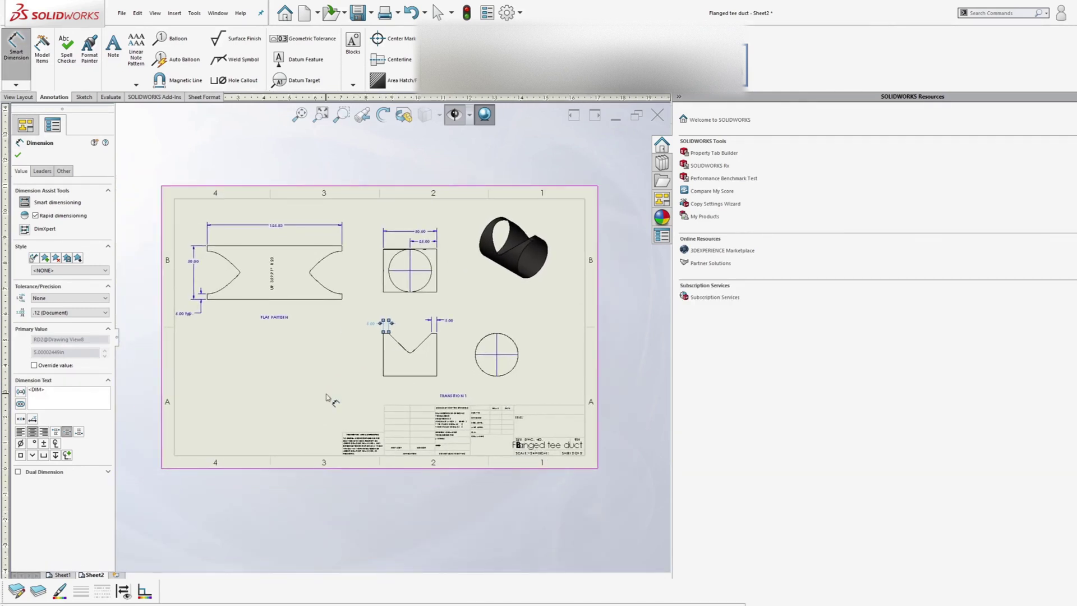
pyautogui.press('Escape')
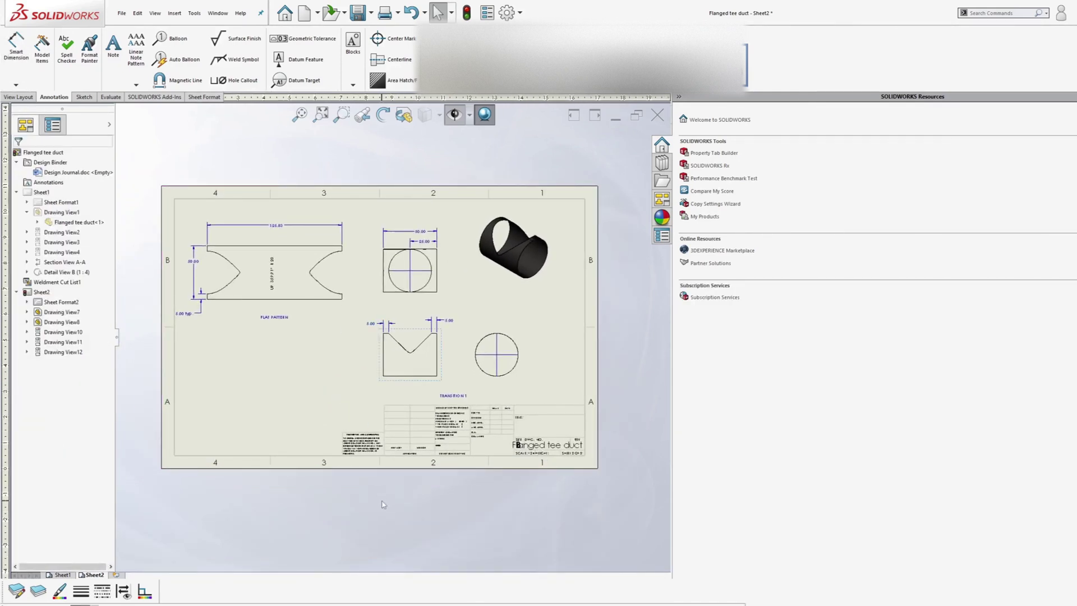